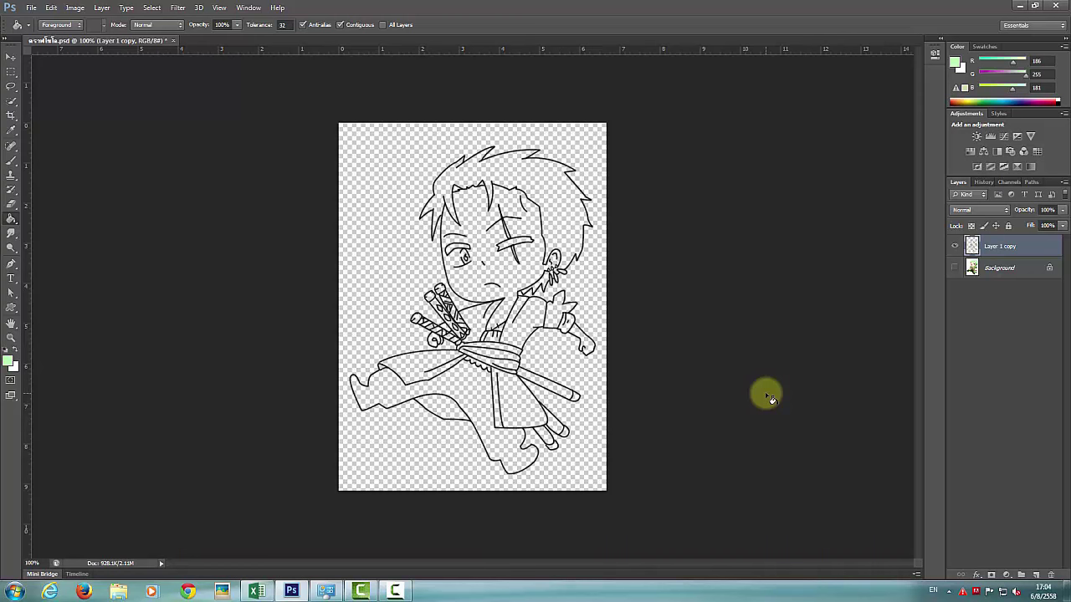
# - Duplicate the Layer 1 copy line art and select the original layer beneath the duplicate
pyautogui.click(955, 268)
pyautogui.click(955, 268)
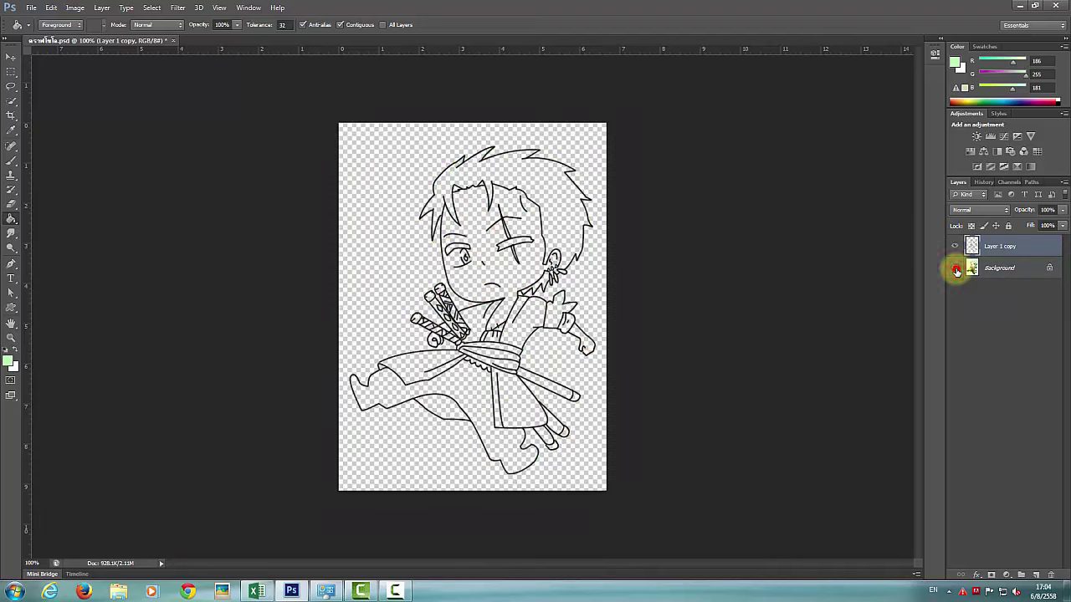
pyautogui.click(955, 268)
pyautogui.click(955, 269)
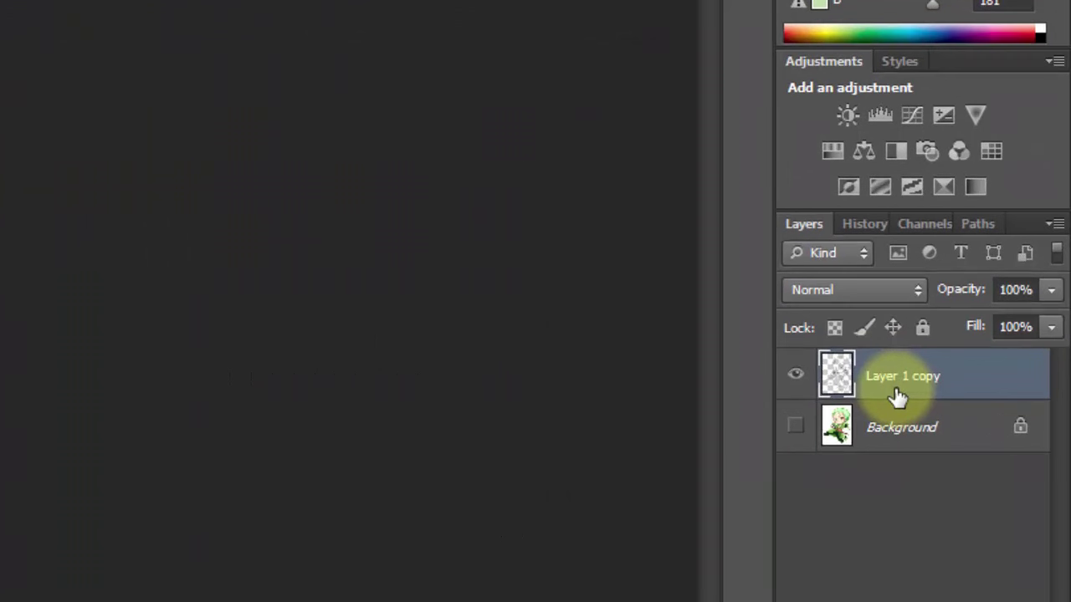
pyautogui.hotkey('ctrl', 'j')
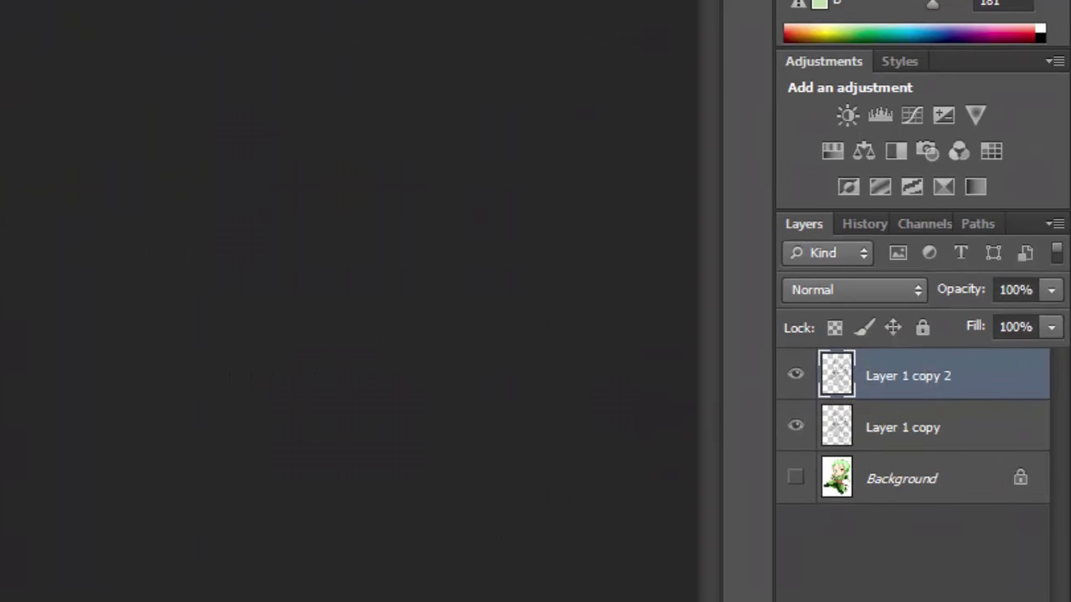
pyautogui.click(958, 429)
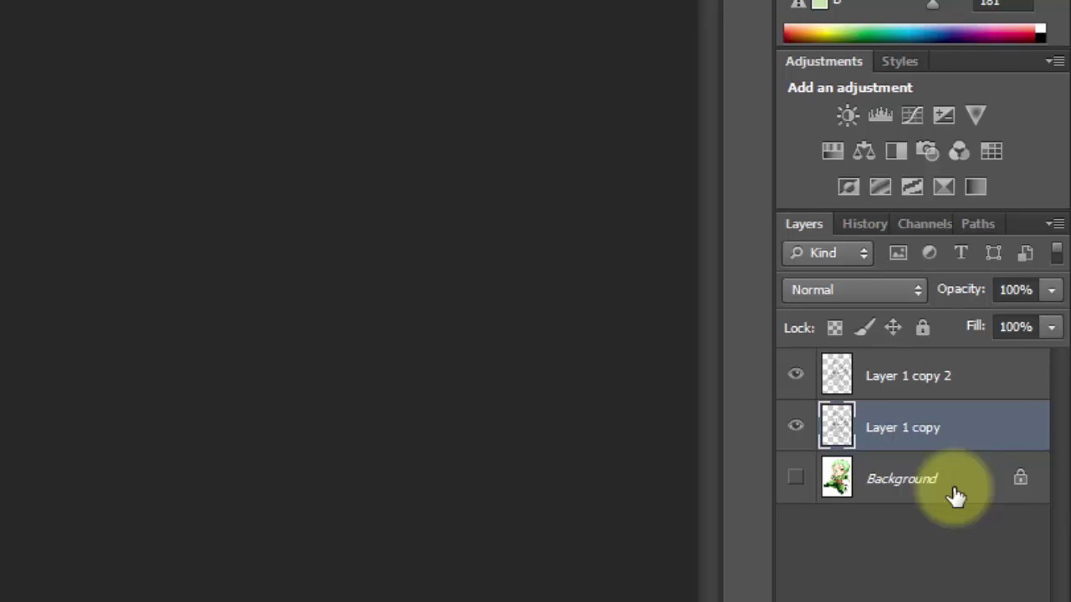
# - Fill the face, neck, arm and both hands with the skin colour sampled from the Background reference
pyautogui.click(795, 477)
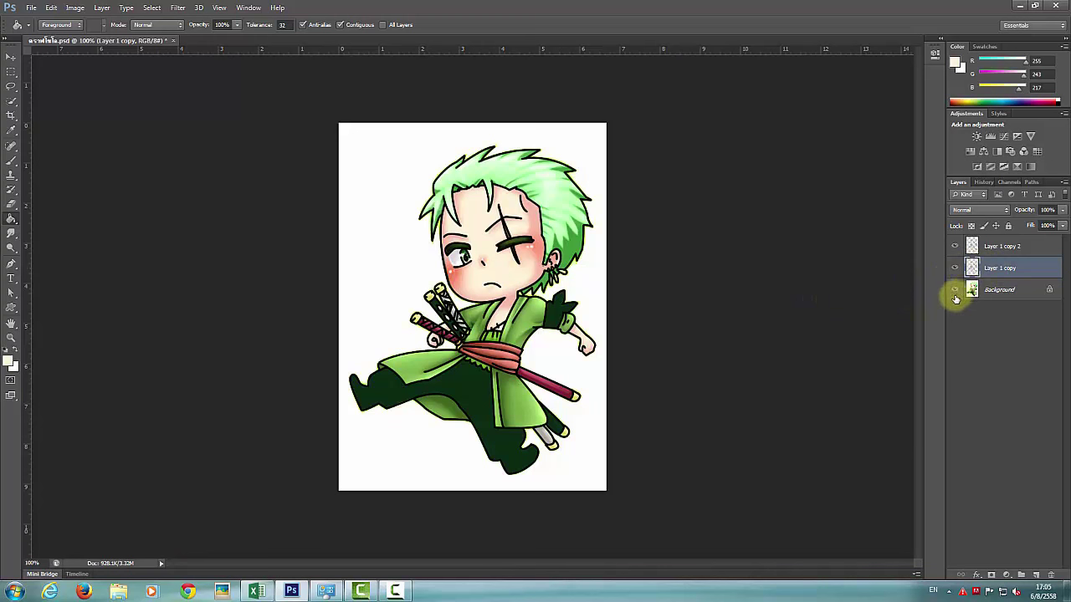
pyautogui.click(954, 289)
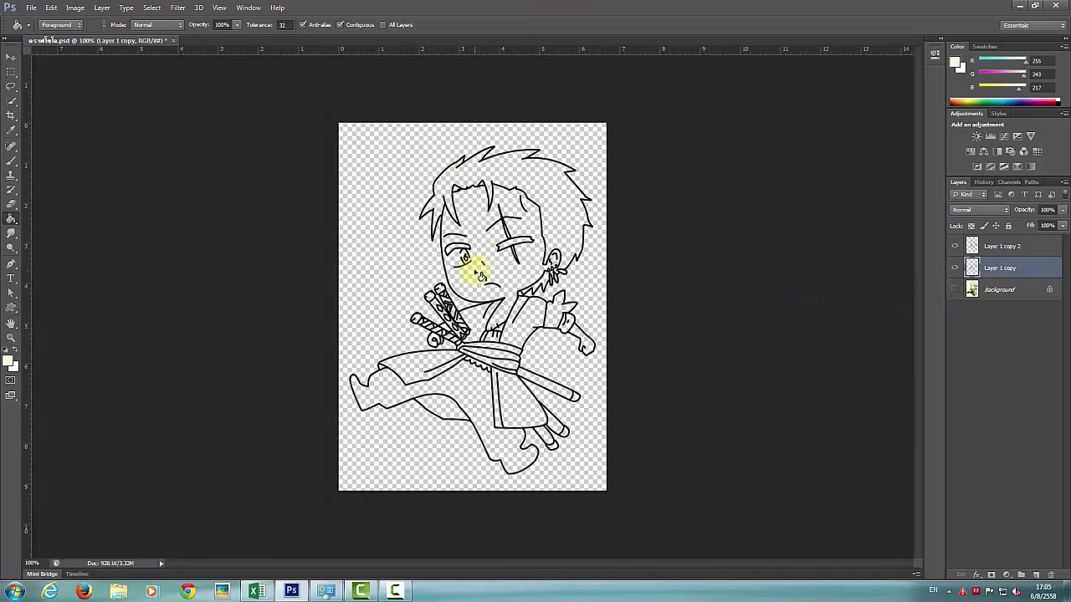
pyautogui.click(504, 264)
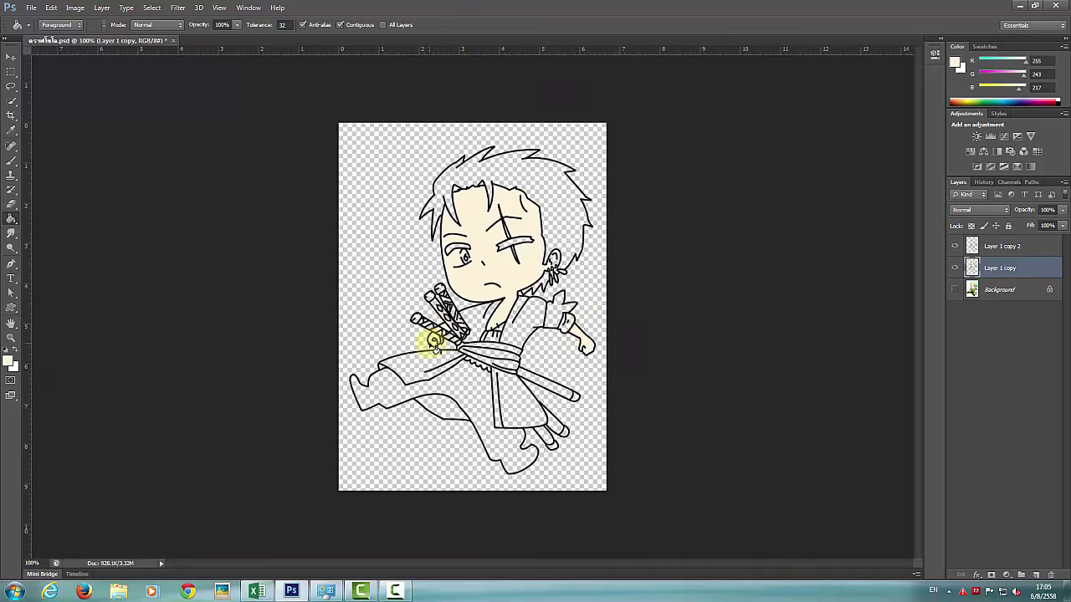
pyautogui.hotkey('ctrl', '+')
pyautogui.hotkey('ctrl', '+')
pyautogui.hotkey('ctrl', '+')
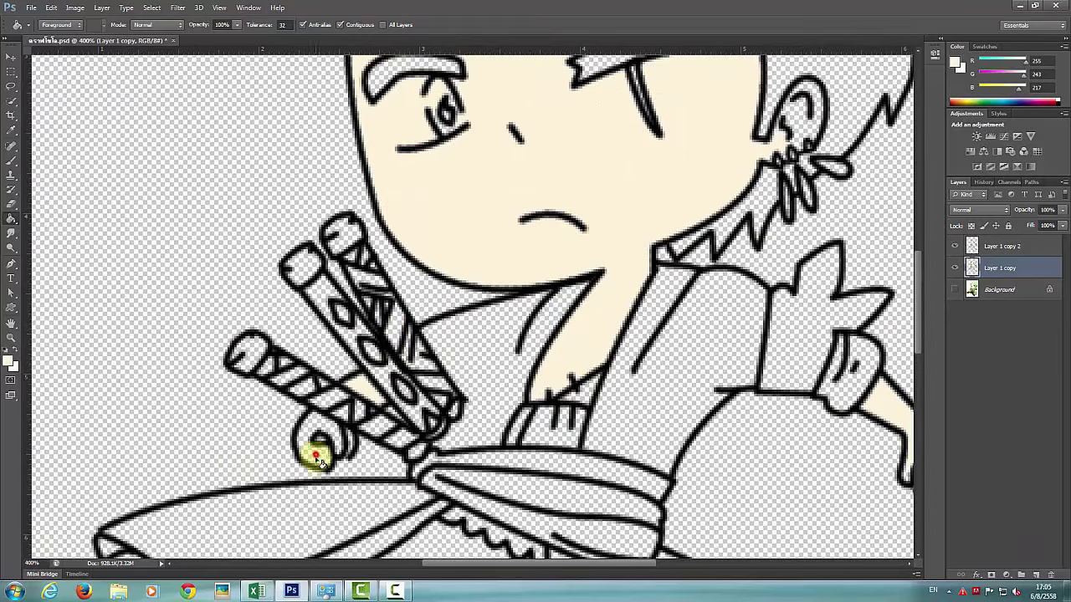
pyautogui.click(315, 456)
# - Sample the light green of the reference hair and fill the main hair area on Layer 1 copy
pyautogui.scroll(-1, 676, 370)
pyautogui.scroll(8, 674, 365)
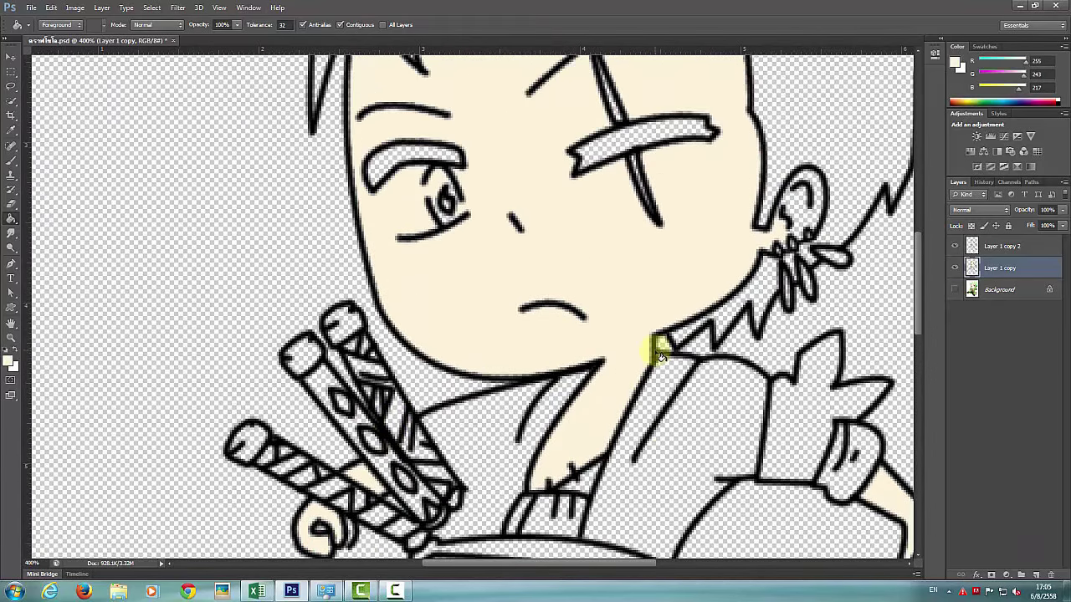
pyautogui.scroll(3, 652, 342)
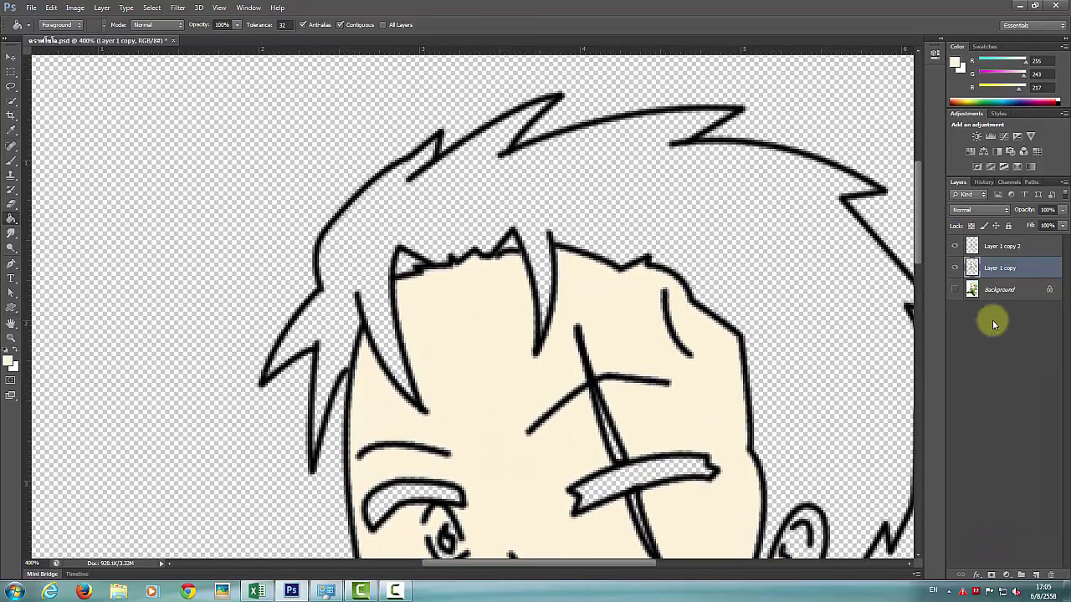
pyautogui.click(954, 289)
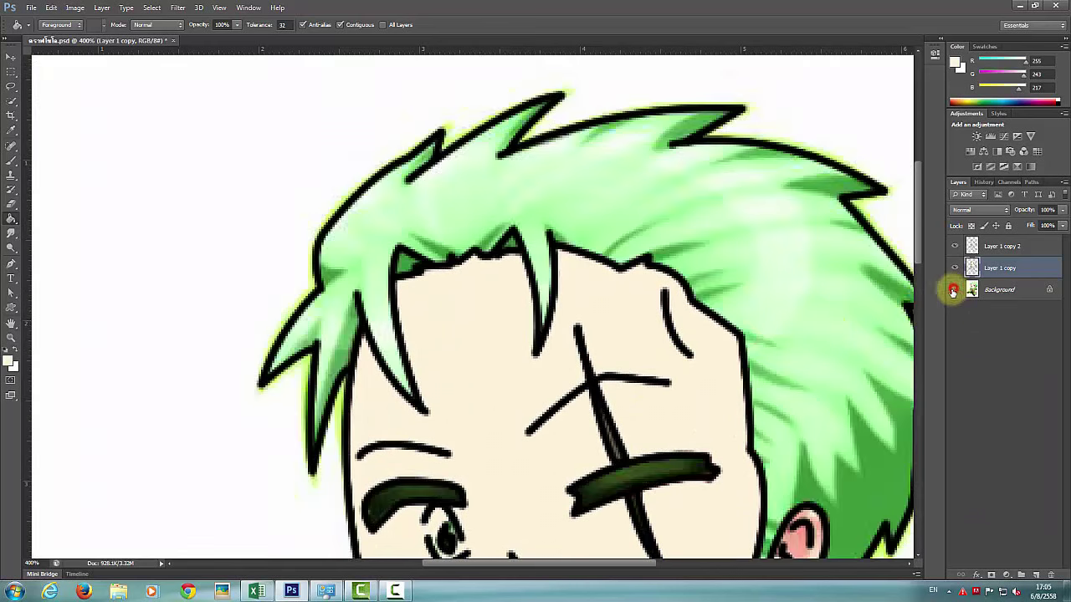
pyautogui.click(607, 207)
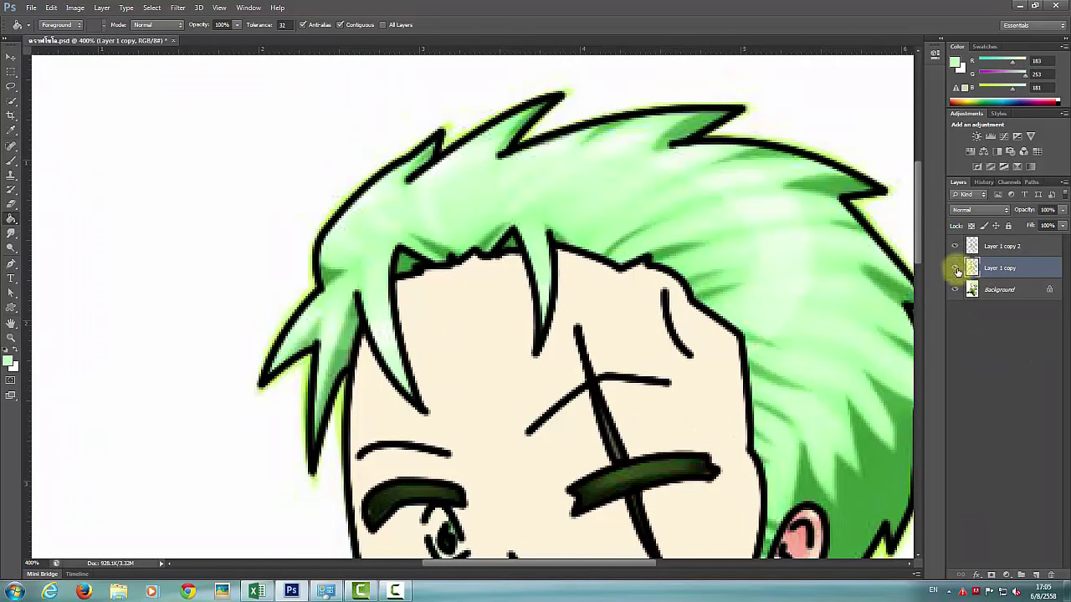
pyautogui.click(956, 293)
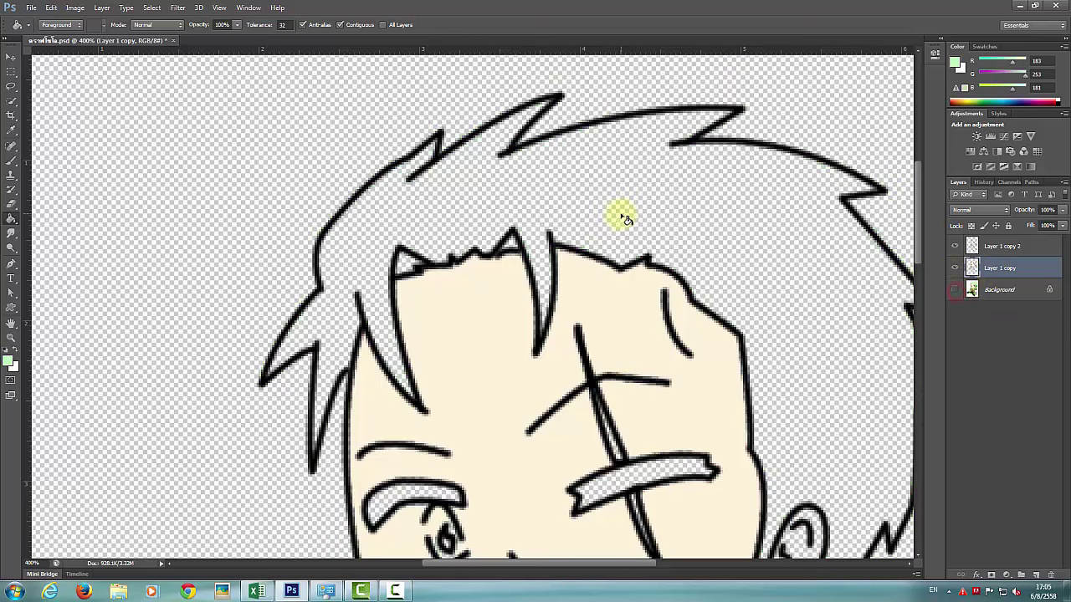
pyautogui.click(622, 213)
# - Fill the two small triangular gaps along the hairline with the dark green sampled from the reference hair
pyautogui.scroll(3, 473, 294)
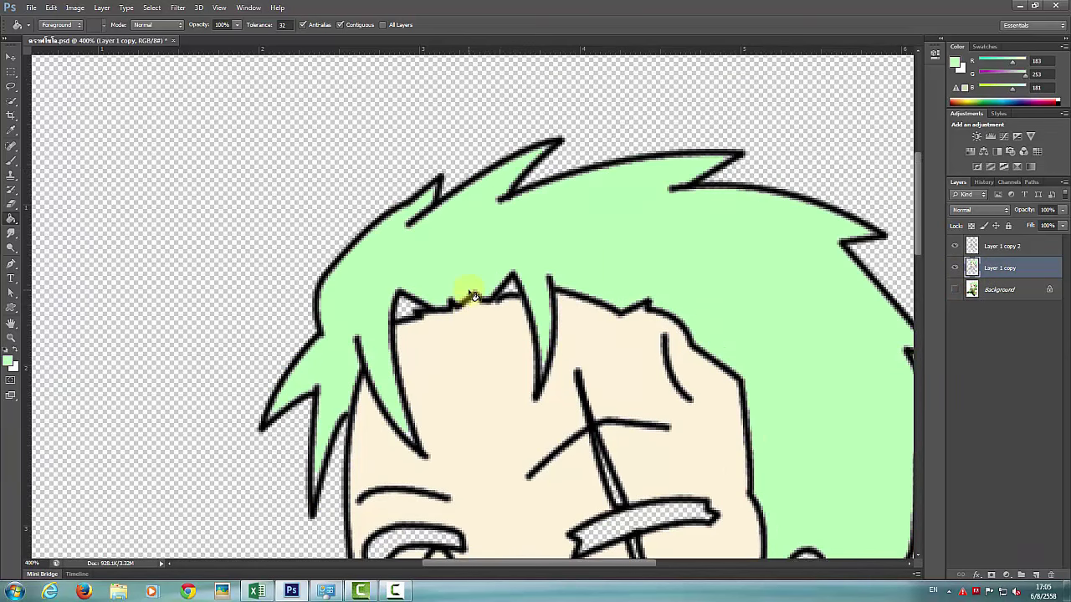
pyautogui.scroll(-2, 667, 282)
pyautogui.click(956, 289)
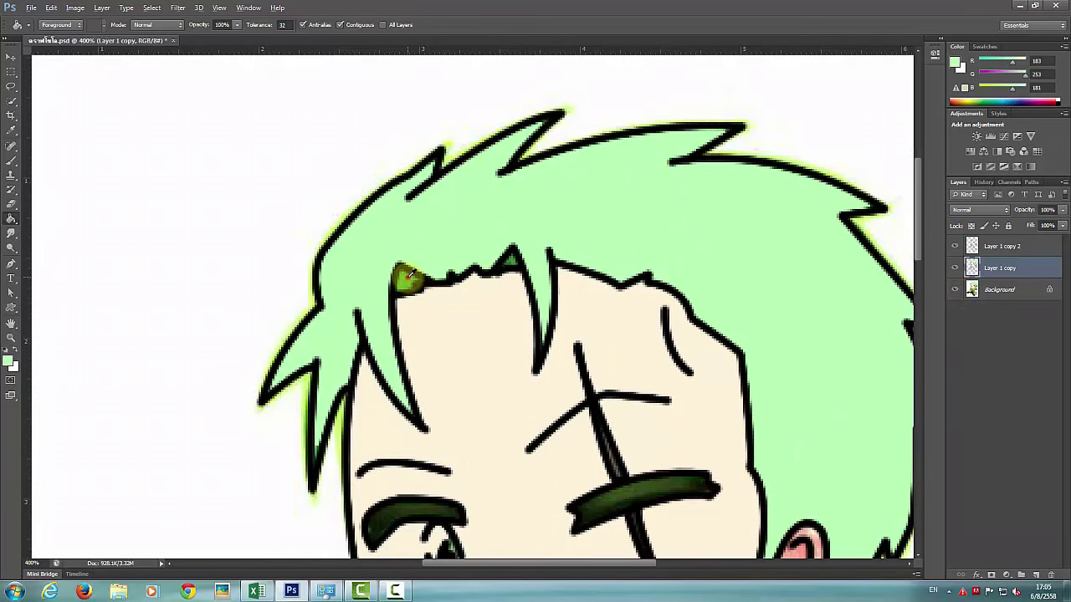
pyautogui.keyDown('alt'); pyautogui.click(409, 281); pyautogui.keyUp('alt')
pyautogui.click(955, 290)
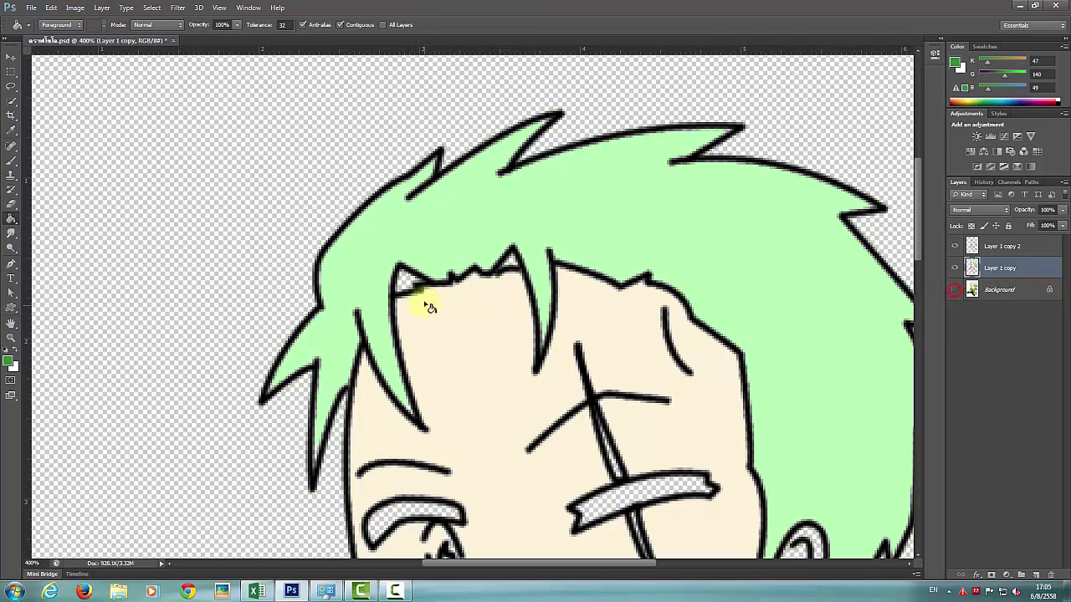
pyautogui.click(406, 281)
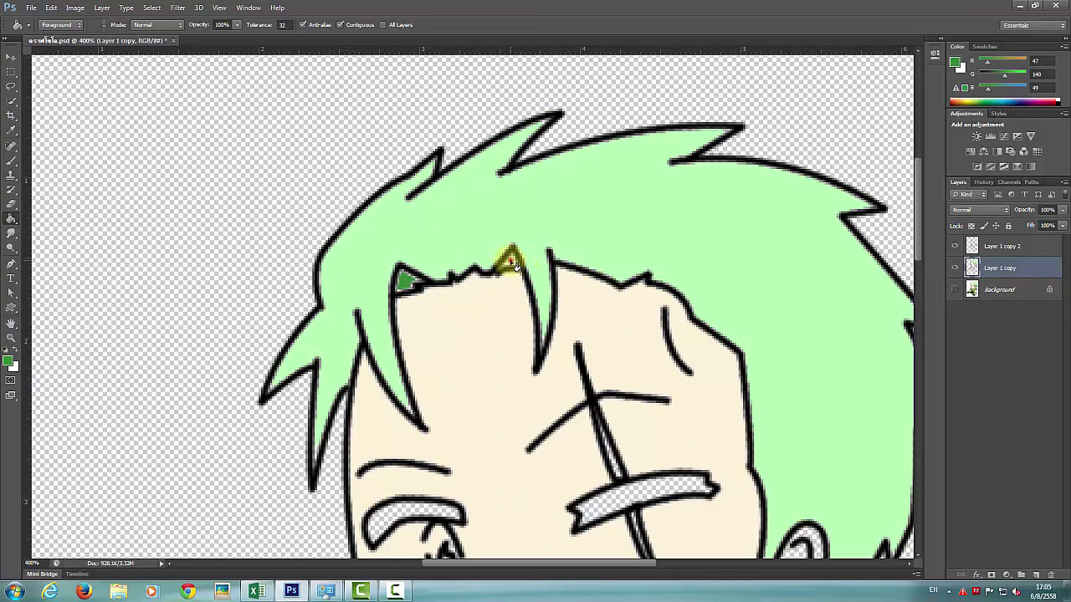
# - Switch to the Brush tool with a size of 3 in Normal mode for touching up the hair
pyautogui.scroll(-5, 631, 333)
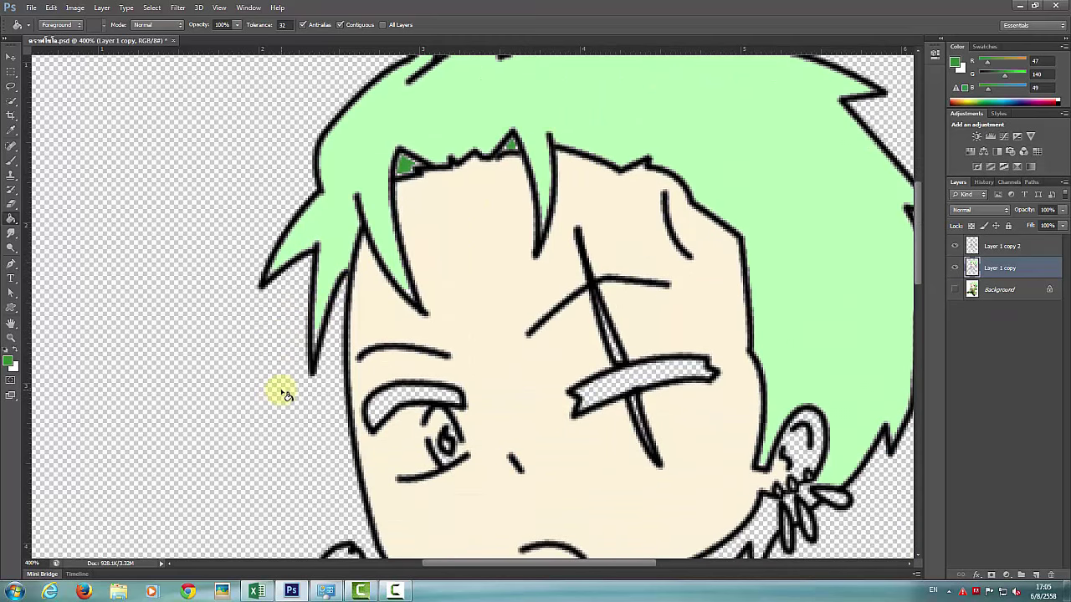
pyautogui.scroll(2, 284, 393)
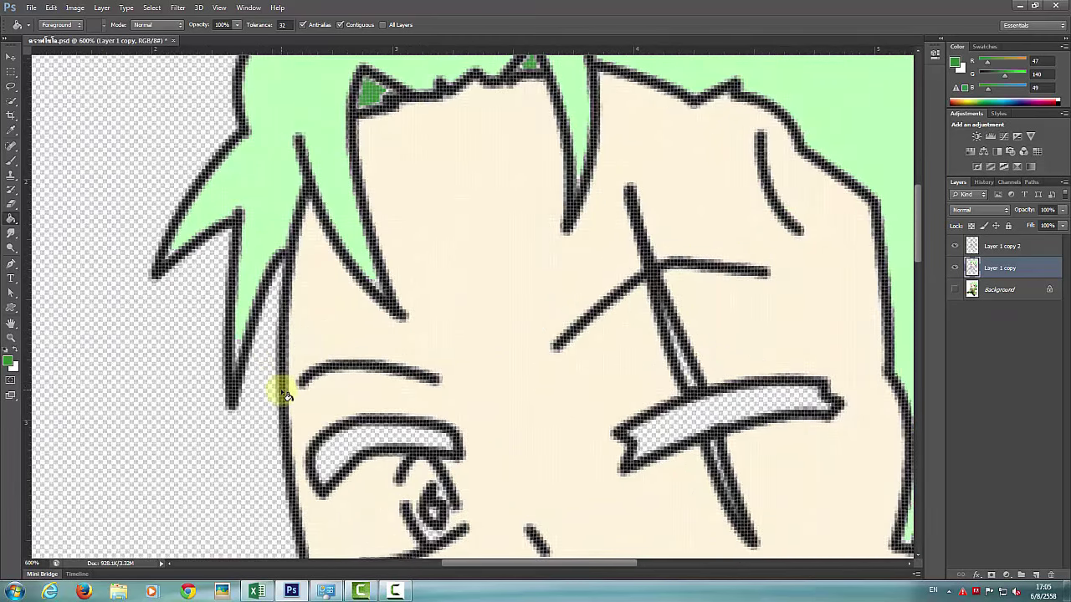
pyautogui.scroll(1, 284, 393)
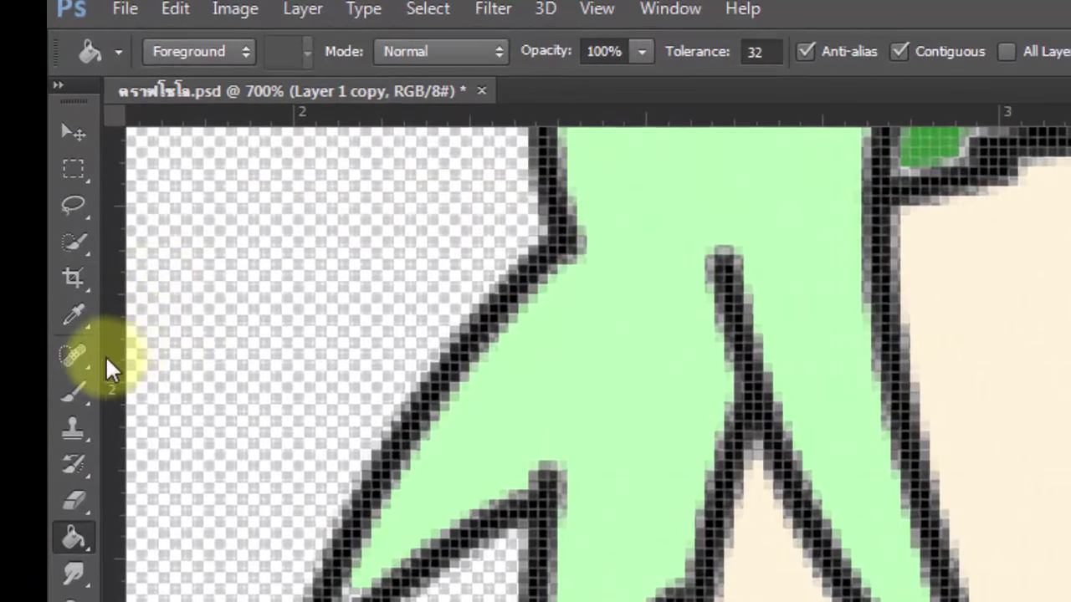
pyautogui.click(75, 390)
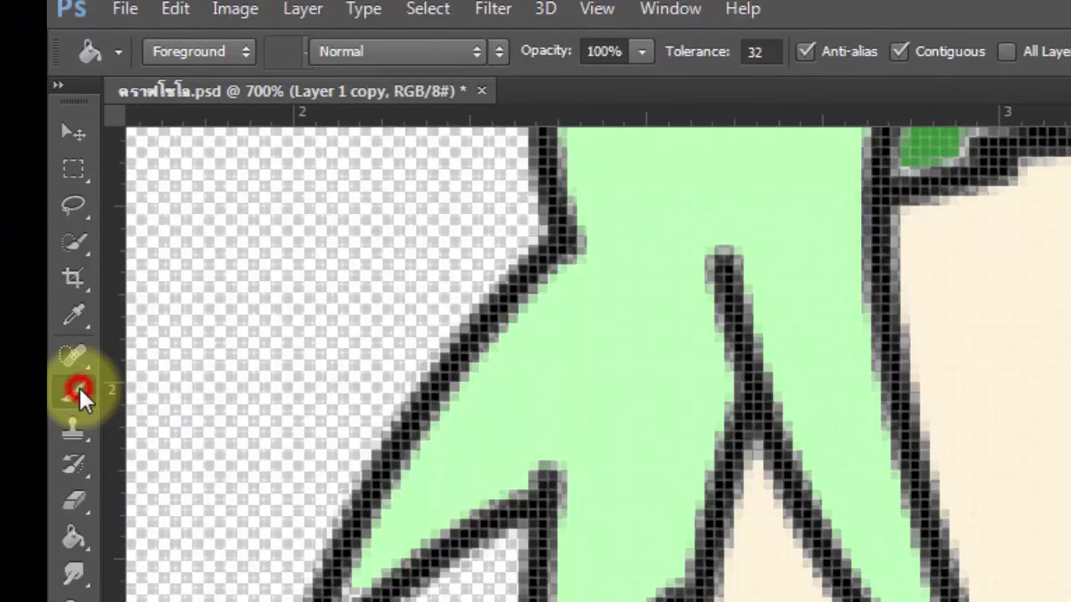
pyautogui.click(187, 390)
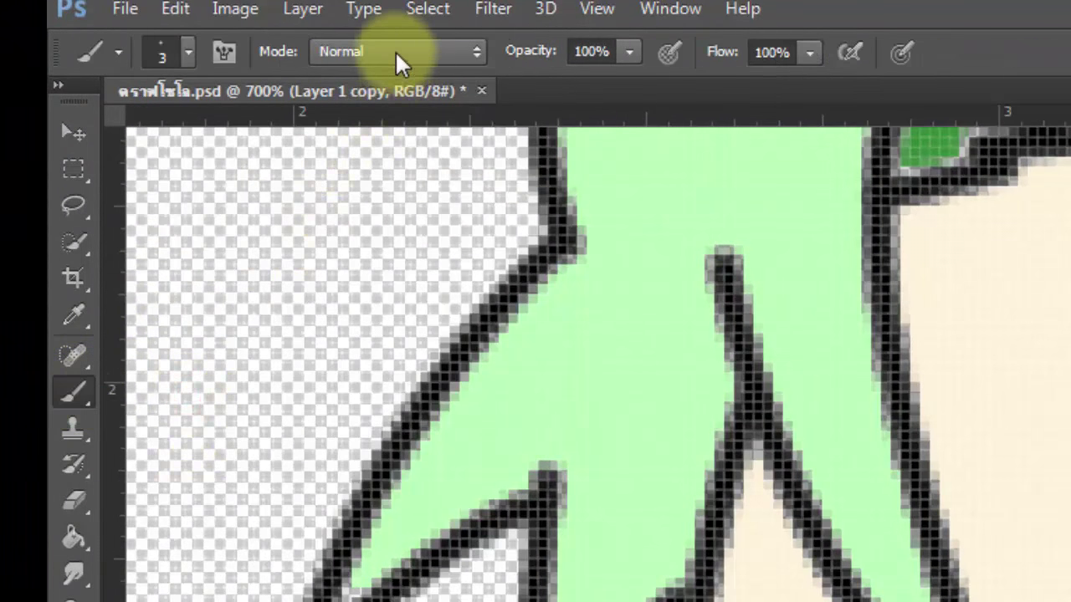
pyautogui.click(395, 50)
pyautogui.click(395, 51)
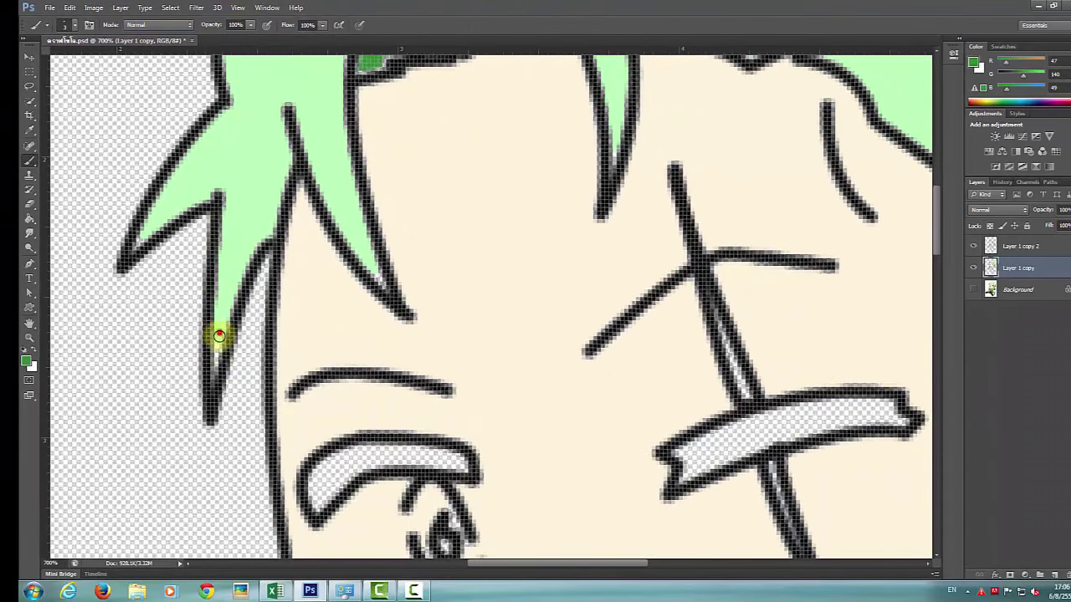
# - Sample the light green from the filled hair and paint the unfilled tips of the two outer locks beside the face
pyautogui.moveTo(218, 335); pyautogui.dragTo(215, 354)
pyautogui.hotkey('ctrl', 'z')
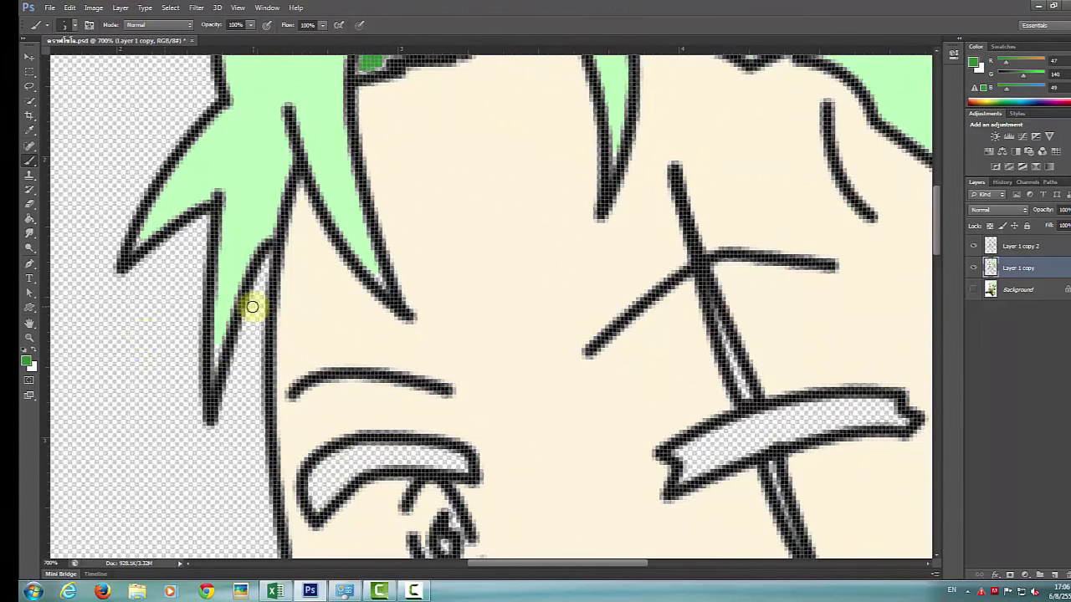
pyautogui.keyDown('alt'); pyautogui.click(240, 237); pyautogui.keyUp('alt')
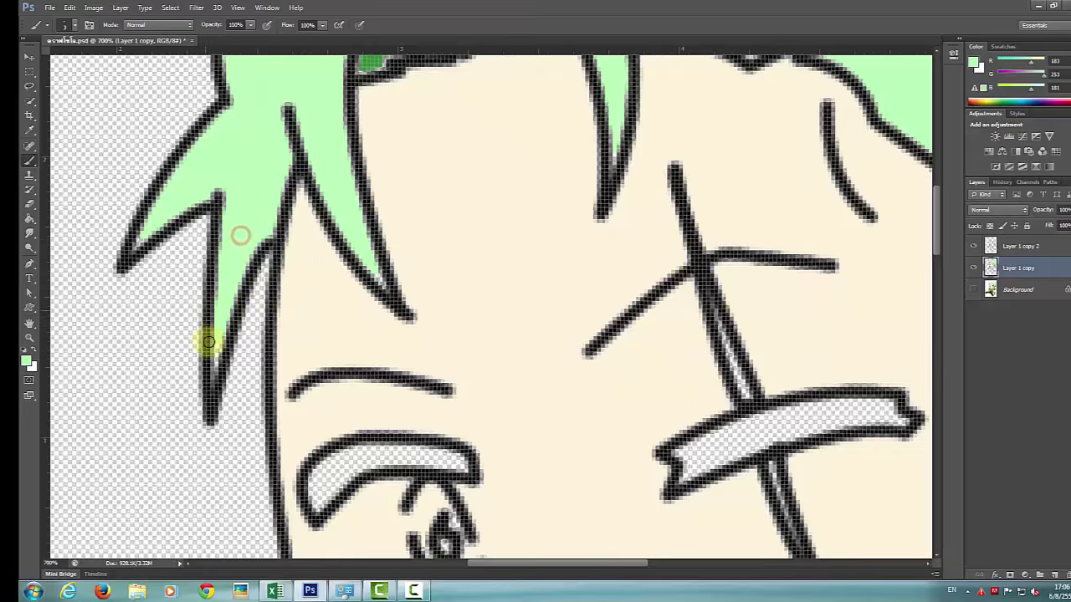
pyautogui.moveTo(218, 337)
pyautogui.mouseDown()
pyautogui.moveTo(216, 382)
pyautogui.moveTo(216, 335)
pyautogui.mouseUp()
pyautogui.moveTo(157, 220)
pyautogui.mouseDown()
pyautogui.moveTo(131, 232)
pyautogui.moveTo(141, 239)
pyautogui.mouseUp()
# - Paint the unfilled tips of the two fringe locks over the forehead light green with a brush size of 2
pyautogui.click(370, 279)
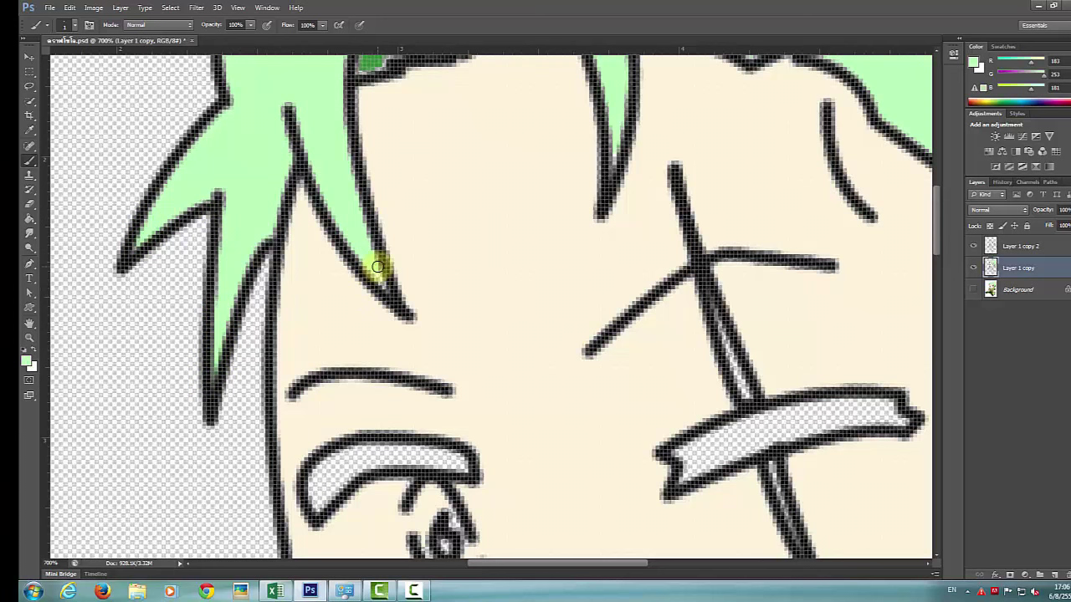
pyautogui.press(']')
pyautogui.moveTo(374, 265); pyautogui.dragTo(381, 289)
pyautogui.click(712, 248)
pyautogui.scroll(5, 619, 334)
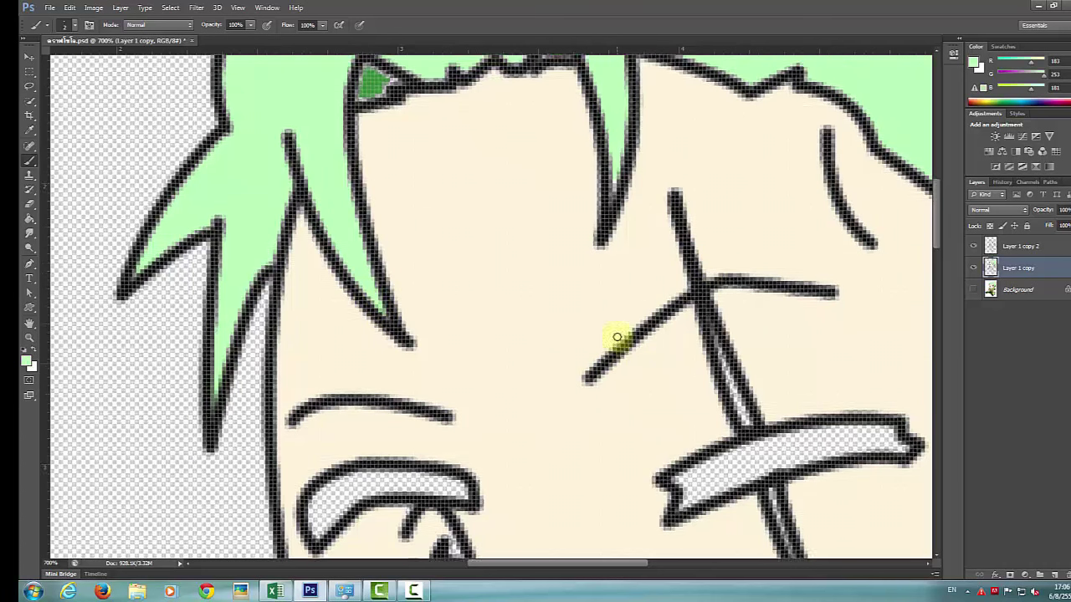
pyautogui.moveTo(619, 286); pyautogui.dragTo(615, 322)
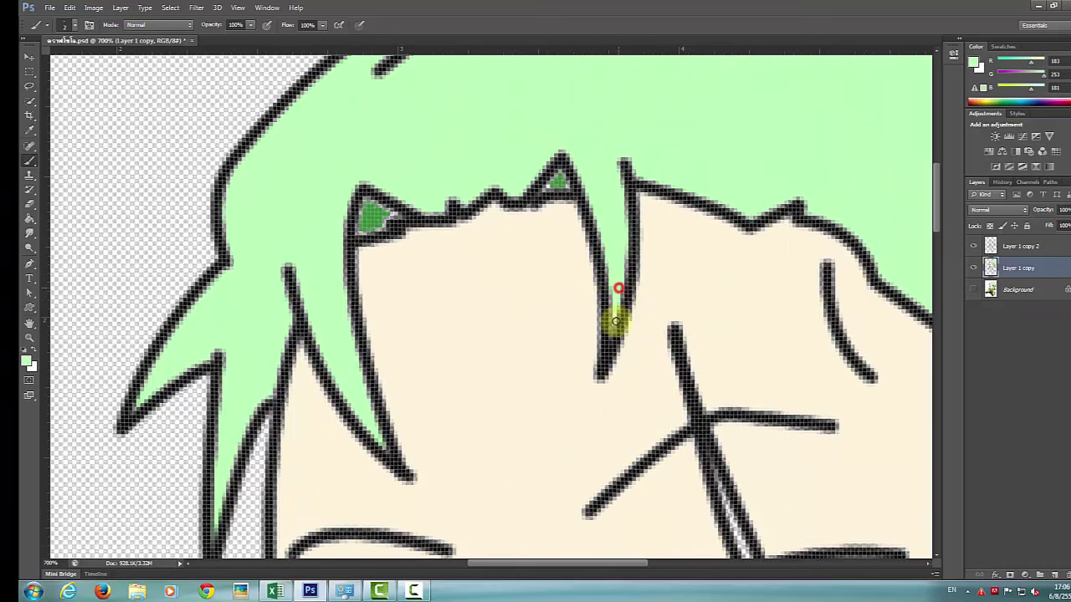
# - Sample the dark green and paint over the unfilled edges of the two triangular hairline gaps
pyautogui.scroll(3, 581, 247)
pyautogui.click(565, 269)
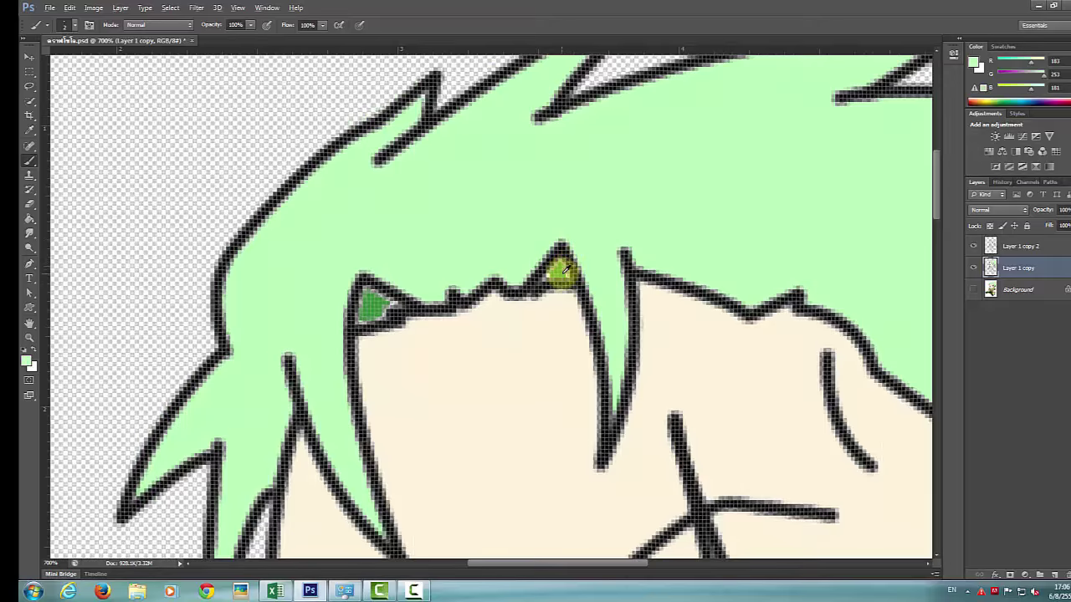
pyautogui.keyDown('alt'); pyautogui.click(557, 268); pyautogui.keyUp('alt')
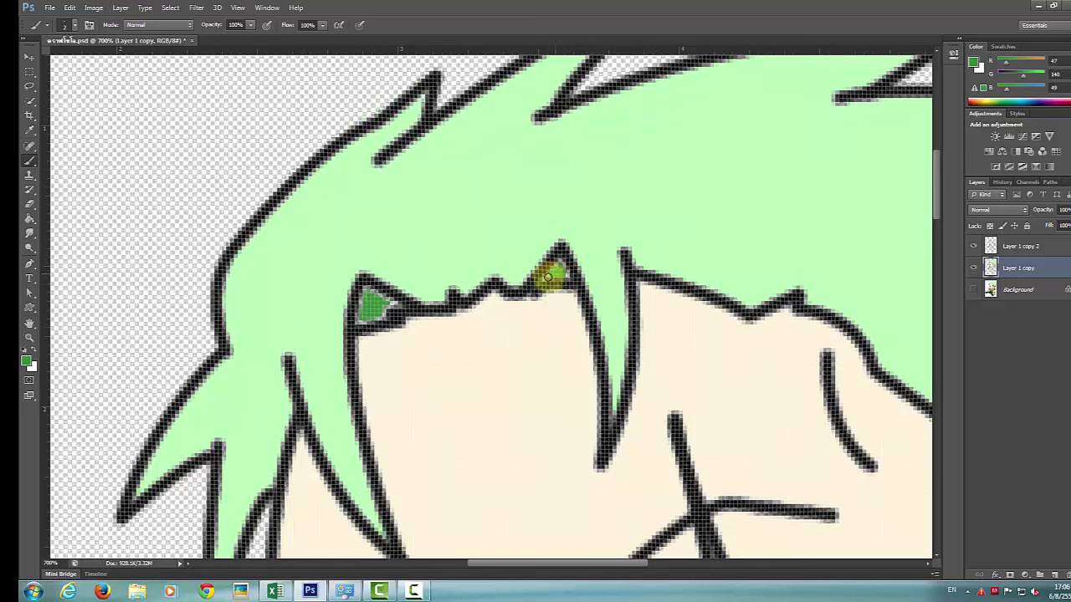
pyautogui.keyDown('alt'); pyautogui.click(369, 302); pyautogui.keyUp('alt')
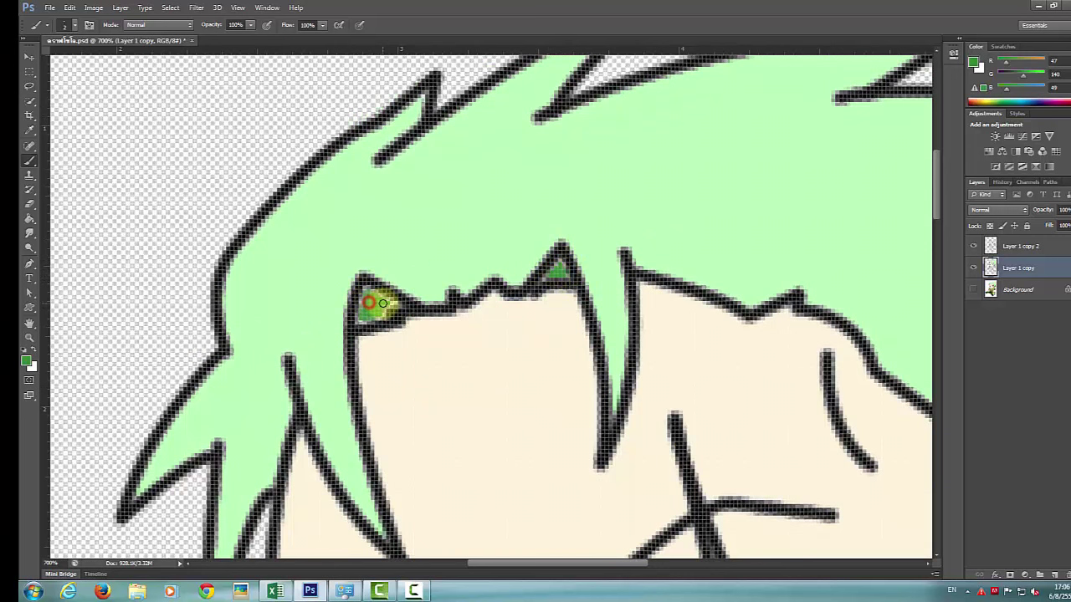
pyautogui.moveTo(383, 303)
pyautogui.mouseDown()
pyautogui.moveTo(360, 322)
pyautogui.moveTo(390, 294)
pyautogui.mouseUp()
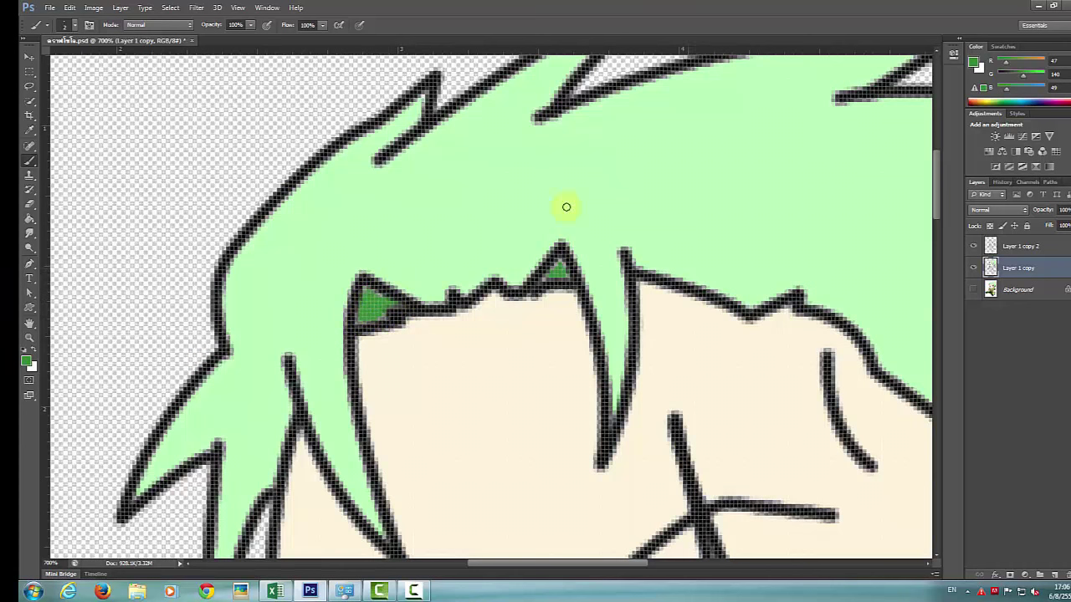
# - Resample the light green and touch up the unfilled tip of the small spike on top of the hair
pyautogui.scroll(3, 421, 150)
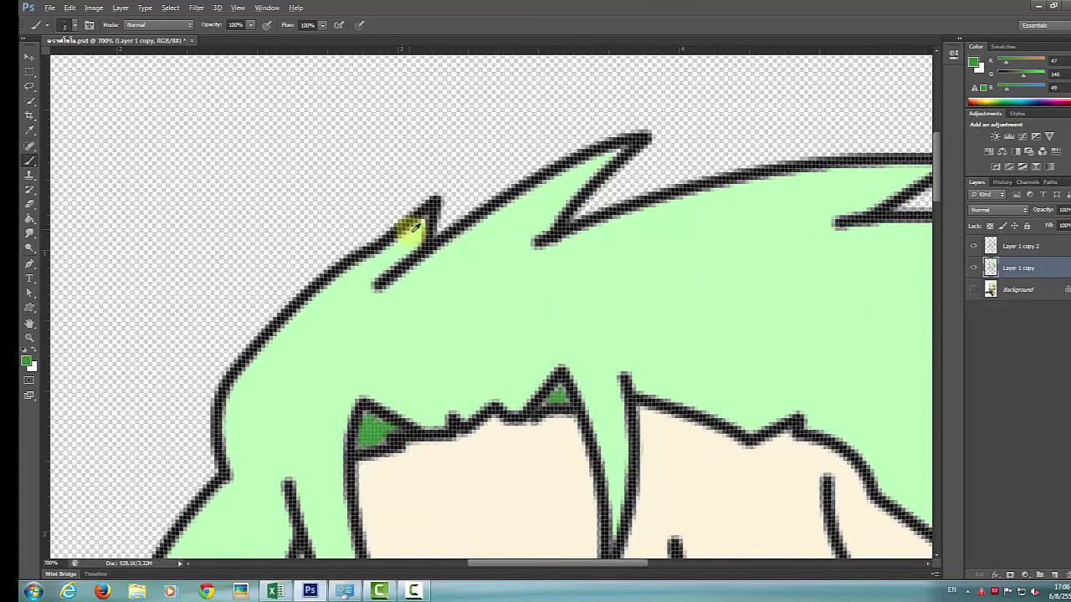
pyautogui.keyDown('alt'); pyautogui.click(410, 237); pyautogui.keyUp('alt')
pyautogui.click(420, 226)
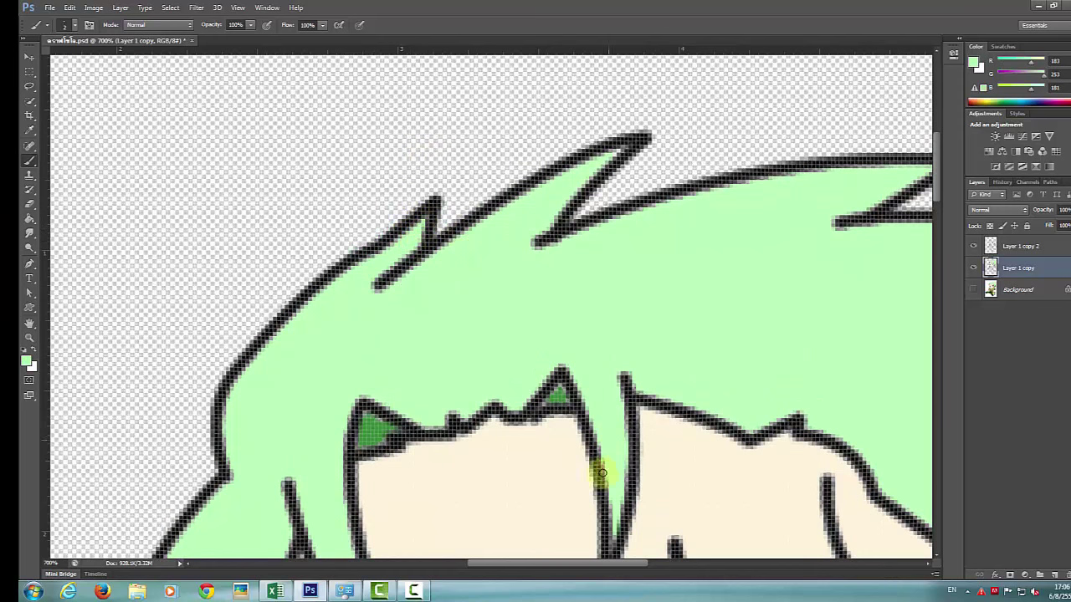
pyautogui.moveTo(604, 562); pyautogui.dragTo(643, 565)
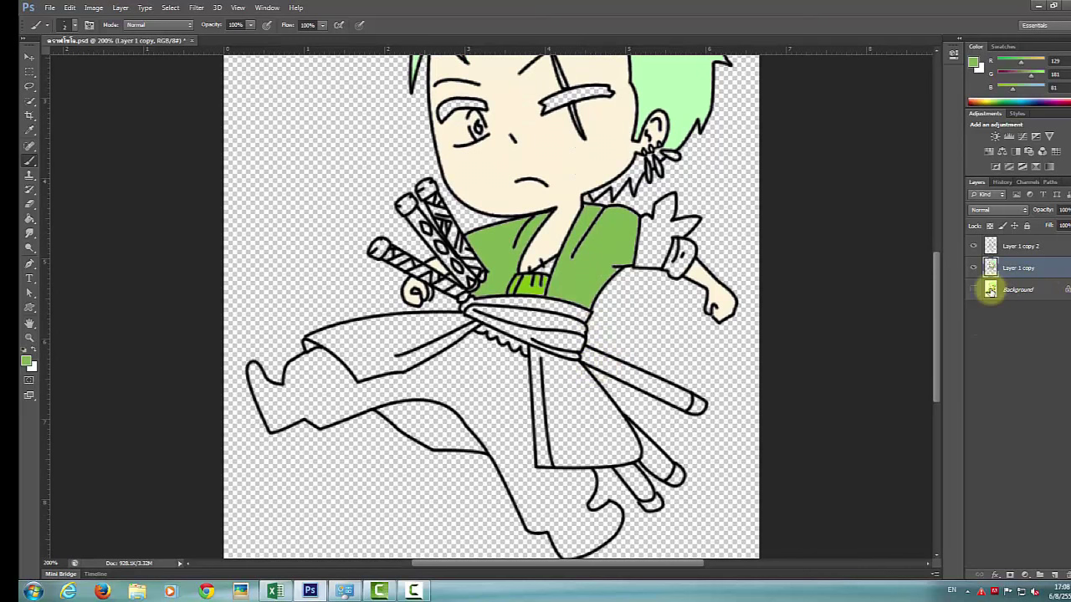
# - Sample the salmon from the Background's waist sash and fill the sash folds on Layer 1 copy
pyautogui.click(973, 288)
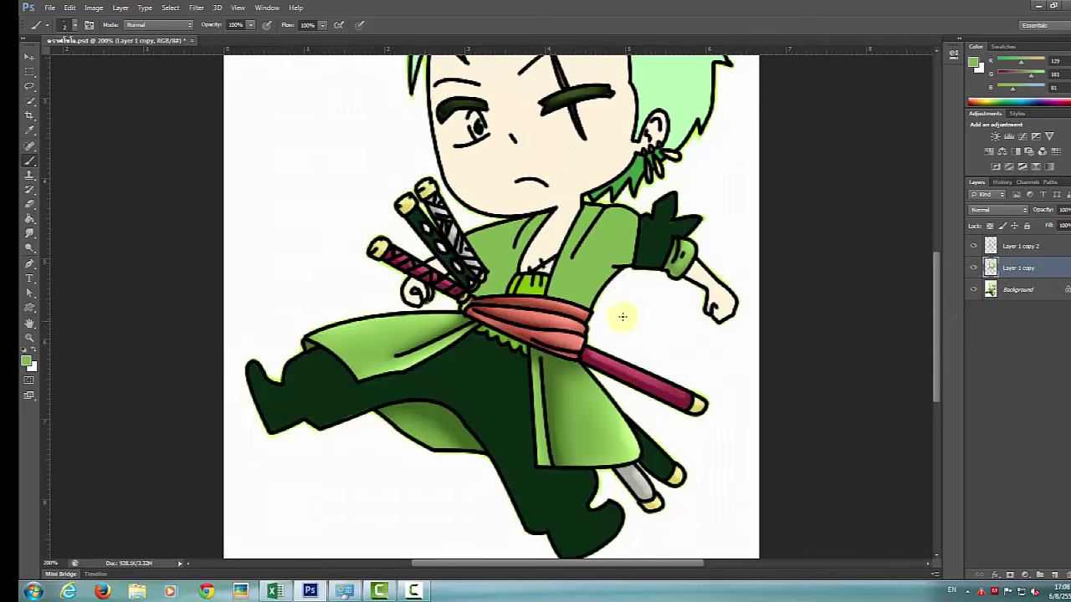
pyautogui.click(559, 313)
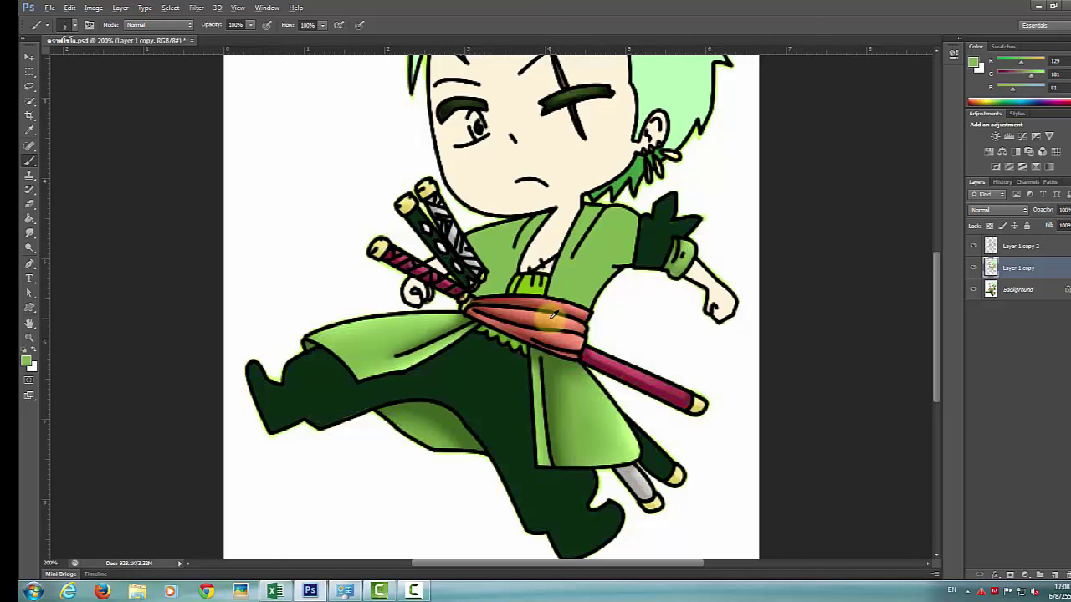
pyautogui.click(30, 219)
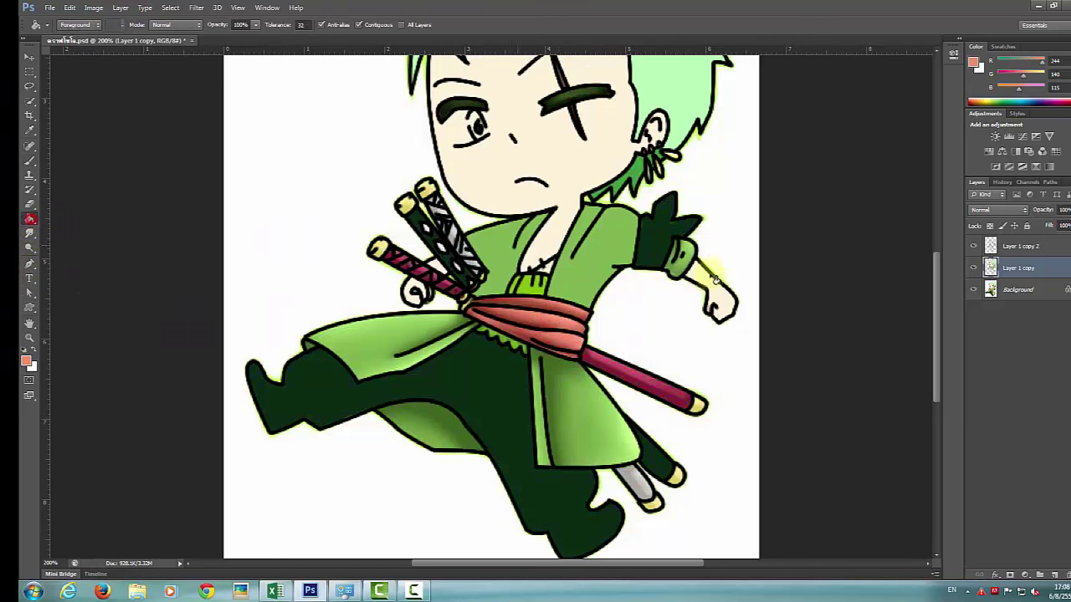
pyautogui.click(973, 290)
pyautogui.click(518, 317)
pyautogui.click(564, 306)
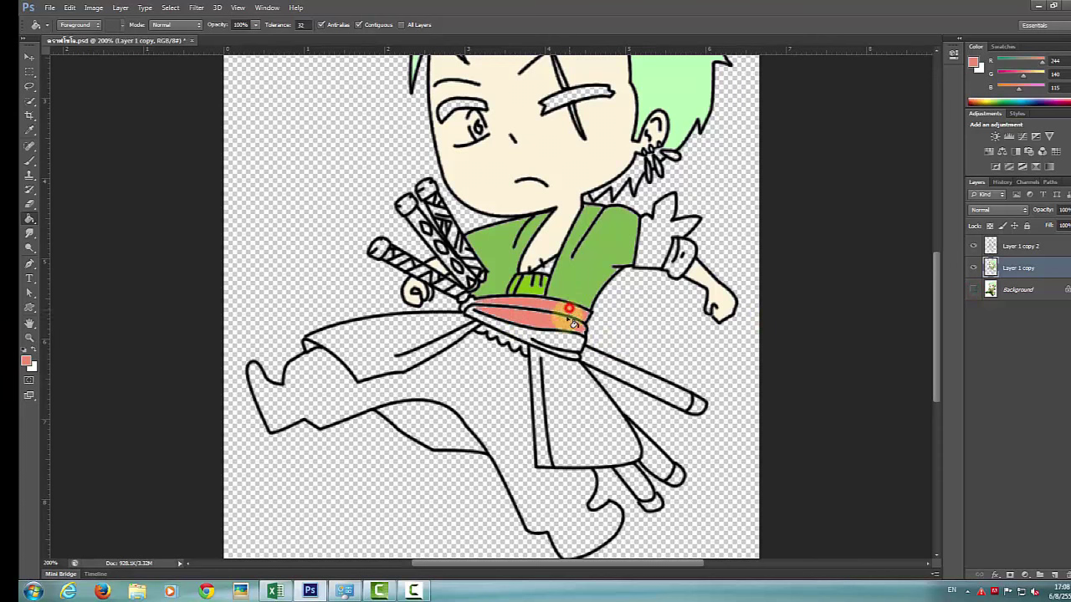
pyautogui.click(556, 338)
pyautogui.click(567, 340)
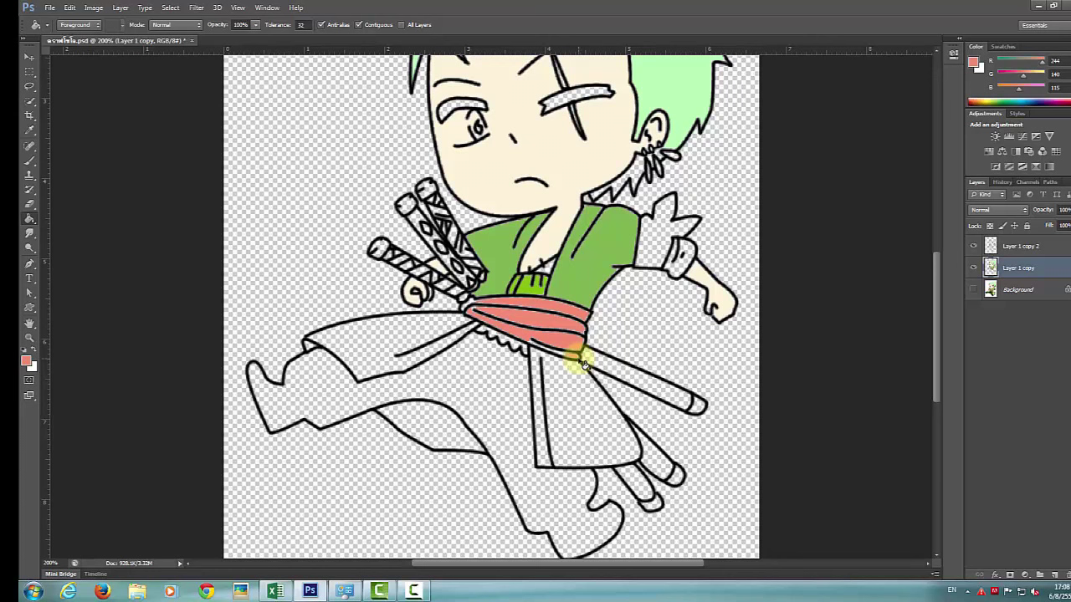
# - Paint the unfilled strip along the sash's lower edge salmon with a brush size of 2
pyautogui.scroll(3, 577, 361)
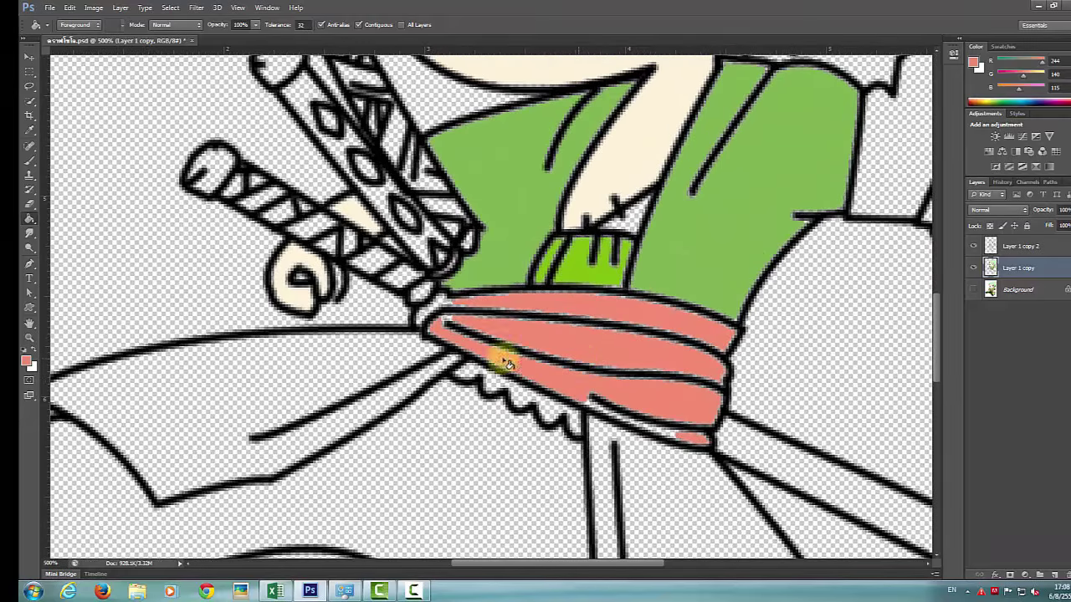
pyautogui.click(661, 433)
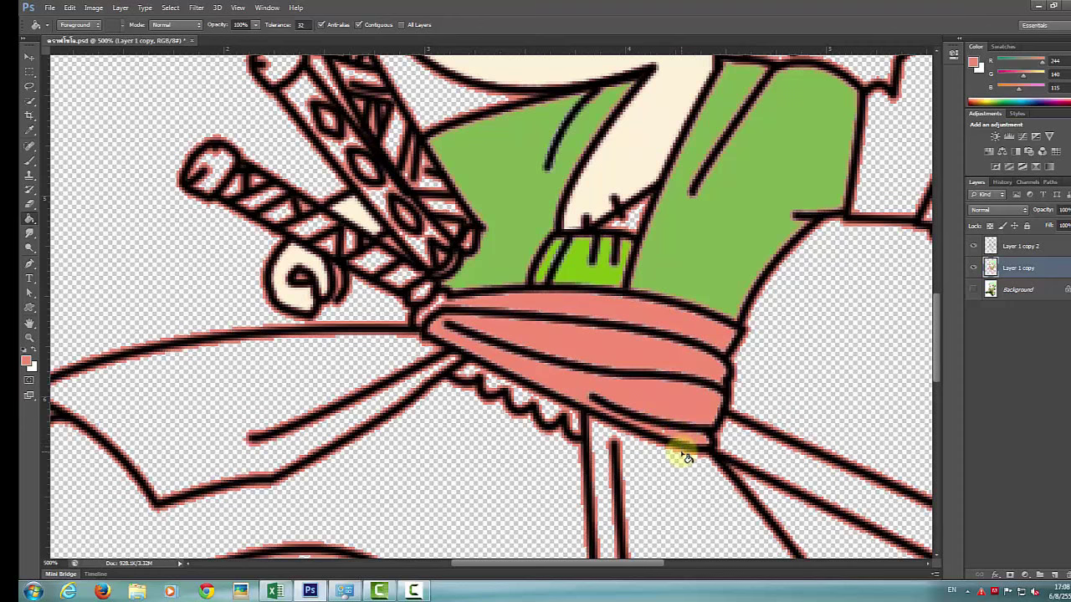
pyautogui.hotkey('ctrl', 'z')
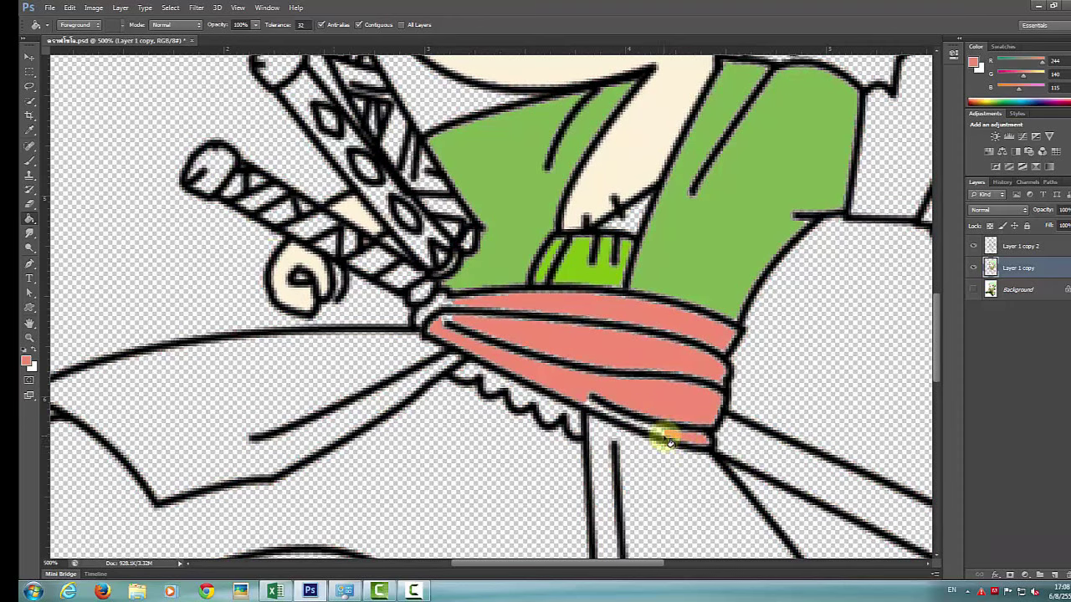
pyautogui.click(32, 158)
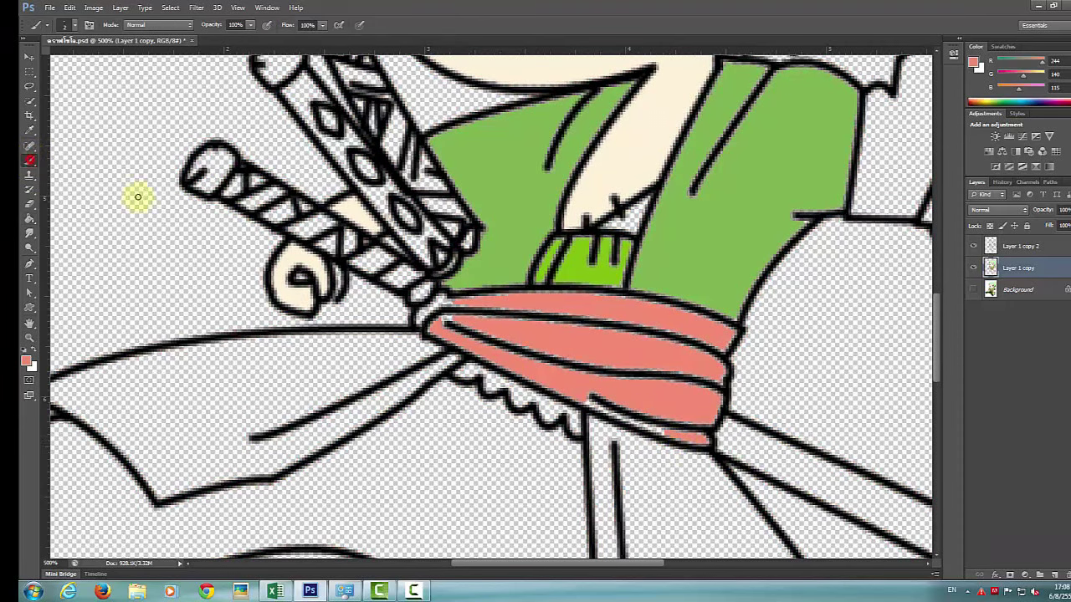
pyautogui.click(582, 395)
pyautogui.moveTo(588, 400)
pyautogui.mouseDown()
pyautogui.moveTo(693, 440)
pyautogui.moveTo(682, 442)
pyautogui.moveTo(709, 440)
pyautogui.moveTo(674, 440)
pyautogui.moveTo(522, 377)
pyautogui.moveTo(454, 316)
pyautogui.moveTo(466, 343)
pyautogui.moveTo(539, 350)
pyautogui.moveTo(486, 313)
pyautogui.moveTo(578, 364)
pyautogui.moveTo(673, 386)
pyautogui.moveTo(653, 374)
pyautogui.moveTo(616, 402)
pyautogui.mouseUp()
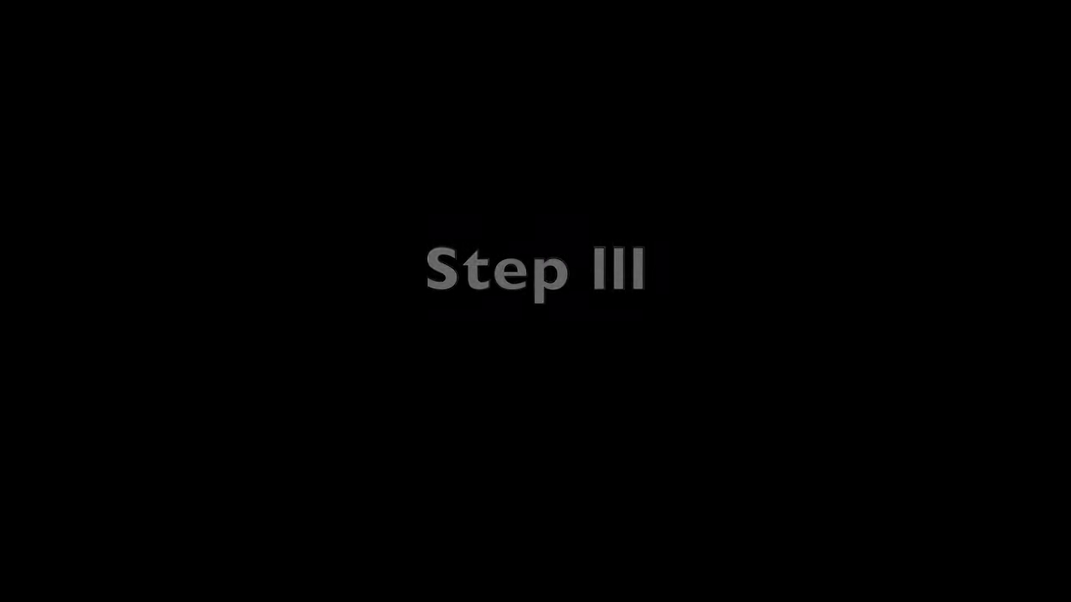
# - Fill the end caps of the three sword hilts pale yellow and brush over their unfilled edges
pyautogui.click(496, 213)
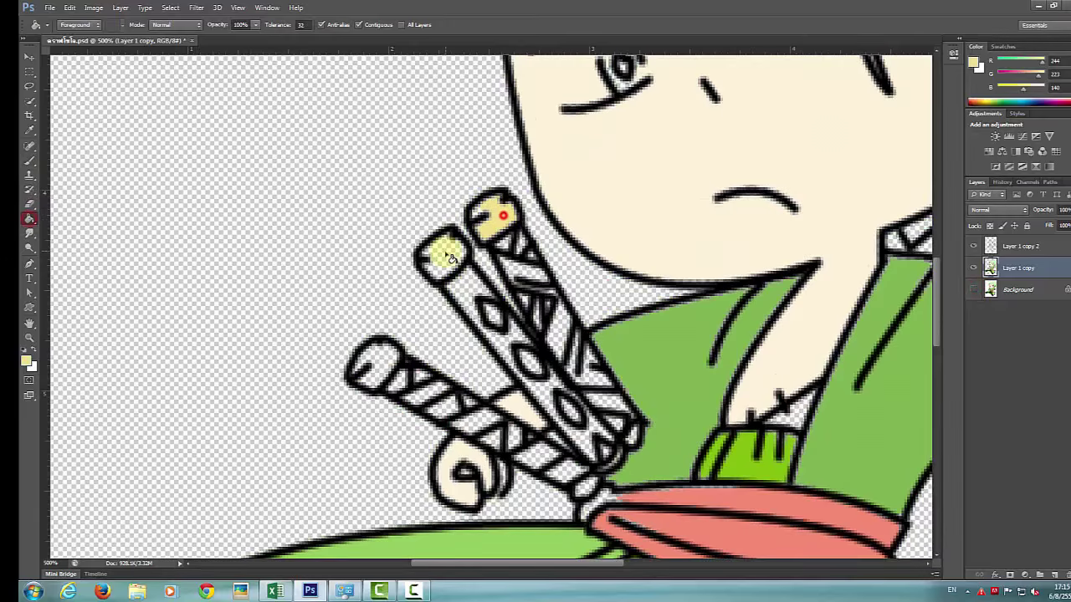
pyautogui.click(443, 248)
pyautogui.click(362, 365)
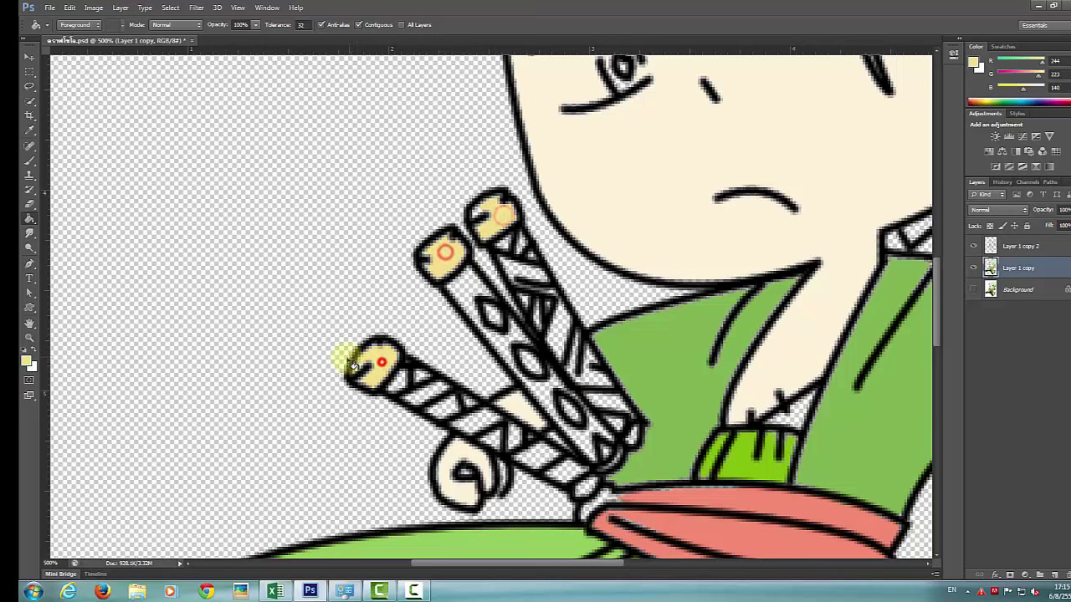
pyautogui.click(30, 161)
pyautogui.moveTo(368, 358)
pyautogui.mouseDown()
pyautogui.moveTo(372, 366)
pyautogui.moveTo(368, 356)
pyautogui.mouseUp()
pyautogui.click(430, 252)
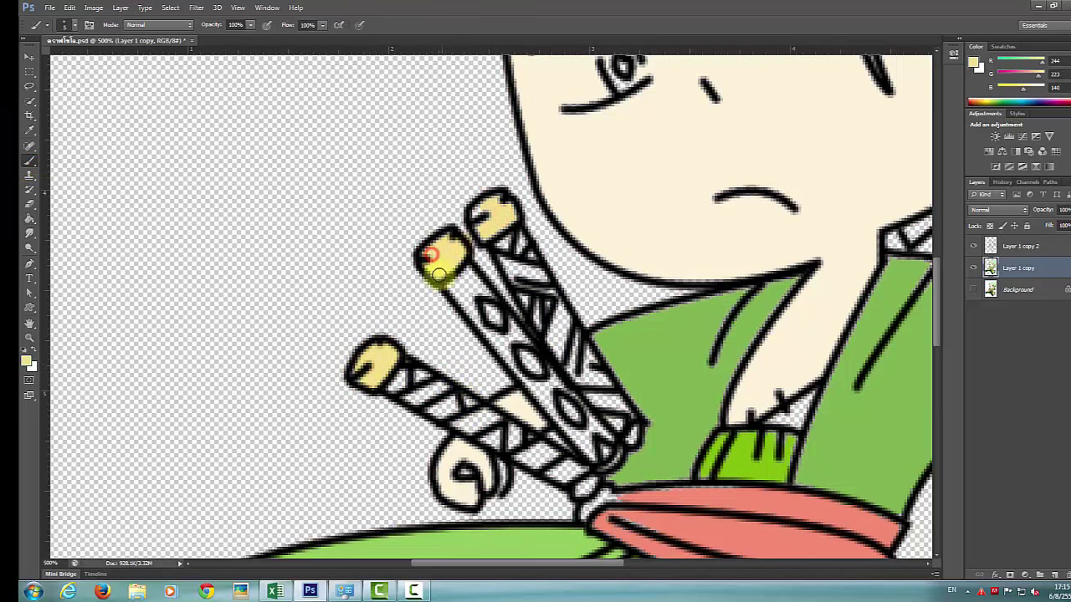
pyautogui.click(481, 210)
pyautogui.click(445, 250)
# - Sample the crimson from the Background's lowest sword hilt, fill its wrap segments and paint over the remaining gaps
pyautogui.click(972, 290)
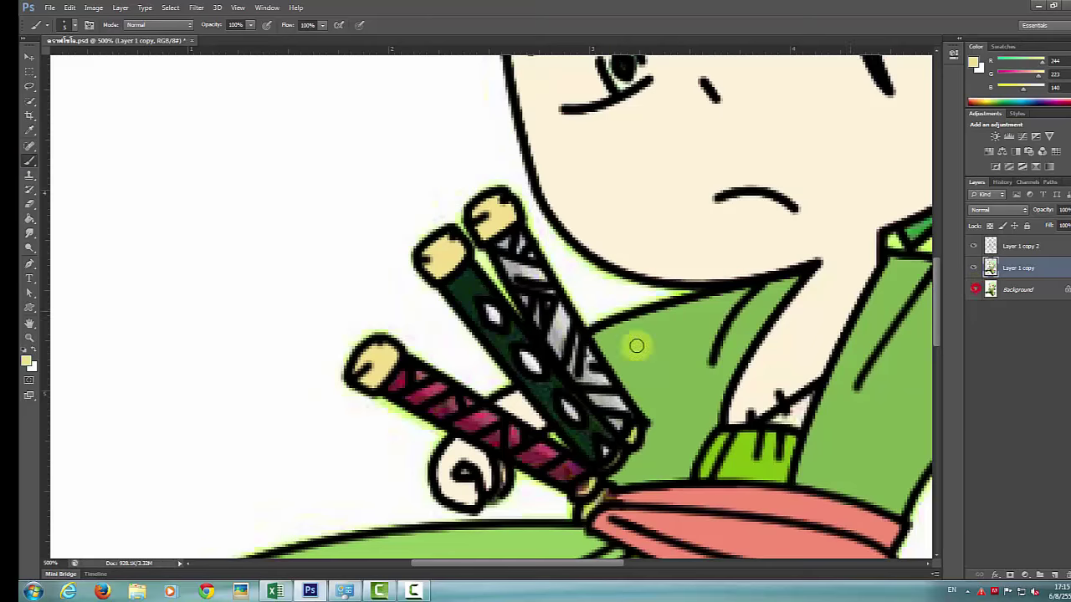
pyautogui.keyDown('alt'); pyautogui.click(429, 390); pyautogui.keyUp('alt')
pyautogui.click(972, 290)
pyautogui.click(30, 219)
pyautogui.click(399, 381)
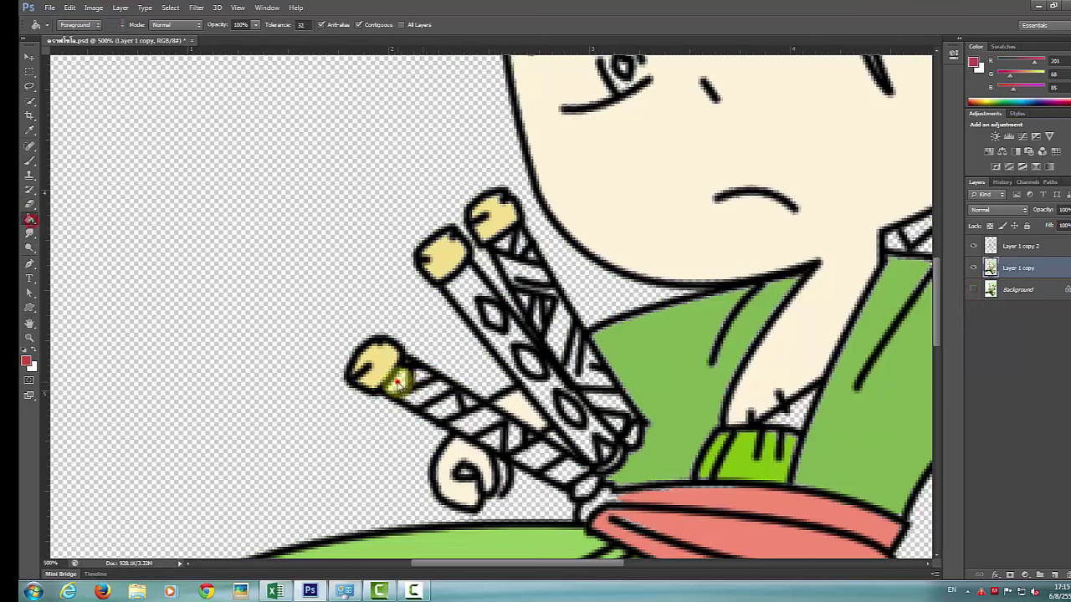
pyautogui.click(417, 390)
pyautogui.hotkey('ctrl', 'z')
pyautogui.click(428, 393)
pyautogui.click(444, 409)
pyautogui.click(483, 419)
pyautogui.click(29, 160)
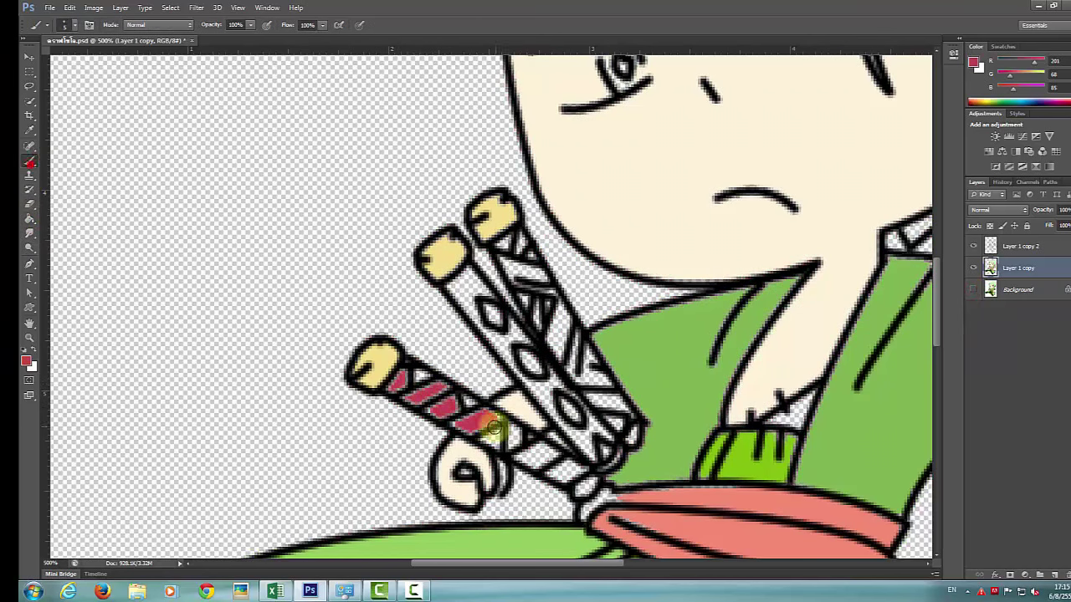
pyautogui.moveTo(415, 398)
pyautogui.mouseDown()
pyautogui.moveTo(449, 397)
pyautogui.moveTo(441, 391)
pyautogui.moveTo(481, 439)
pyautogui.moveTo(455, 423)
pyautogui.moveTo(478, 411)
pyautogui.moveTo(544, 469)
pyautogui.moveTo(548, 451)
pyautogui.moveTo(562, 479)
pyautogui.mouseUp()
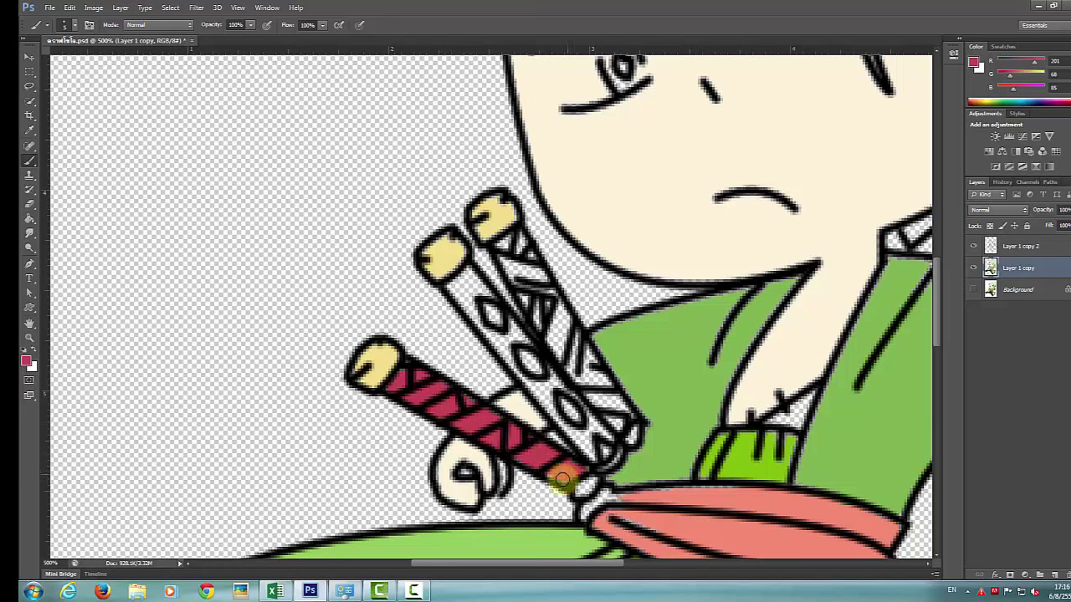
# - Sample the dark green from the Background's middle sword hilt and fill the sections around its diamond shapes
pyautogui.click(972, 289)
pyautogui.click(973, 289)
pyautogui.click(973, 289)
pyautogui.keyDown('alt'); pyautogui.click(463, 288); pyautogui.keyUp('alt')
pyautogui.click(973, 290)
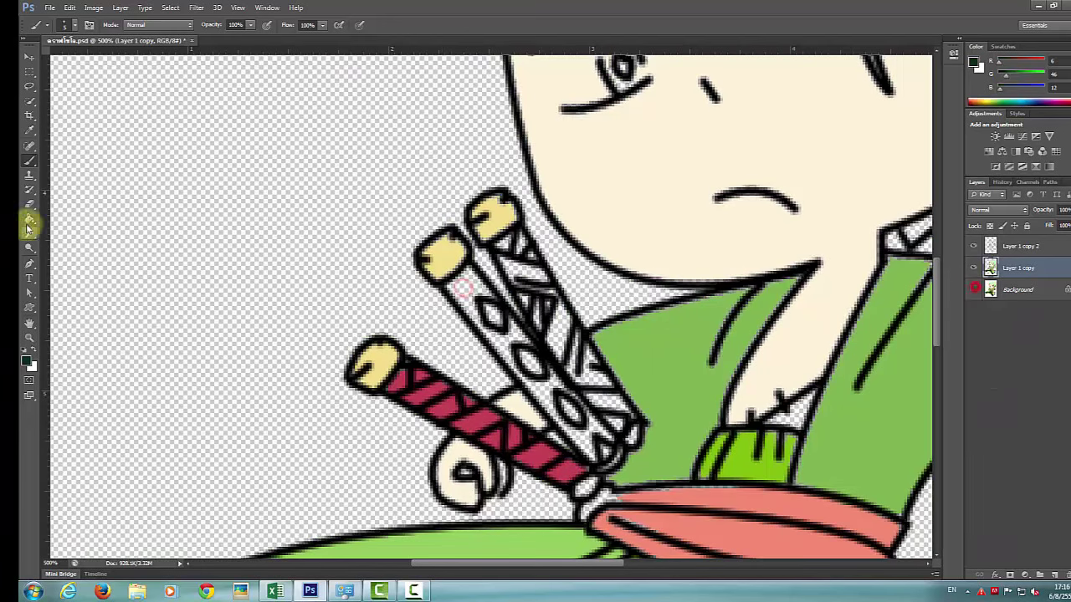
pyautogui.click(30, 219)
pyautogui.click(471, 295)
pyautogui.click(500, 341)
pyautogui.click(544, 387)
pyautogui.click(584, 436)
pyautogui.click(593, 425)
# - Paint the unfilled edges around the middle hilt's diamonds dark green with a brush size of 2
pyautogui.press('b')
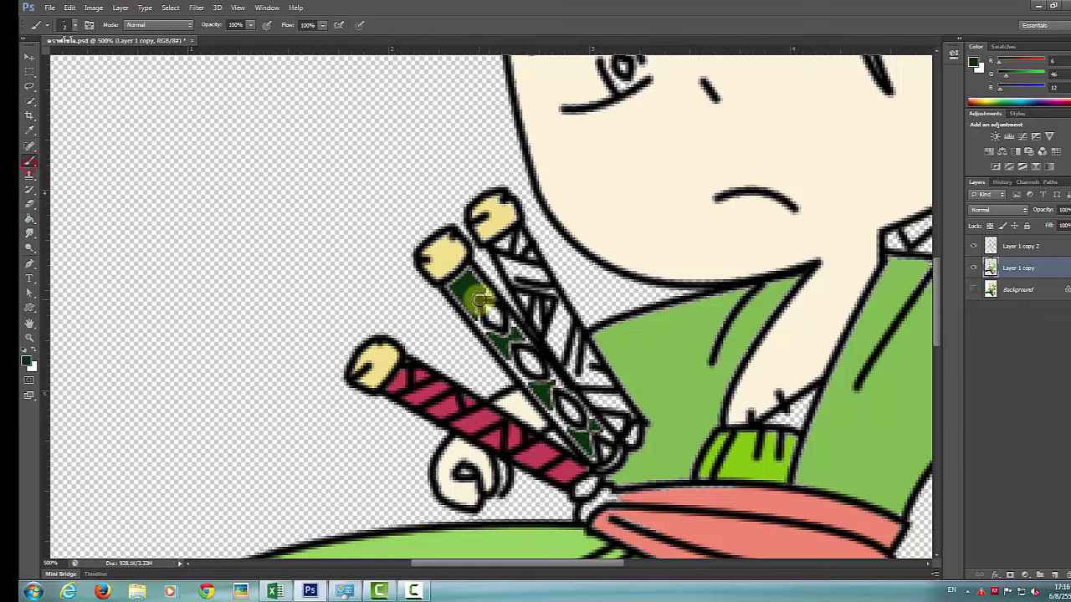
pyautogui.moveTo(473, 299); pyautogui.dragTo(510, 364)
pyautogui.moveTo(558, 385)
pyautogui.mouseDown()
pyautogui.moveTo(505, 356)
pyautogui.moveTo(584, 453)
pyautogui.moveTo(582, 403)
pyautogui.moveTo(578, 441)
pyautogui.mouseUp()
# - Sample the yellow-green from the Background's sword guard and paint the guards at the base of the hilts
pyautogui.keyDown('alt'); pyautogui.click(586, 485); pyautogui.keyUp('alt')
pyautogui.click(972, 289)
pyautogui.click(586, 487)
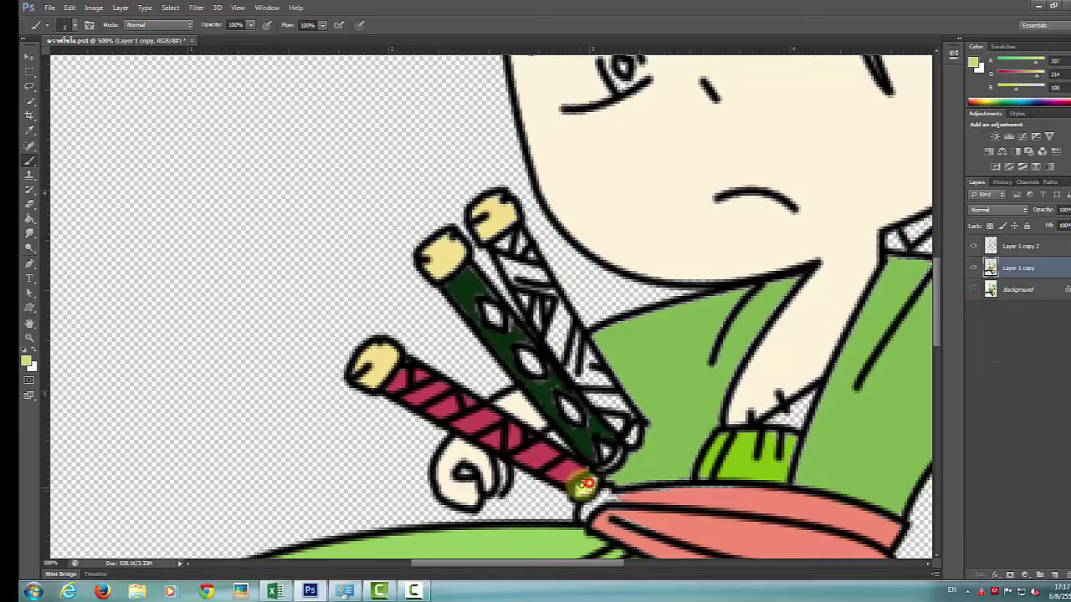
pyautogui.click(629, 437)
# - Sample the grey from the Background's uppermost sword hilt and paint its wrap segments
pyautogui.click(972, 288)
pyautogui.keyDown('alt'); pyautogui.click(554, 339); pyautogui.keyUp('alt')
pyautogui.click(972, 289)
pyautogui.moveTo(512, 251); pyautogui.dragTo(569, 353)
pyautogui.hotkey('ctrl', '-')
pyautogui.hotkey('ctrl', '-')
pyautogui.hotkey('ctrl', '-')
pyautogui.hotkey('ctrl', '-')
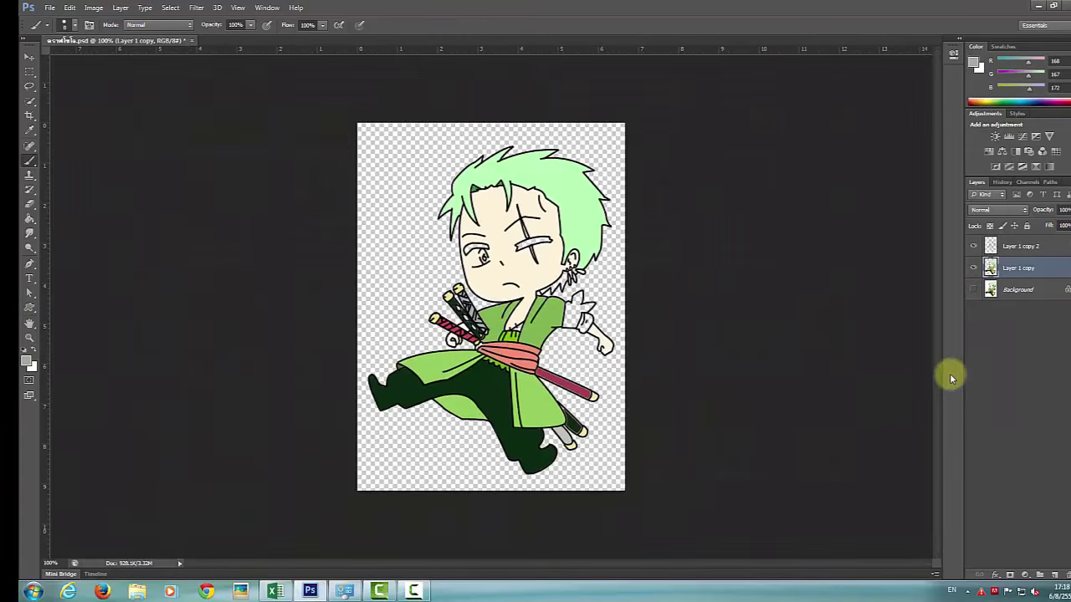
# - Resample the sash's salmon and touch up its unfilled edges from the sword guards to the far end
pyautogui.hotkey('ctrl', '+')
pyautogui.hotkey('ctrl', '+')
pyautogui.hotkey('ctrl', '+')
pyautogui.hotkey('ctrl', '+')
pyautogui.scroll(-2, 490, 373)
pyautogui.keyDown('alt'); pyautogui.click(421, 444); pyautogui.keyUp('alt')
pyautogui.keyDown('alt'); pyautogui.click(466, 452); pyautogui.keyUp('alt')
pyautogui.moveTo(421, 444)
pyautogui.mouseDown()
pyautogui.moveTo(434, 460)
pyautogui.moveTo(452, 456)
pyautogui.mouseUp()
pyautogui.scroll(-3, 519, 442)
pyautogui.moveTo(501, 378); pyautogui.dragTo(726, 412)
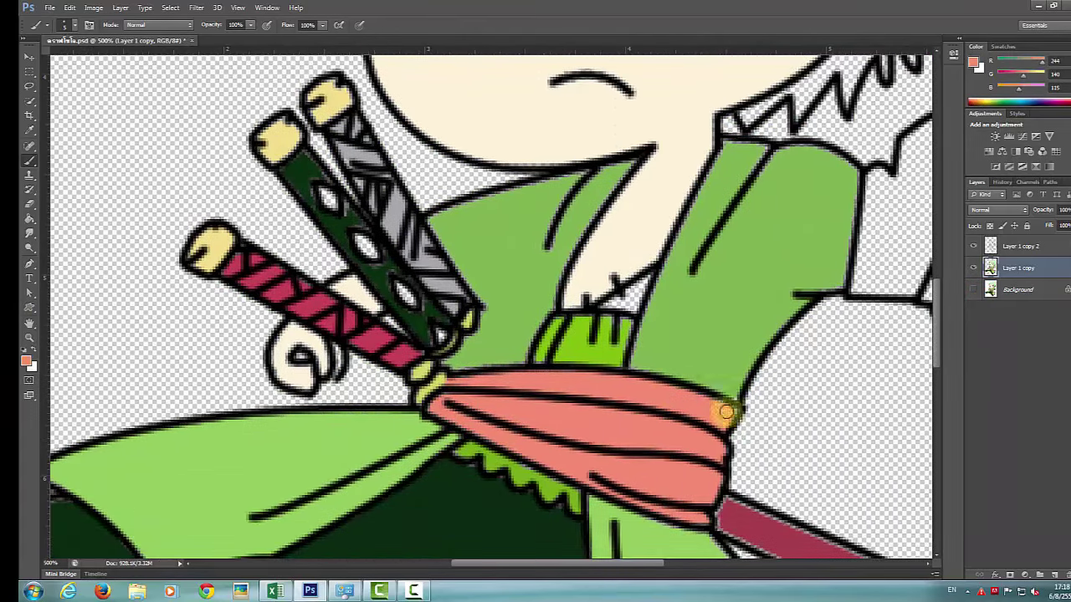
# - Sample the skin tone and paint the unfilled part of the chest beside the scar
pyautogui.keyDown('alt'); pyautogui.click(628, 227); pyautogui.keyUp('alt')
pyautogui.moveTo(633, 284); pyautogui.dragTo(619, 295)
pyautogui.moveTo(576, 562); pyautogui.dragTo(624, 561)
# - Sample the crimson of the long sheath, paint over its unfilled edge beside the sash, and pick up its tip's pale yellow
pyautogui.scroll(-3, 658, 435)
pyautogui.keyDown('alt'); pyautogui.click(658, 435); pyautogui.keyUp('alt')
pyautogui.press(']')
pyautogui.press(']')
pyautogui.moveTo(544, 347)
pyautogui.mouseDown()
pyautogui.moveTo(779, 486)
pyautogui.moveTo(532, 369)
pyautogui.mouseUp()
pyautogui.keyDown('alt'); pyautogui.click(808, 465); pyautogui.keyUp('alt')
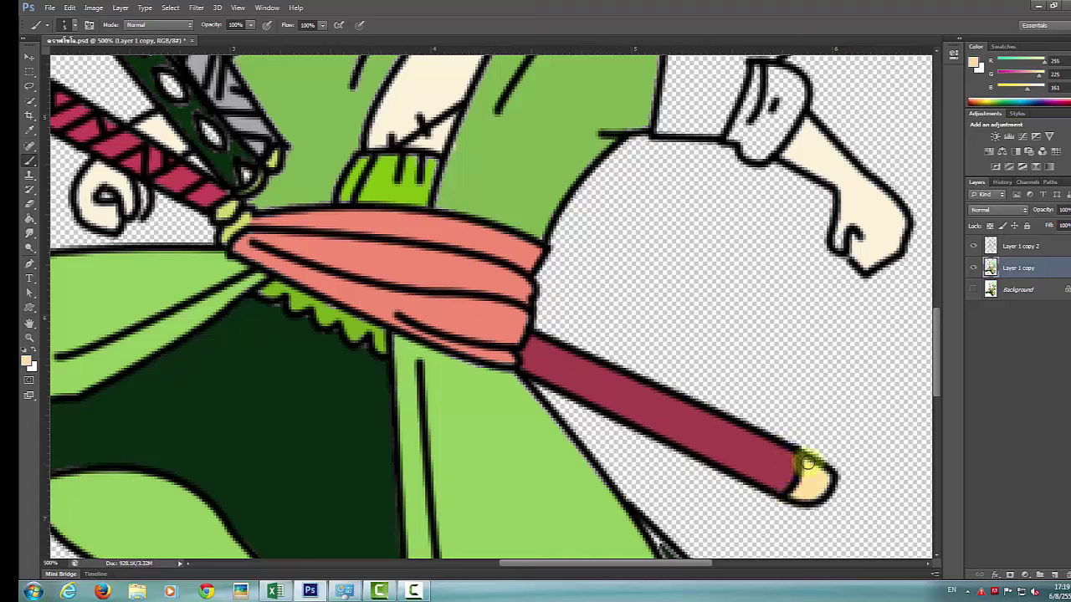
# - Sample the lower sheath's colour and paint over its unfilled edges with a brush size of 4
pyautogui.scroll(-3, 808, 465)
pyautogui.keyDown('alt'); pyautogui.click(736, 508); pyautogui.keyUp('alt')
pyautogui.press('[')
pyautogui.moveTo(736, 509)
pyautogui.mouseDown()
pyautogui.moveTo(691, 435)
pyautogui.moveTo(667, 420)
pyautogui.moveTo(659, 397)
pyautogui.moveTo(670, 343)
pyautogui.mouseUp()
pyautogui.scroll(-2, 683, 440)
pyautogui.keyDown('alt'); pyautogui.click(760, 394); pyautogui.keyUp('alt')
# - Sample the dark green from the Background's jagged armband and fill the armband on Layer 1 copy
pyautogui.hotkey('ctrl', '-')
pyautogui.hotkey('ctrl', '-')
pyautogui.hotkey('ctrl', '-')
pyautogui.scroll(4, 407, 346)
pyautogui.hotkey('ctrl', '+')
pyautogui.hotkey('ctrl', '+')
pyautogui.hotkey('ctrl', '+')
pyautogui.keyDown('alt'); pyautogui.click(478, 452); pyautogui.keyUp('alt')
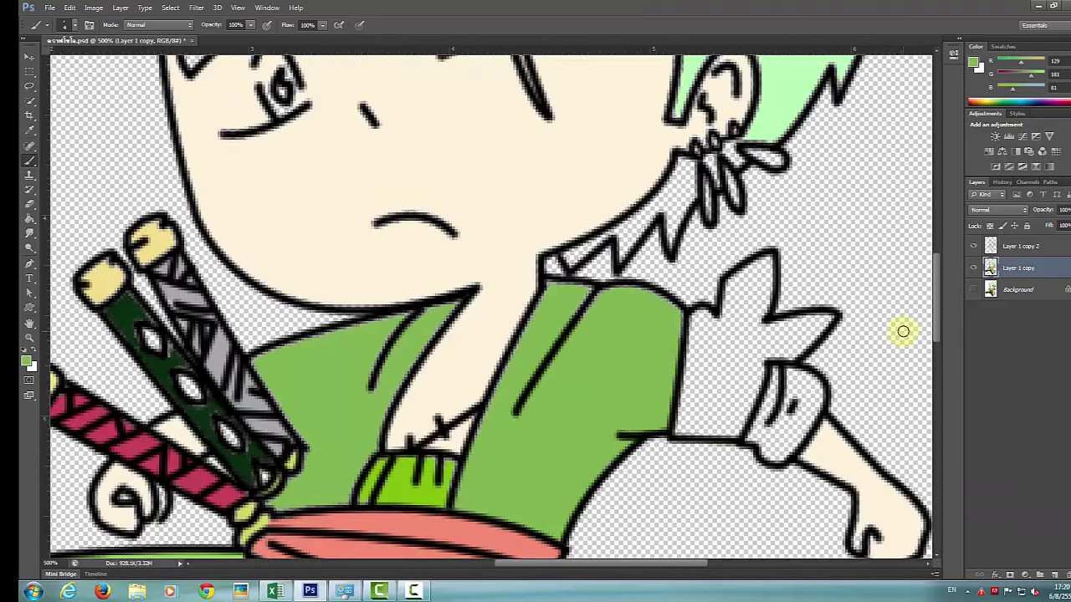
pyautogui.click(972, 289)
pyautogui.keyDown('alt'); pyautogui.click(738, 354); pyautogui.keyUp('alt')
pyautogui.click(973, 290)
pyautogui.press('g')
pyautogui.click(738, 354)
# - Colour the knotted cuff below the armband light green and paint the armband's unfilled edges dark green
pyautogui.click(972, 290)
pyautogui.keyDown('alt'); pyautogui.click(800, 381); pyautogui.keyUp('alt')
pyautogui.click(972, 289)
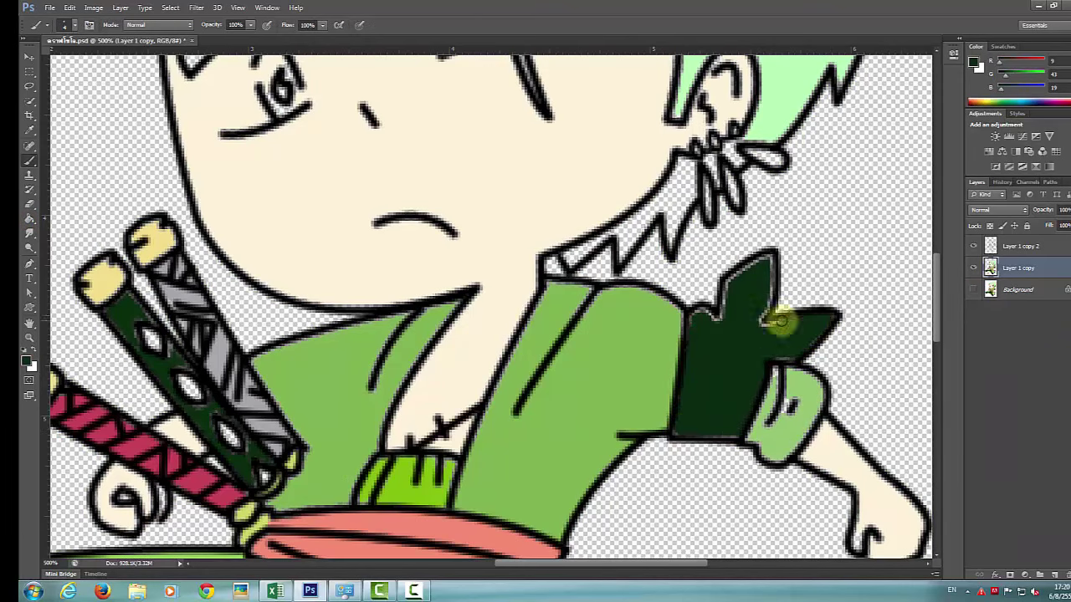
pyautogui.moveTo(781, 321); pyautogui.dragTo(711, 319)
pyautogui.keyDown('alt'); pyautogui.click(797, 395); pyautogui.keyUp('alt')
# - Sample the mid green from the Background's nape hair, fill the spikes behind the jaw and brush over their gaps
pyautogui.scroll(4, 752, 435)
pyautogui.click(973, 289)
pyautogui.keyDown('alt'); pyautogui.click(679, 350); pyautogui.keyUp('alt')
pyautogui.click(973, 290)
pyautogui.press('g')
pyautogui.click(683, 356)
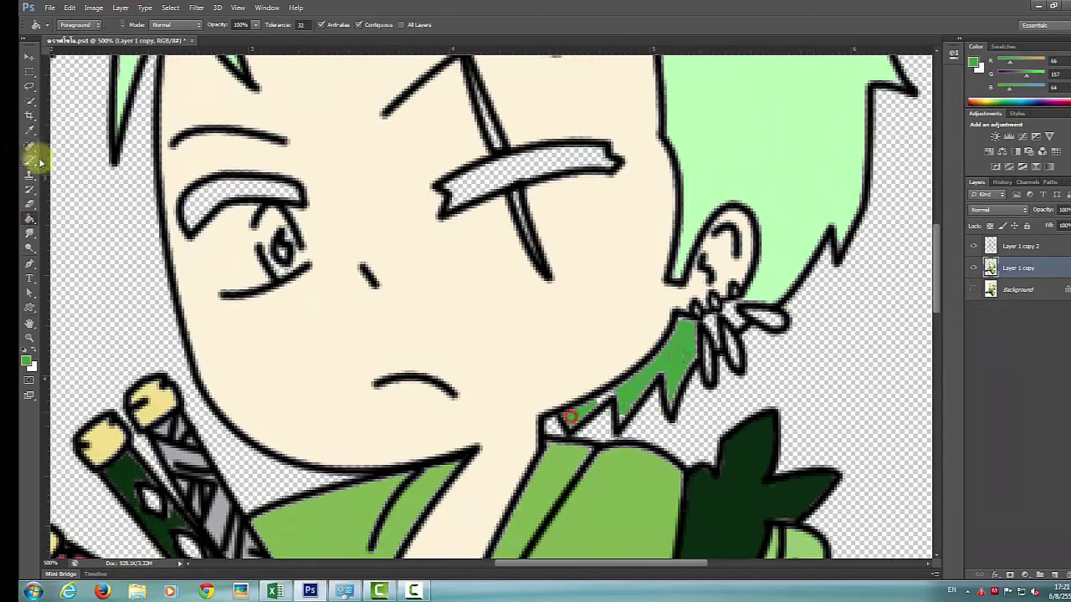
pyautogui.click(32, 160)
pyautogui.moveTo(690, 354); pyautogui.dragTo(571, 416)
# - Sample the cream from the Background's earrings and paint the hanging earrings below the ear
pyautogui.scroll(2, 669, 376)
pyautogui.click(973, 289)
pyautogui.keyDown('alt'); pyautogui.click(770, 396); pyautogui.keyUp('alt')
pyautogui.click(972, 289)
pyautogui.moveTo(705, 428); pyautogui.dragTo(708, 455)
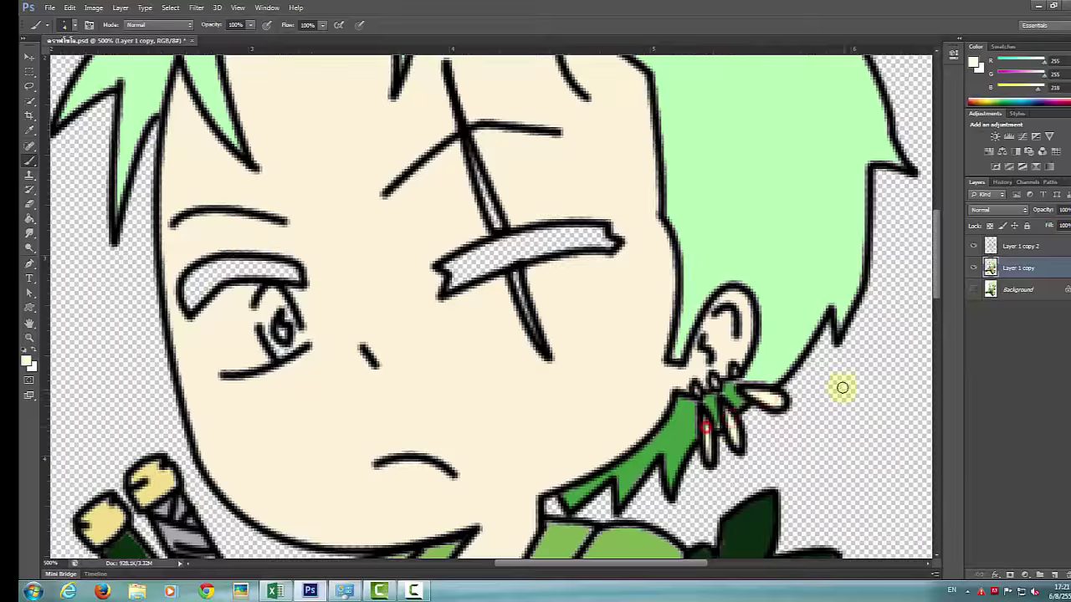
# - Sample the dark olive green from the Background's eyelid, fill both thick upper eyelids and touch up their edges
pyautogui.scroll(1, 843, 387)
pyautogui.click(973, 290)
pyautogui.keyDown('alt'); pyautogui.click(509, 251); pyautogui.keyUp('alt')
pyautogui.click(973, 289)
pyautogui.press('g')
pyautogui.click(519, 251)
pyautogui.click(239, 276)
pyautogui.click(32, 161)
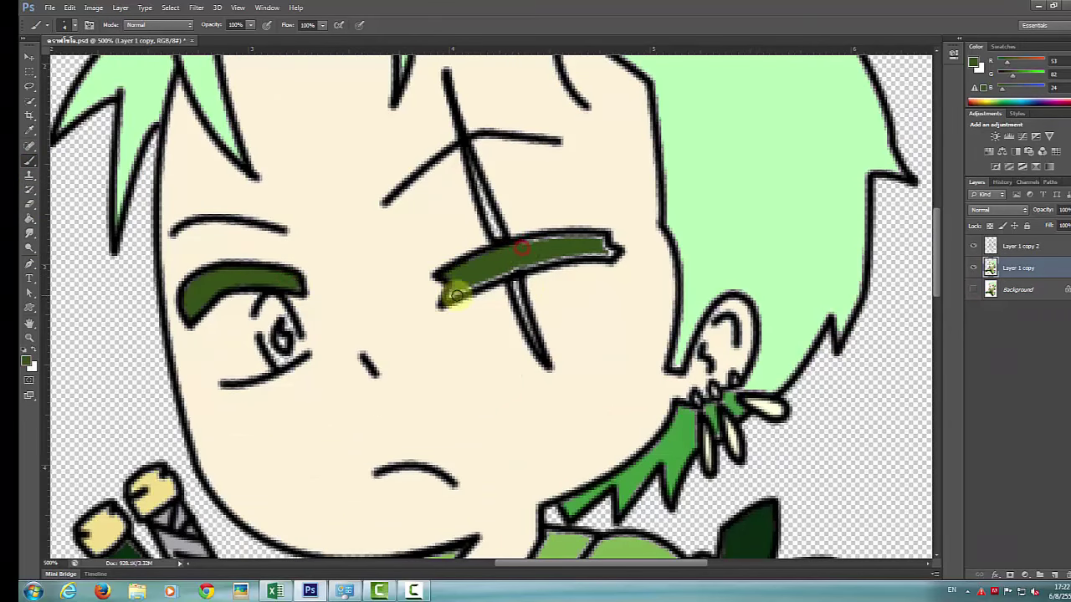
pyautogui.hotkey('ctrl', '0')
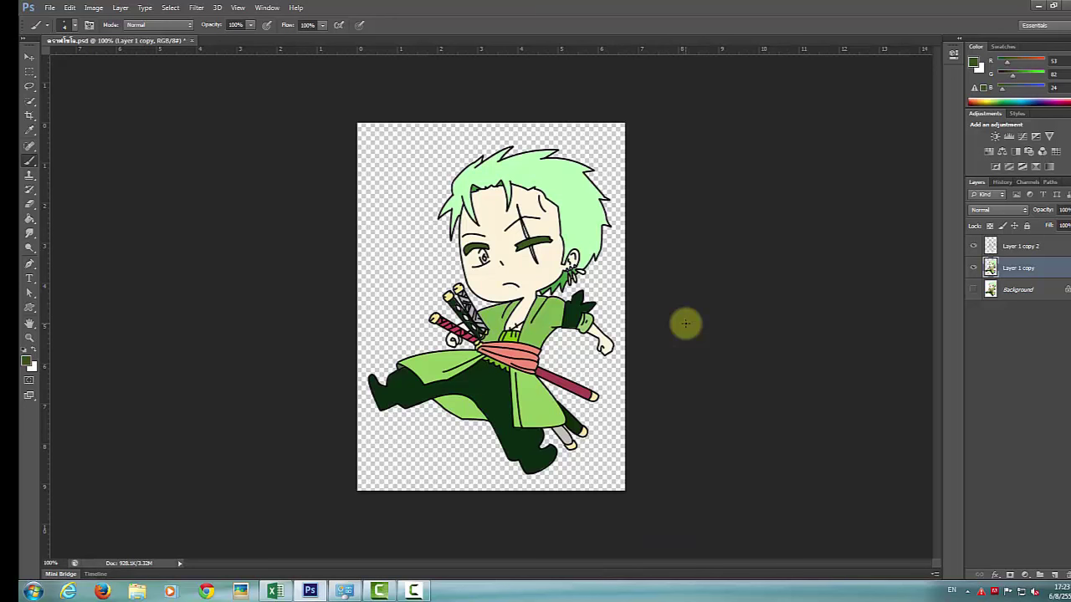
# - Compare the flat colours on Layer 1 copy with the shaded Background by toggling both layers' visibility
pyautogui.click(975, 267)
pyautogui.click(974, 268)
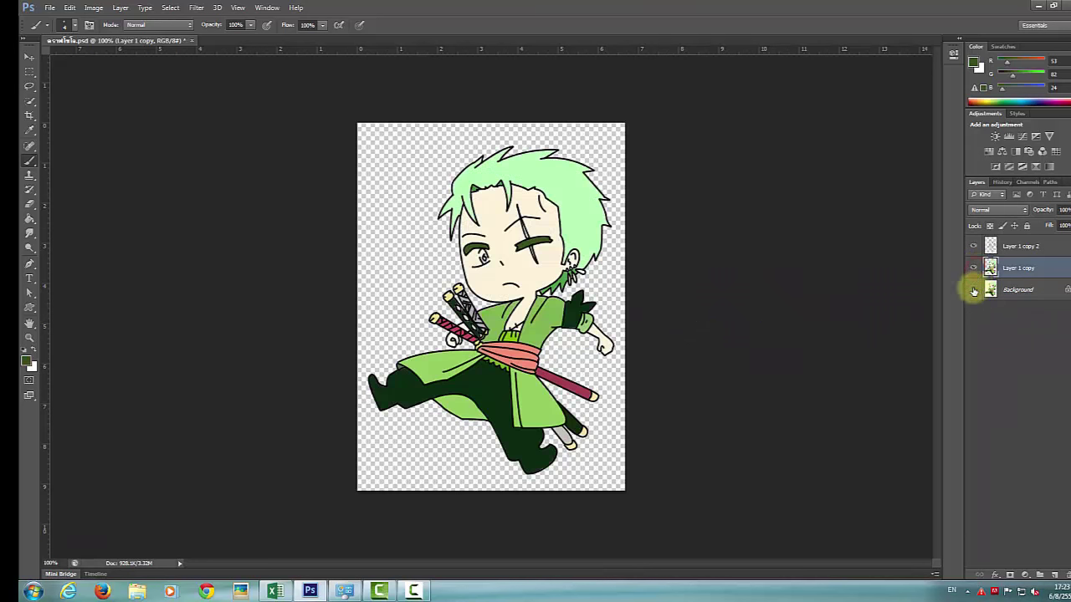
pyautogui.click(975, 289)
pyautogui.click(974, 268)
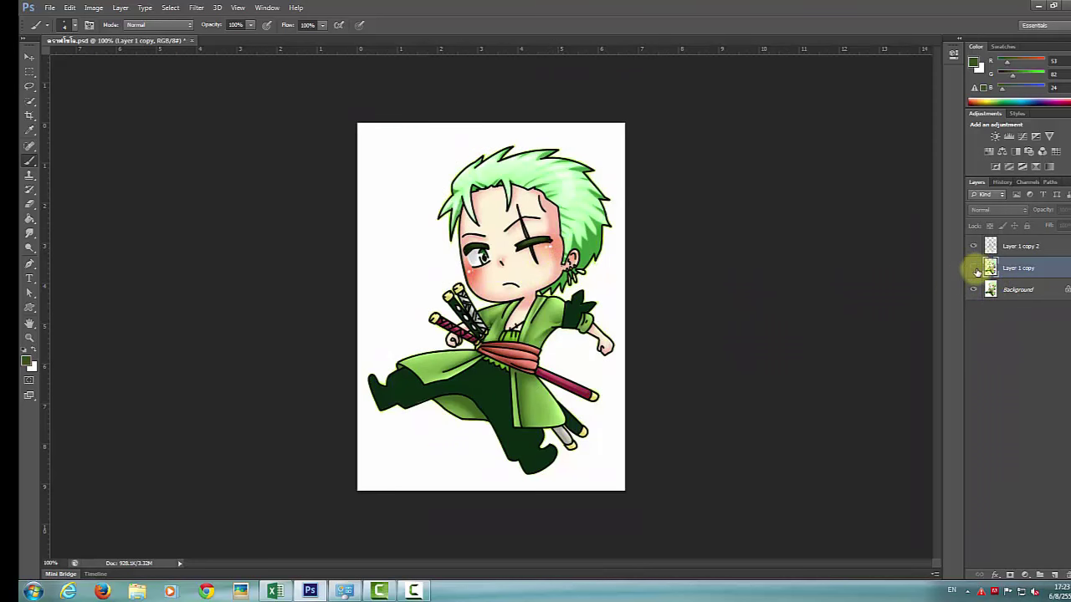
# - Select the Background layer and show Layer 1 copy above it
pyautogui.click(1034, 289)
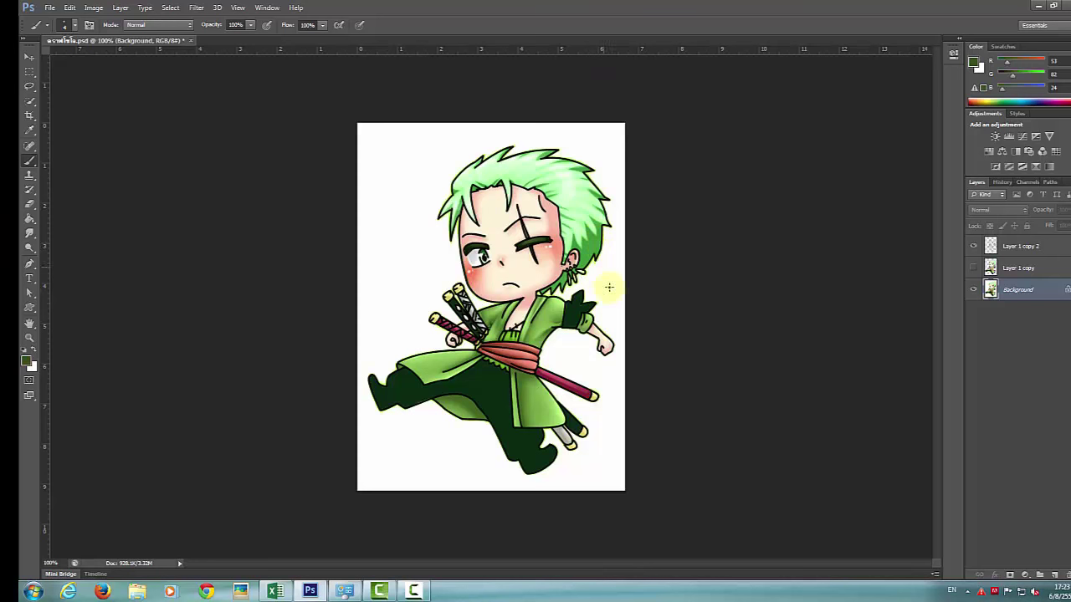
pyautogui.moveTo(581, 326); pyautogui.dragTo(543, 318)
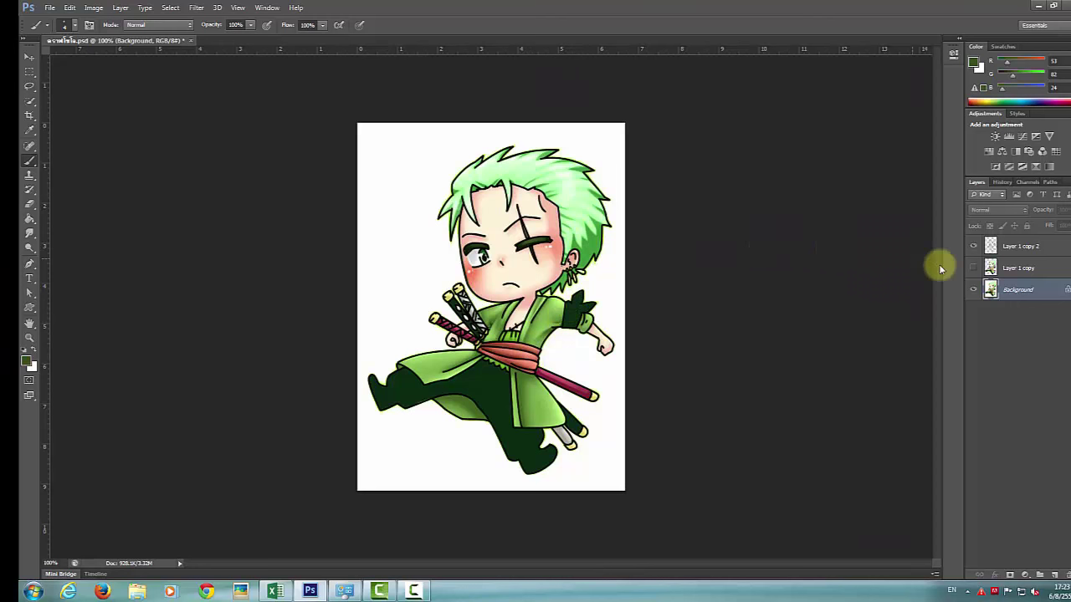
pyautogui.click(973, 269)
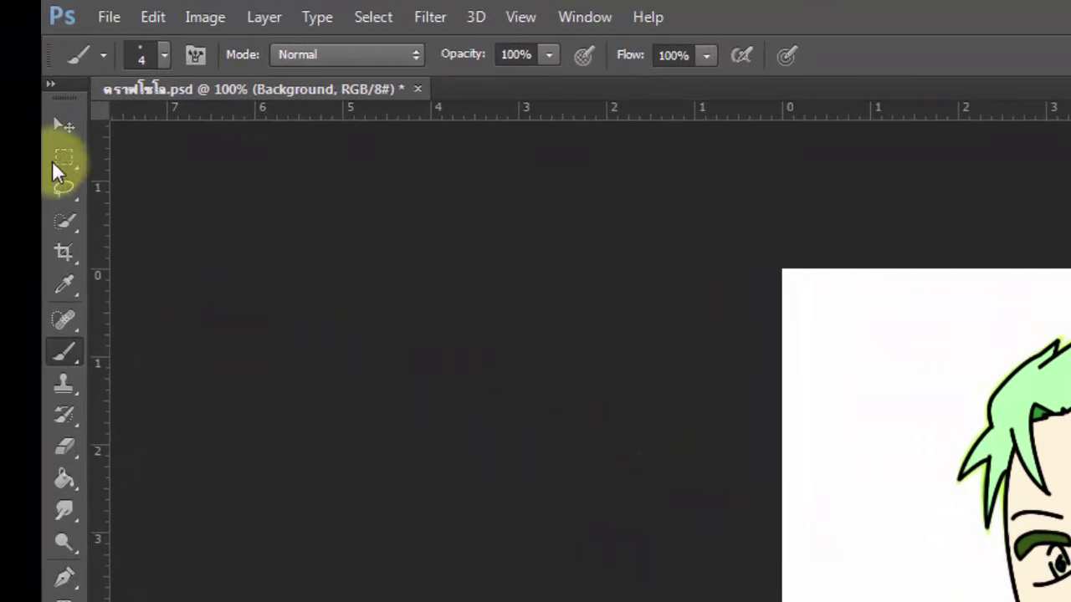
# - Choose the Brush tool and set it to 0% hardness with the Multiply blending mode
pyautogui.click(61, 342)
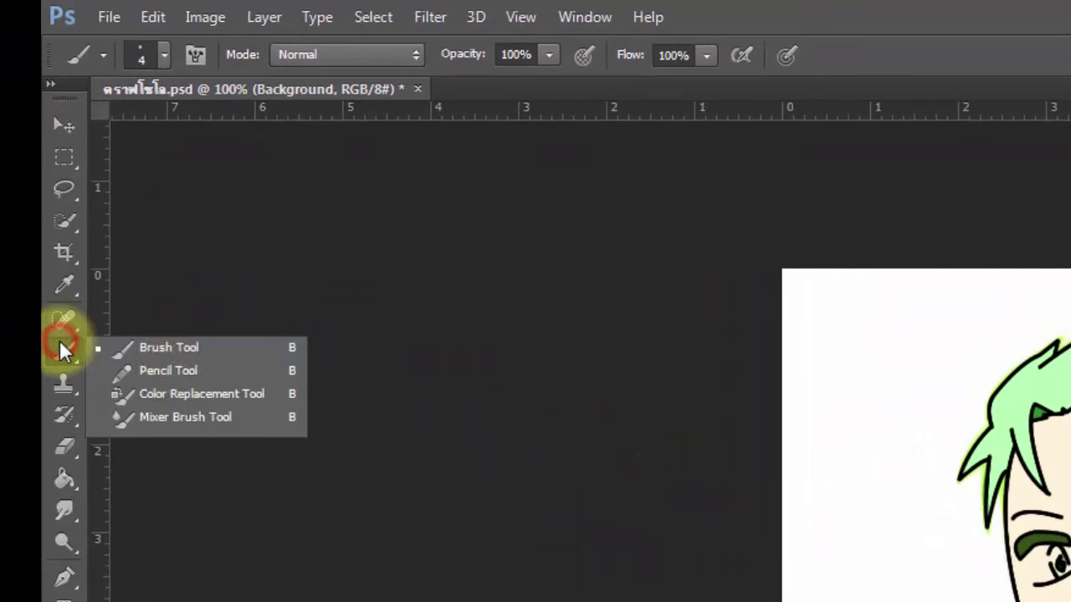
pyautogui.click(182, 351)
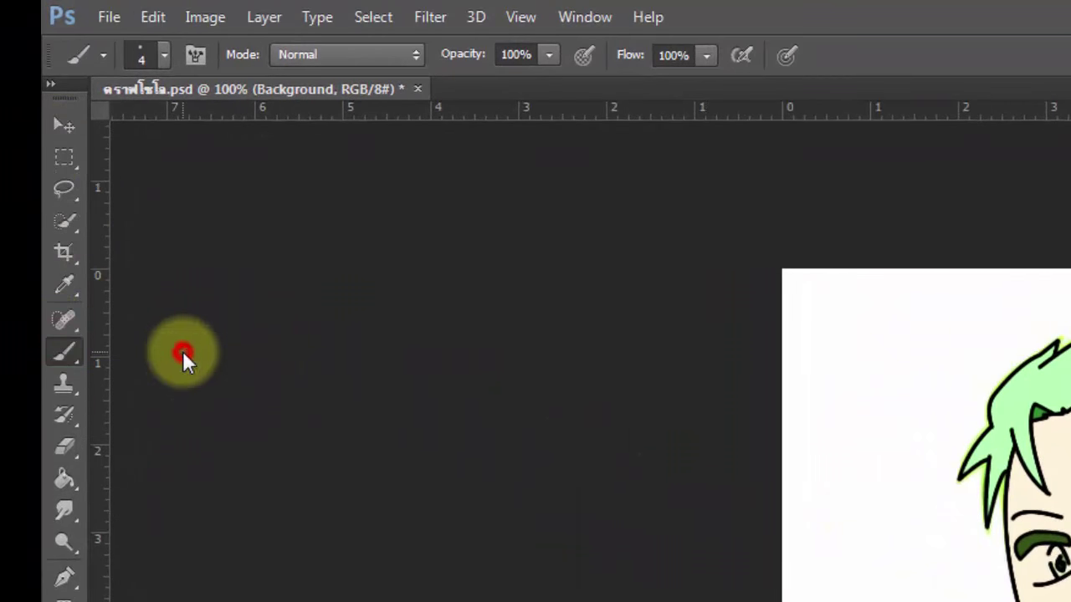
pyautogui.click(165, 54)
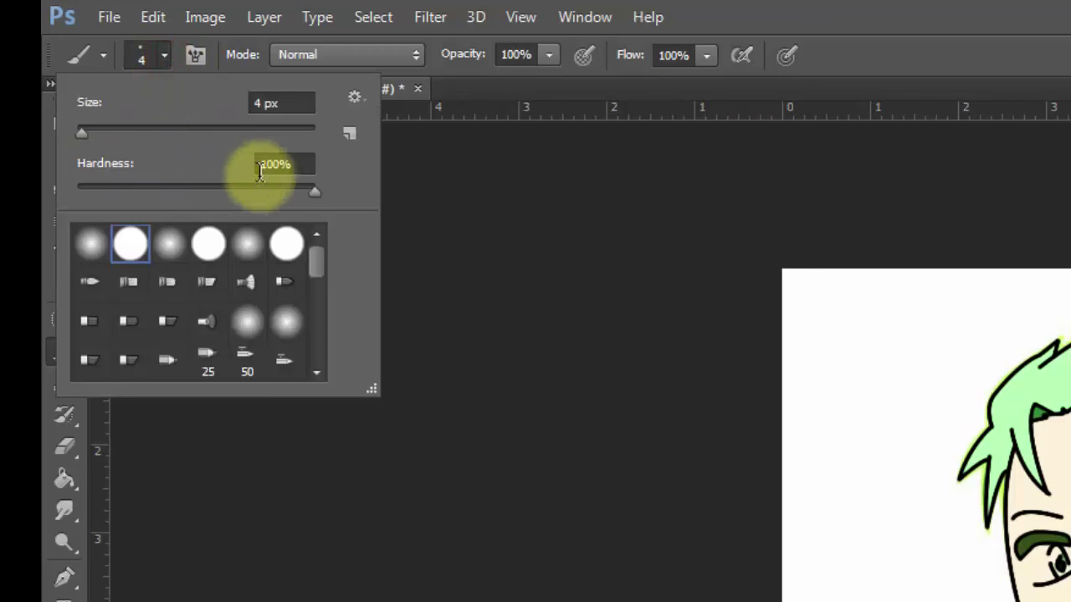
pyautogui.moveTo(314, 188); pyautogui.dragTo(67, 192)
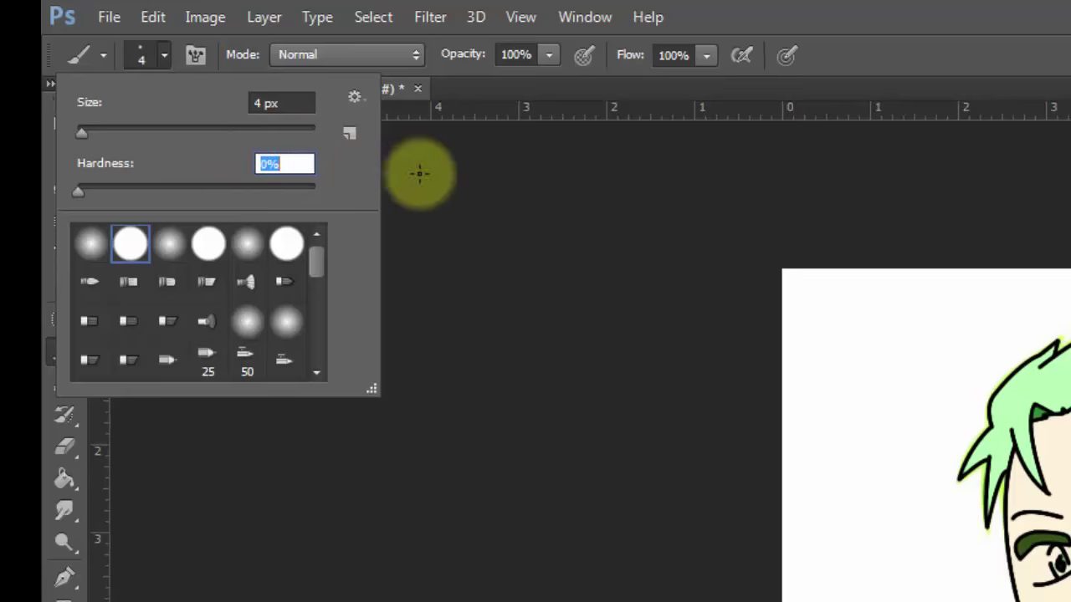
pyautogui.click(409, 53)
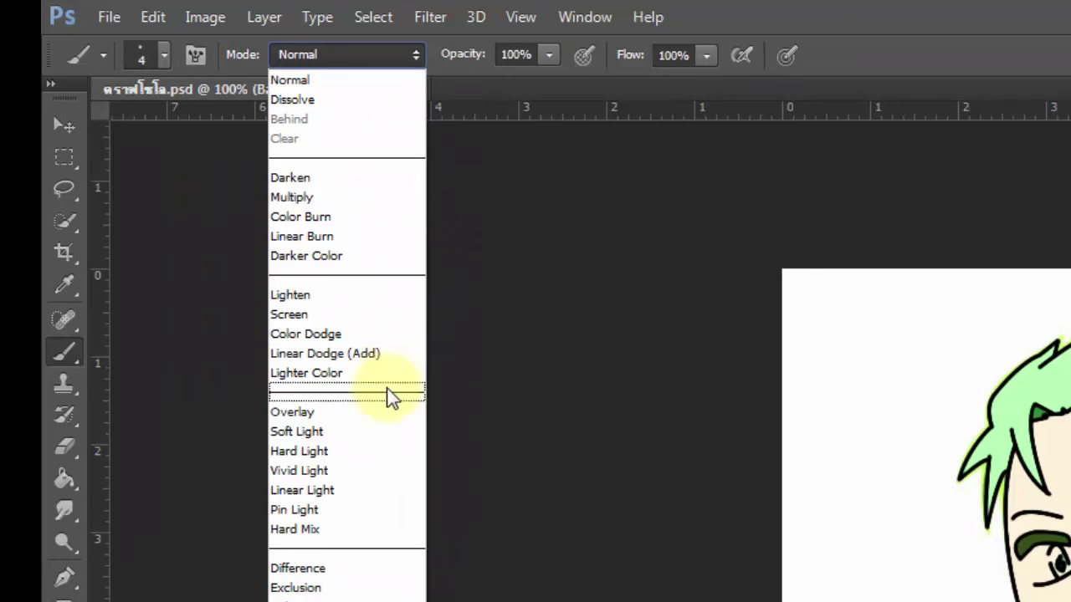
pyautogui.click(385, 201)
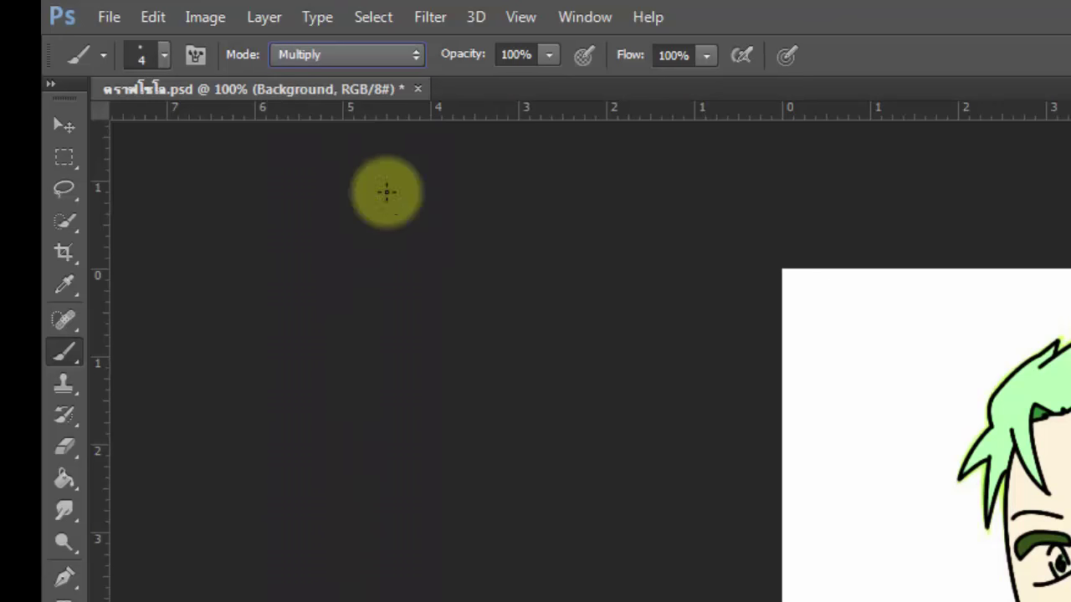
# - Set the brush opacity to 43% and its flow to 48%
pyautogui.click(548, 55)
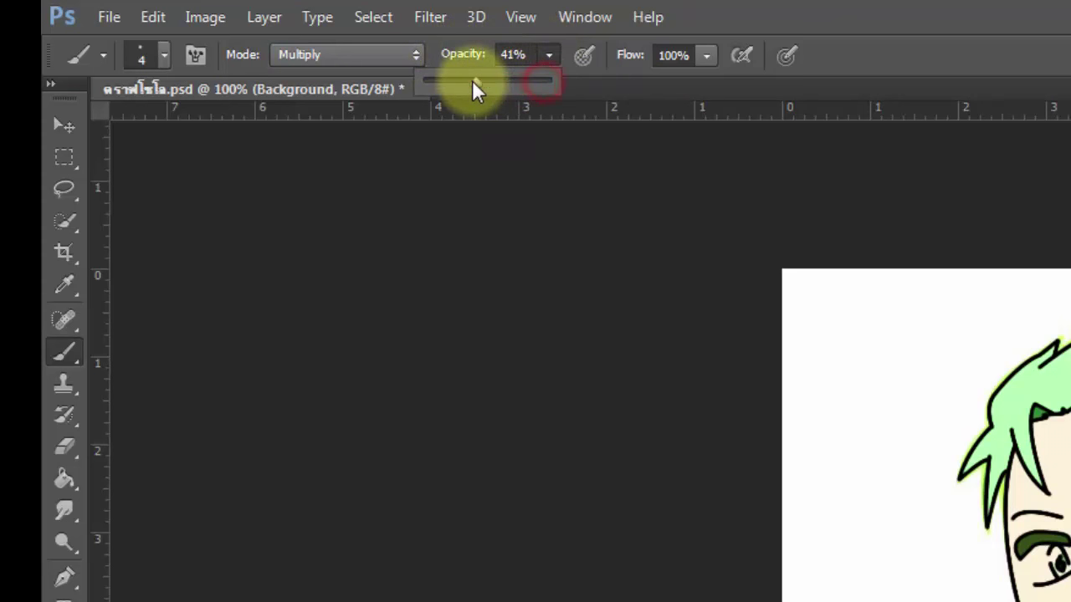
pyautogui.moveTo(472, 81); pyautogui.dragTo(478, 82)
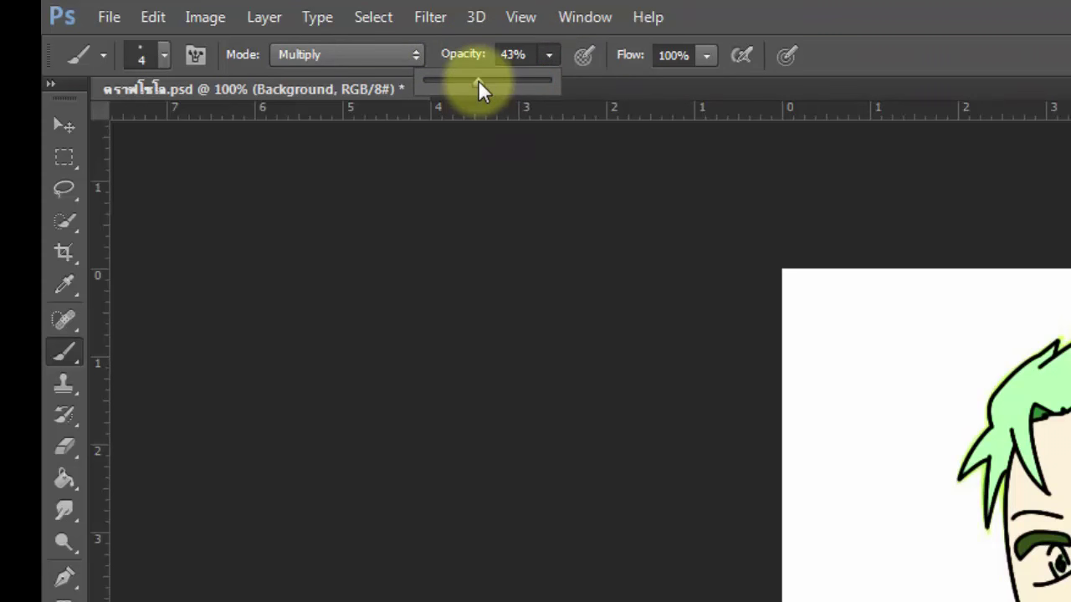
pyautogui.click(704, 56)
pyautogui.moveTo(699, 81); pyautogui.dragTo(642, 94)
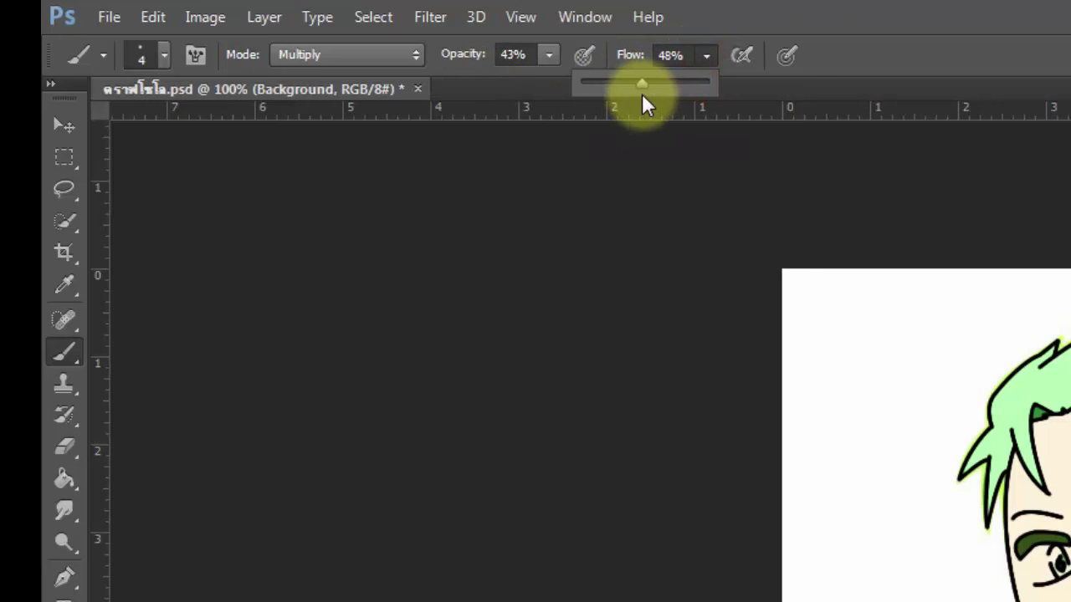
pyautogui.click(923, 25)
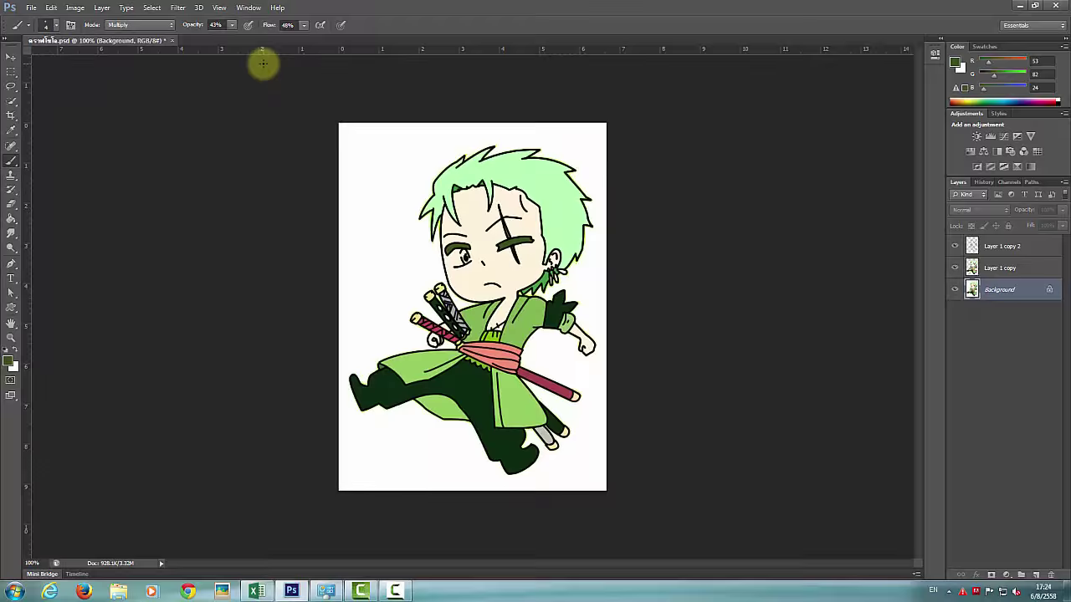
# - Hide Layer 1 copy and sample the shaded green from the Background's robe
pyautogui.scroll(2, 511, 311)
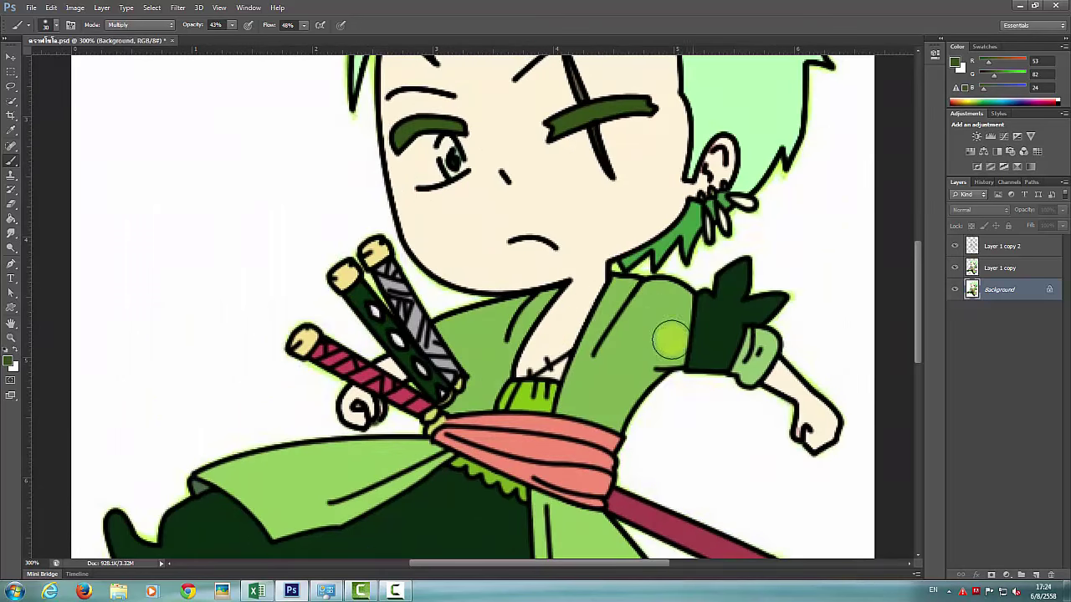
pyautogui.scroll(-1, 664, 334)
pyautogui.click(954, 269)
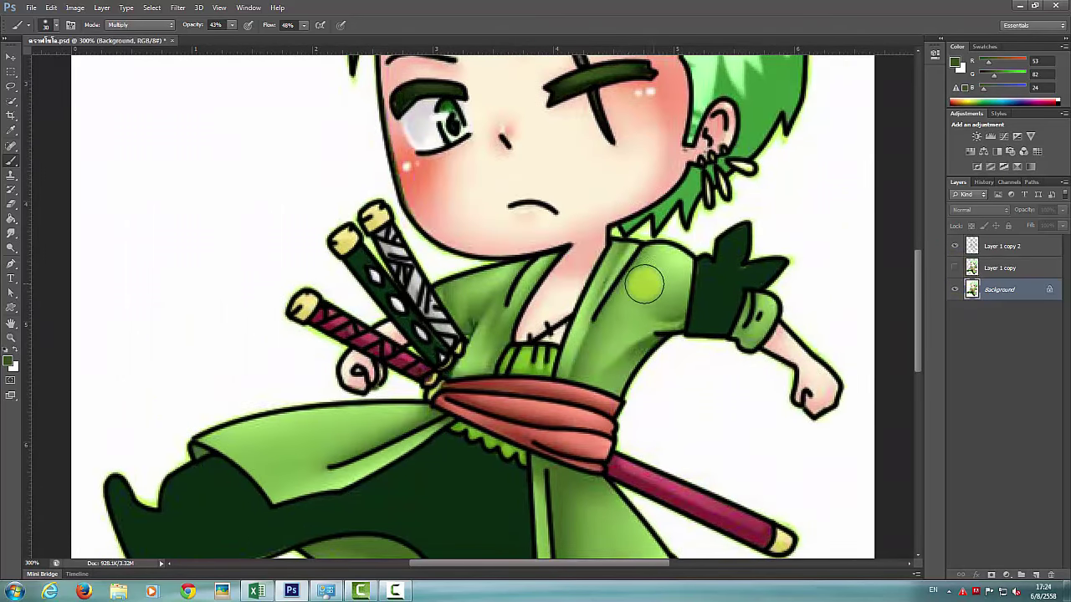
pyautogui.scroll(-2, 633, 327)
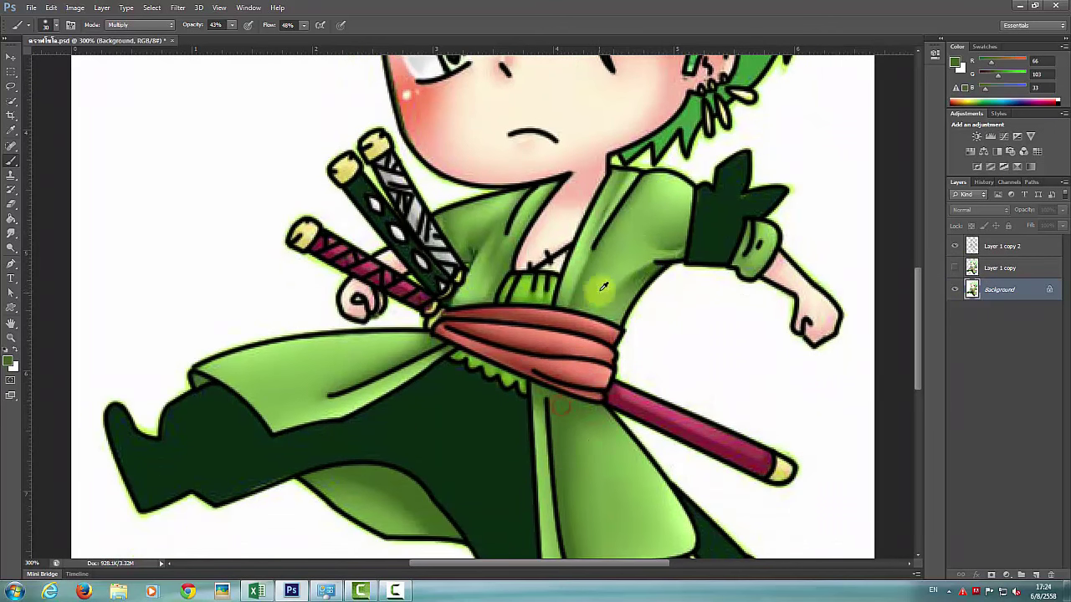
pyautogui.scroll(2, 506, 284)
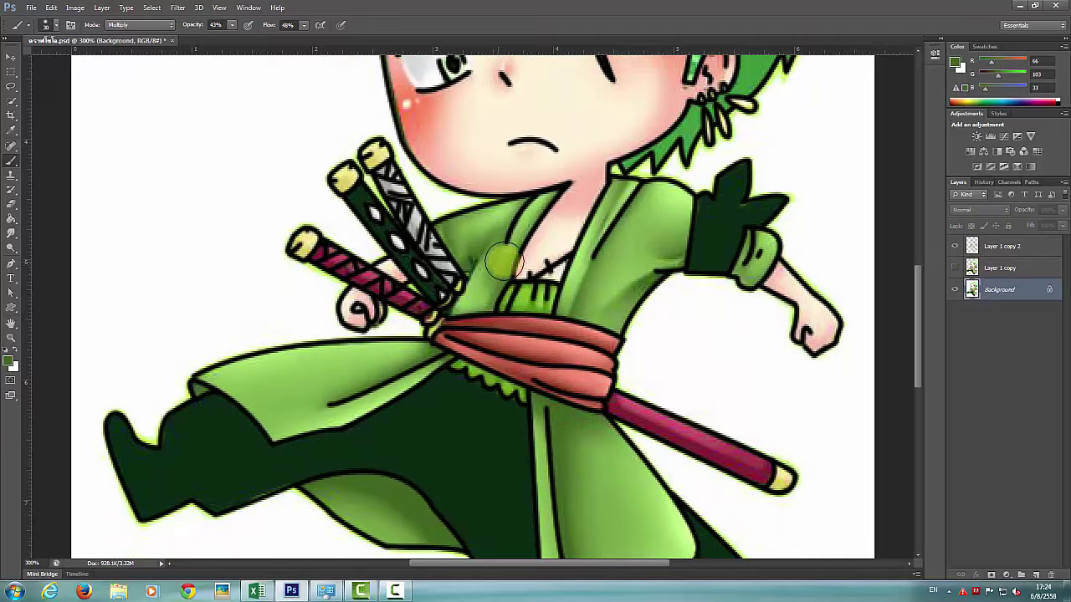
pyautogui.keyDown('alt'); pyautogui.click(506, 297); pyautogui.keyUp('alt')
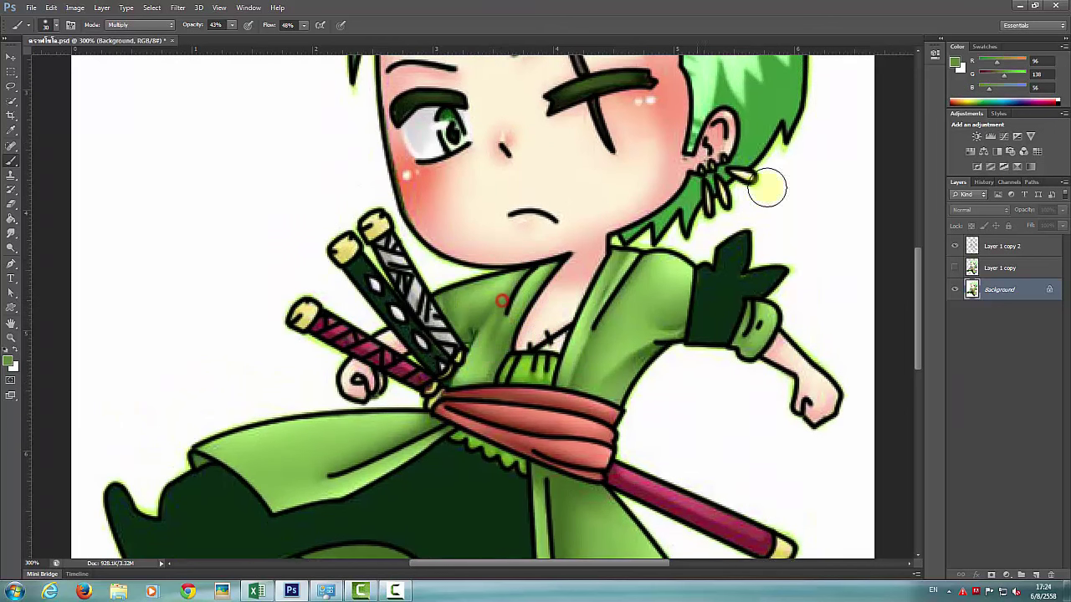
# - Show Layer 1 copy again and shade the robe's collar folds on it with a 15 px brush
pyautogui.click(954, 270)
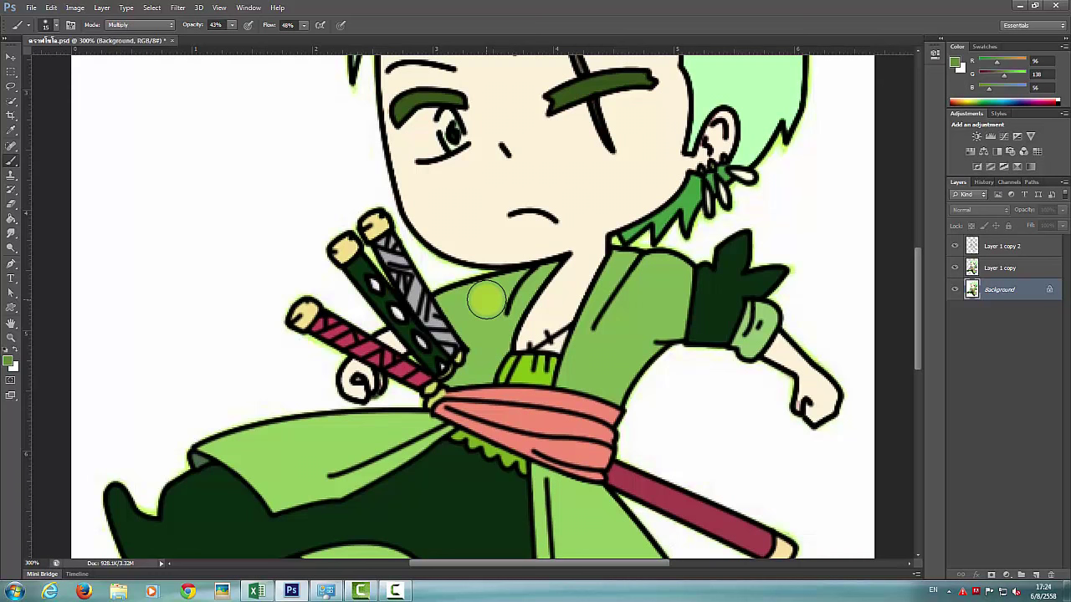
pyautogui.press('[')
pyautogui.press('[')
pyautogui.press('[')
pyautogui.press('[')
pyautogui.moveTo(528, 279); pyautogui.dragTo(500, 318)
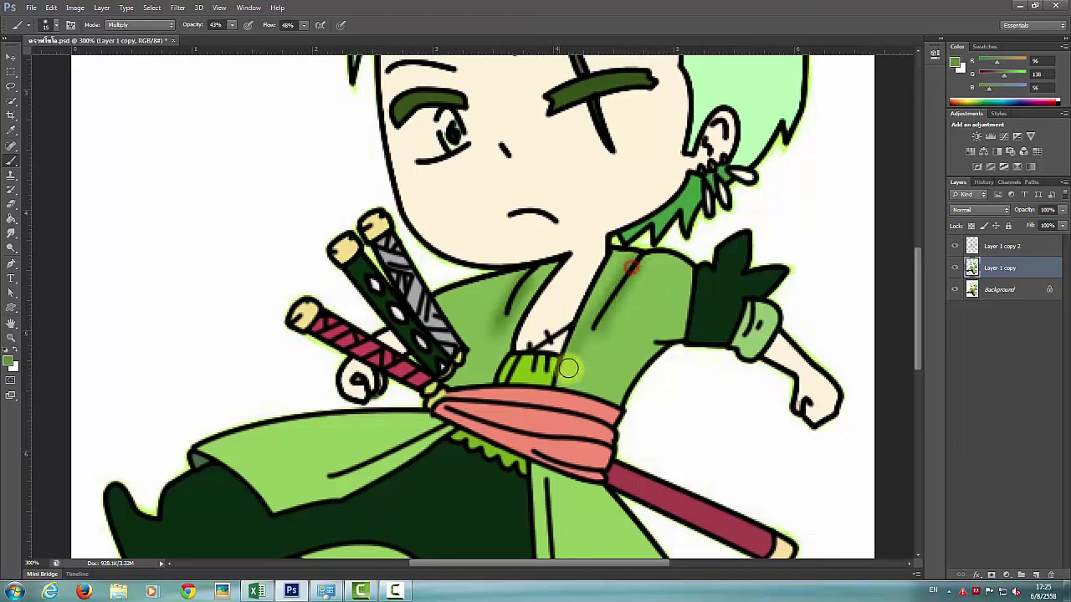
# - Shade the robe's front panel below the sash with a 40 px brush, from the waist down to the hem
pyautogui.hotkey('ctrl', '-')
pyautogui.scroll(-2, 621, 390)
pyautogui.click(954, 267)
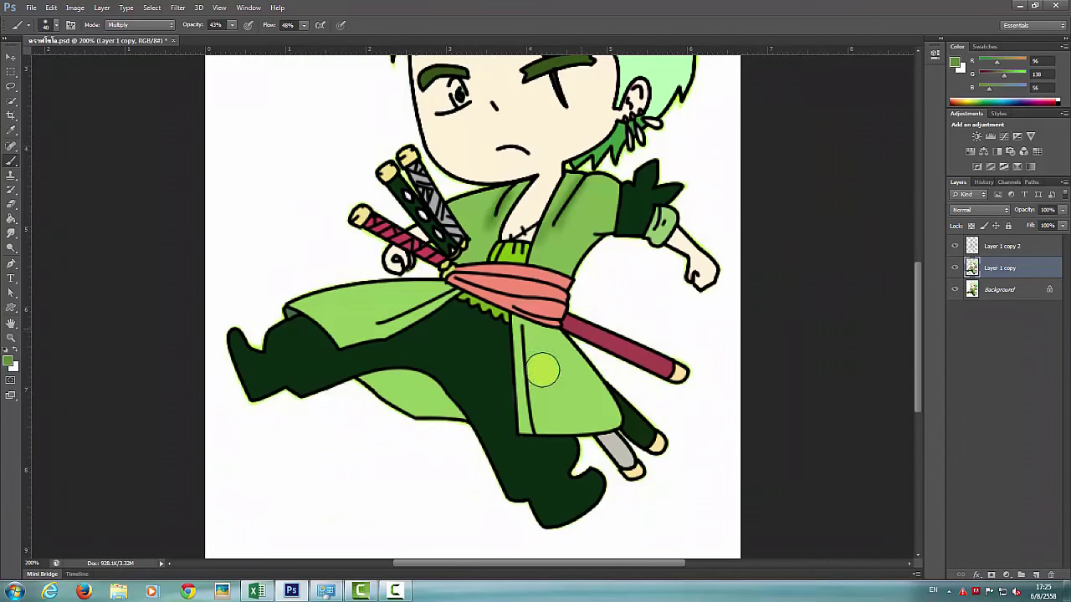
pyautogui.click(551, 345)
pyautogui.click(537, 337)
pyautogui.click(526, 338)
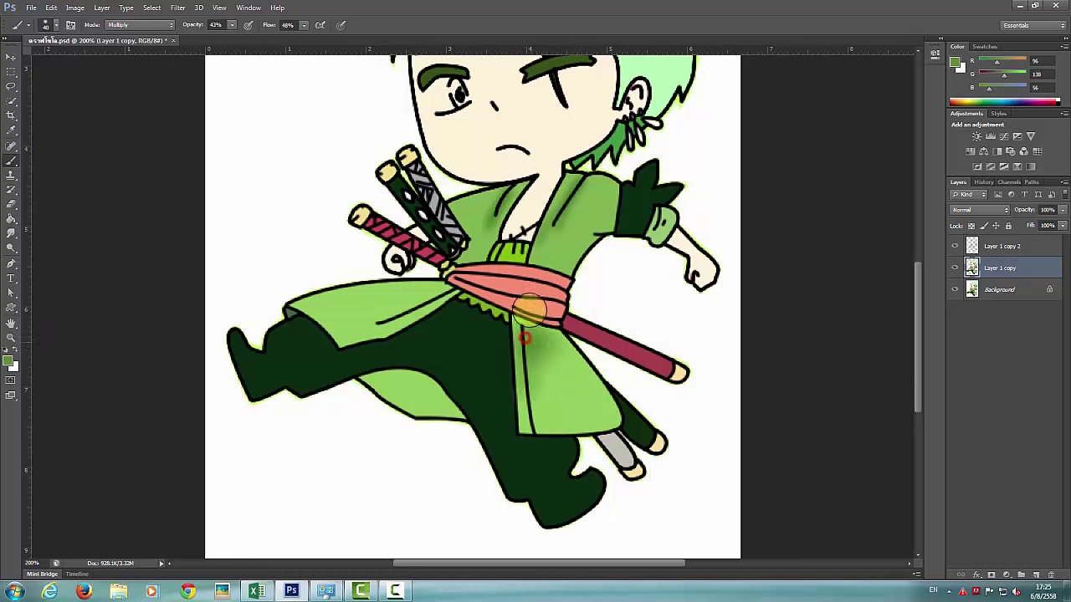
pyautogui.moveTo(529, 311)
pyautogui.mouseDown()
pyautogui.moveTo(529, 407)
pyautogui.moveTo(531, 366)
pyautogui.moveTo(537, 419)
pyautogui.moveTo(603, 418)
pyautogui.moveTo(545, 422)
pyautogui.moveTo(595, 414)
pyautogui.mouseUp()
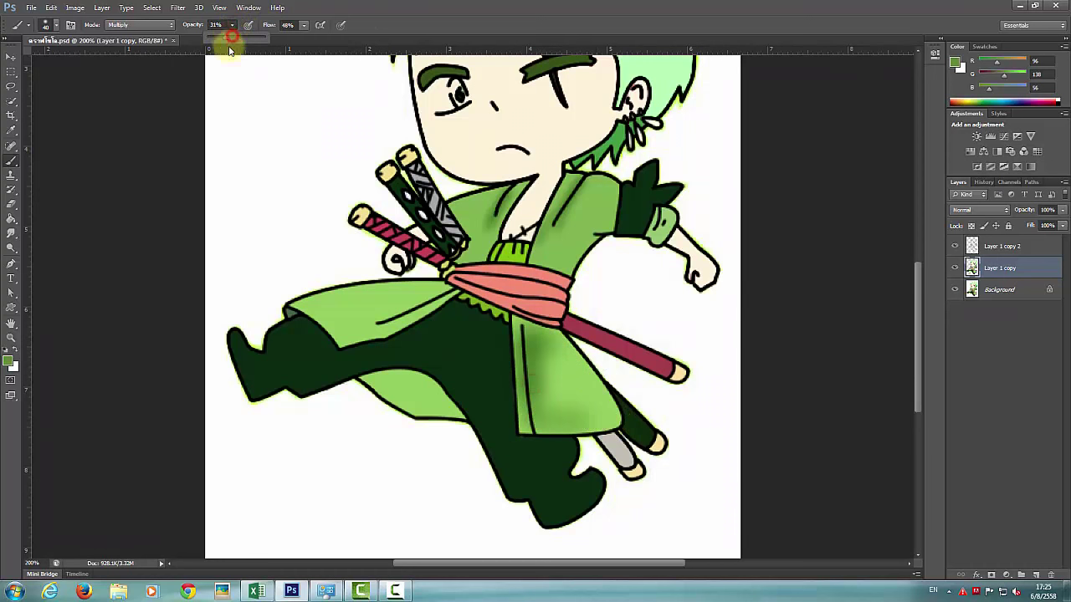
# - Reduce the brush opacity to 31% and deepen the shading along the front panel's inner edge and hem
pyautogui.moveTo(521, 346)
pyautogui.mouseDown()
pyautogui.moveTo(537, 418)
pyautogui.moveTo(590, 413)
pyautogui.moveTo(562, 418)
pyautogui.moveTo(527, 404)
pyautogui.mouseUp()
pyautogui.moveTo(518, 321)
pyautogui.mouseDown()
pyautogui.moveTo(622, 345)
pyautogui.moveTo(541, 356)
pyautogui.moveTo(567, 403)
pyautogui.moveTo(610, 385)
pyautogui.moveTo(552, 357)
pyautogui.moveTo(627, 460)
pyautogui.moveTo(527, 412)
pyautogui.moveTo(554, 433)
pyautogui.mouseUp()
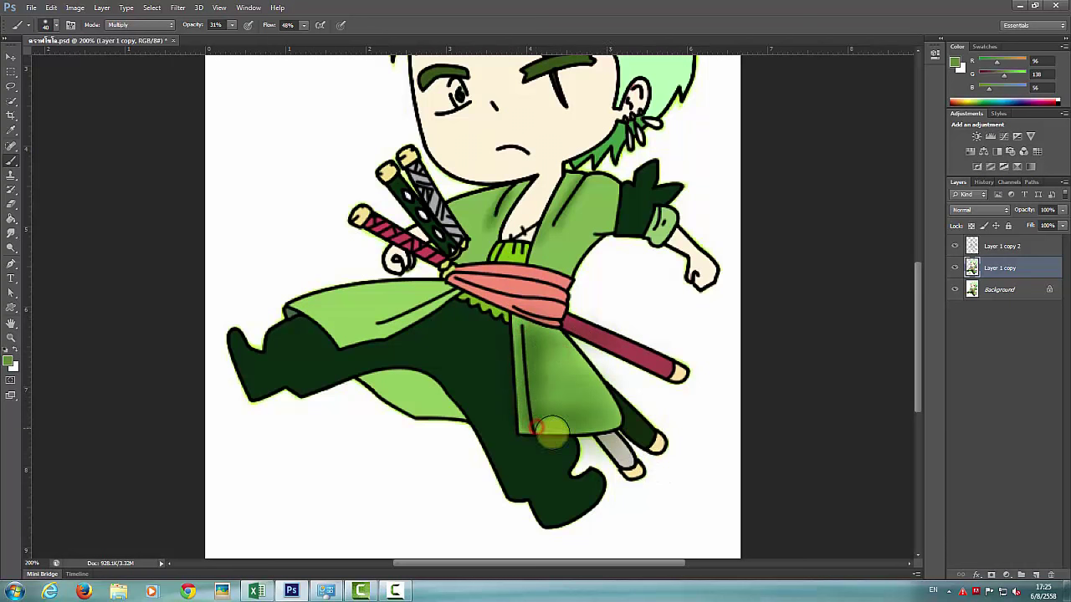
pyautogui.moveTo(527, 393)
pyautogui.mouseDown()
pyautogui.moveTo(527, 445)
pyautogui.moveTo(567, 444)
pyautogui.mouseUp()
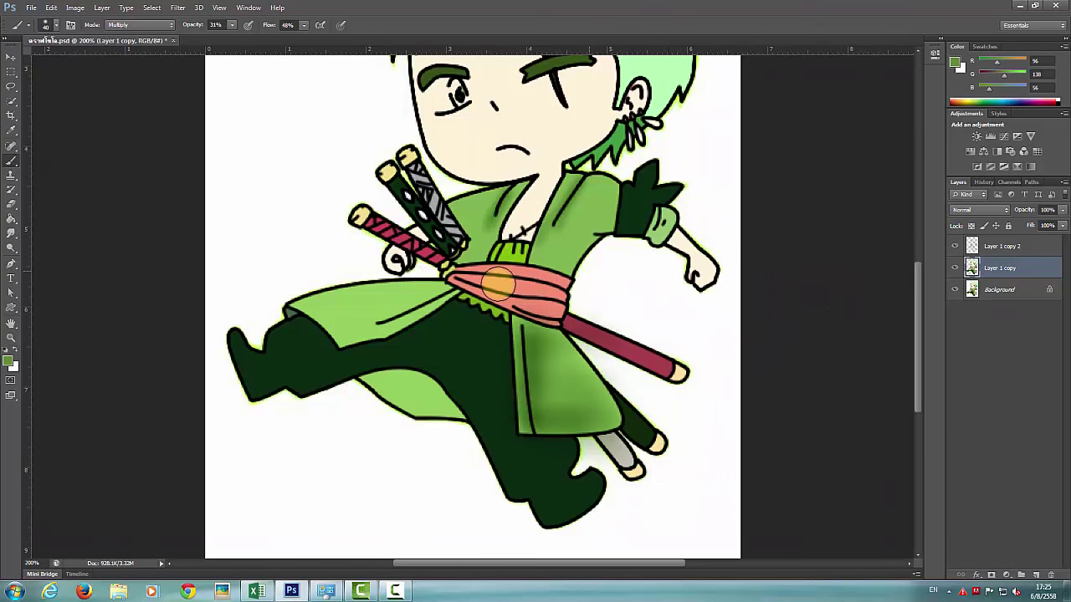
# - Compare the shading with the Background, and shade along the crease of the robe flap over the raised leg with a 10 px brush
pyautogui.click(955, 269)
pyautogui.click(955, 270)
pyautogui.click(955, 271)
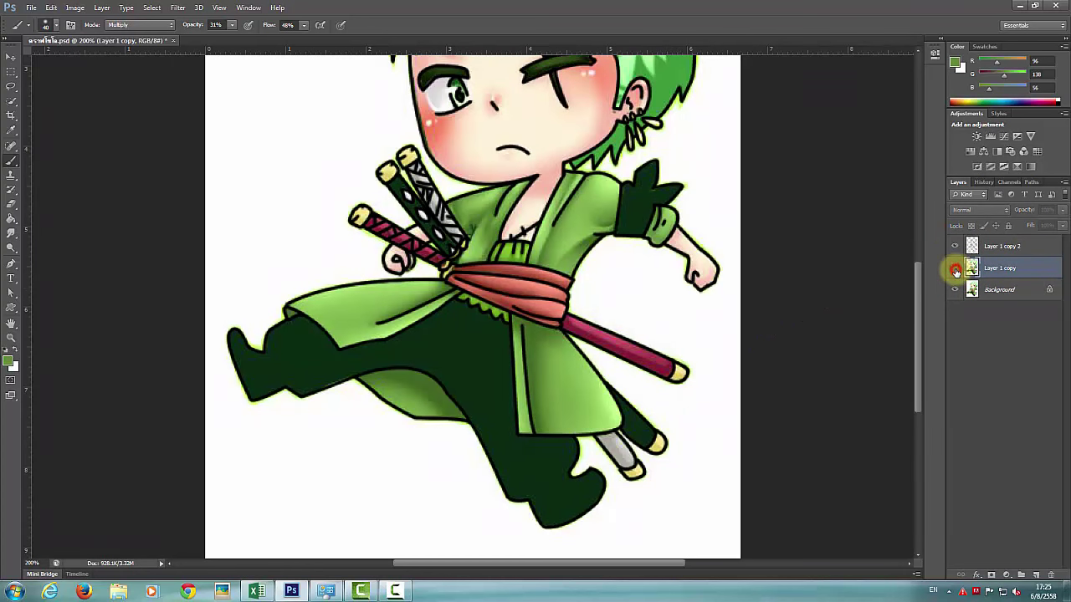
pyautogui.click(955, 270)
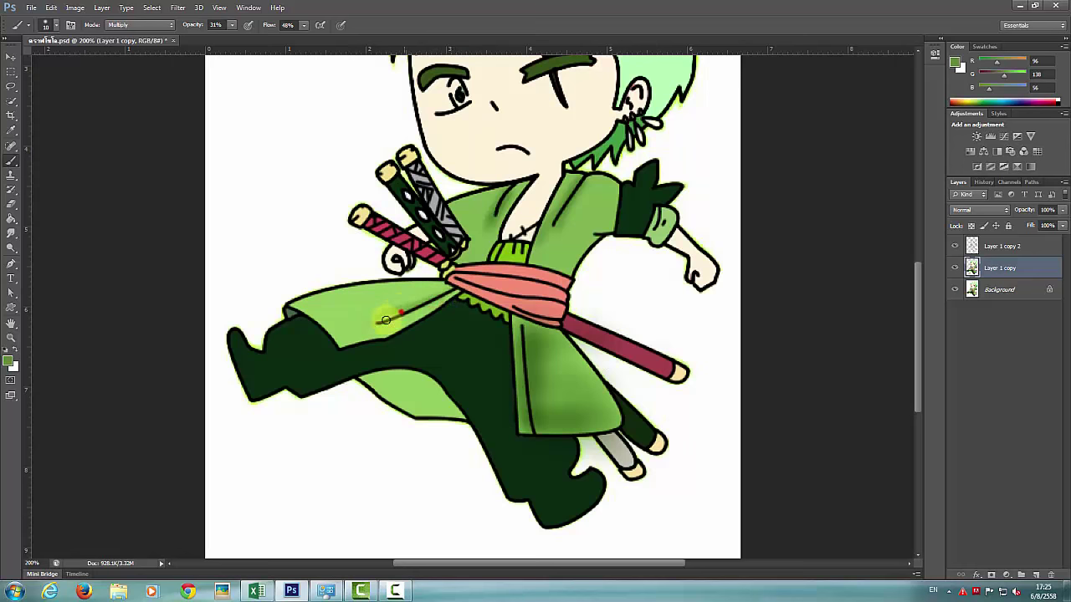
pyautogui.moveTo(386, 321)
pyautogui.mouseDown()
pyautogui.moveTo(419, 315)
pyautogui.moveTo(359, 323)
pyautogui.mouseUp()
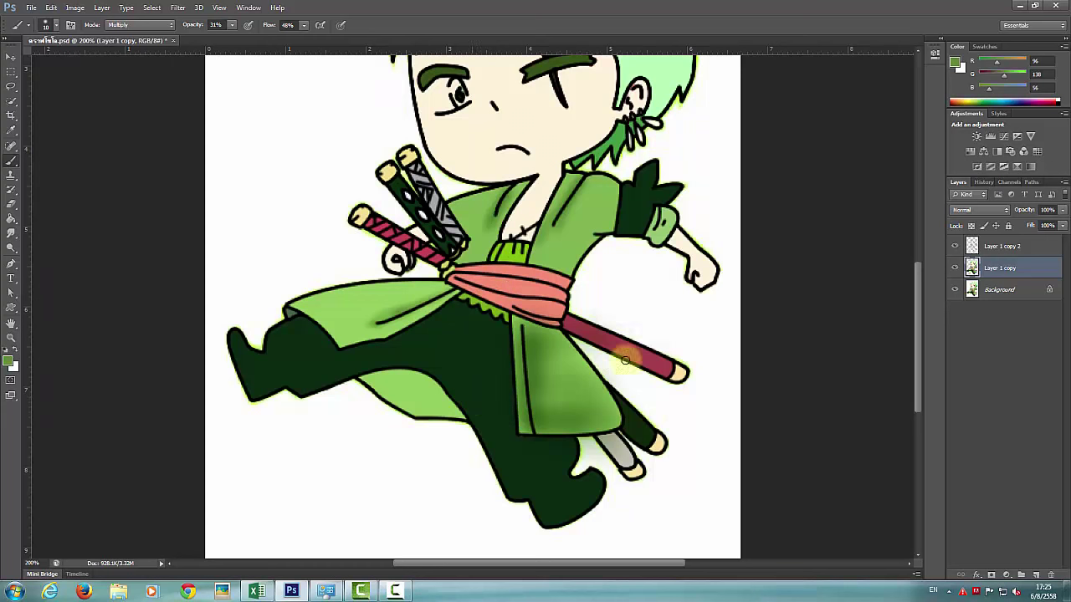
# - Check the Background reference and shade the piece of robe hanging beneath the raised leg with a 30 px brush
pyautogui.click(954, 267)
pyautogui.click(955, 268)
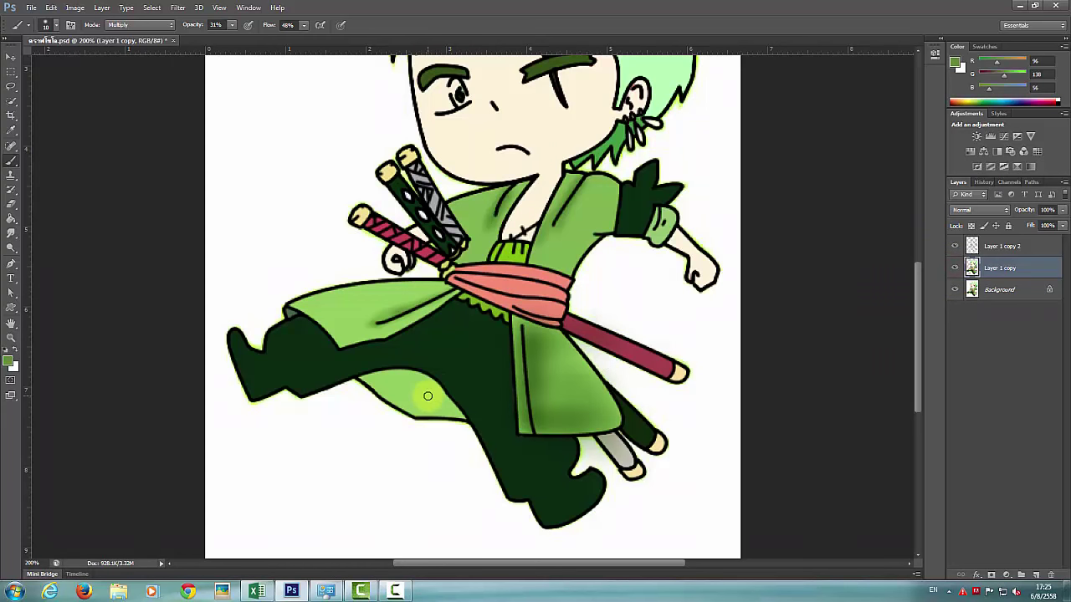
pyautogui.moveTo(447, 397); pyautogui.dragTo(372, 386)
# - Sample the salmon blush colour from the Background's face and paint blush on the cheek below the open eye
pyautogui.scroll(3, 478, 346)
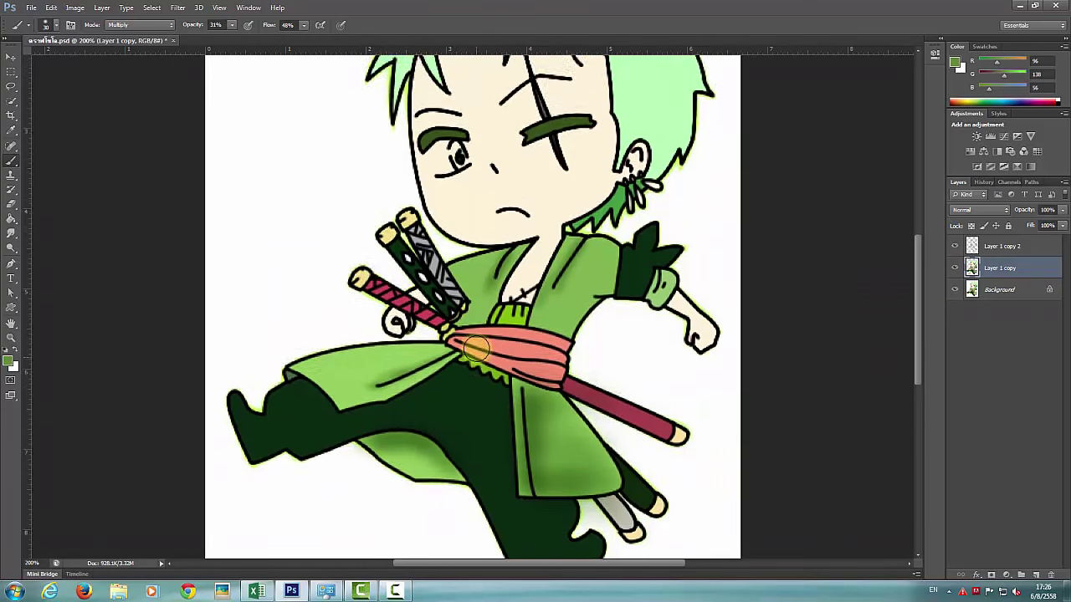
pyautogui.click(955, 268)
pyautogui.keyDown('alt'); pyautogui.click(442, 324); pyautogui.keyUp('alt')
pyautogui.click(955, 268)
pyautogui.moveTo(431, 319)
pyautogui.mouseDown()
pyautogui.moveTo(499, 356)
pyautogui.moveTo(501, 342)
pyautogui.mouseUp()
# - Compare the face with the Background and shade the temple, jaw and neck on the scarred side in salmon
pyautogui.click(954, 267)
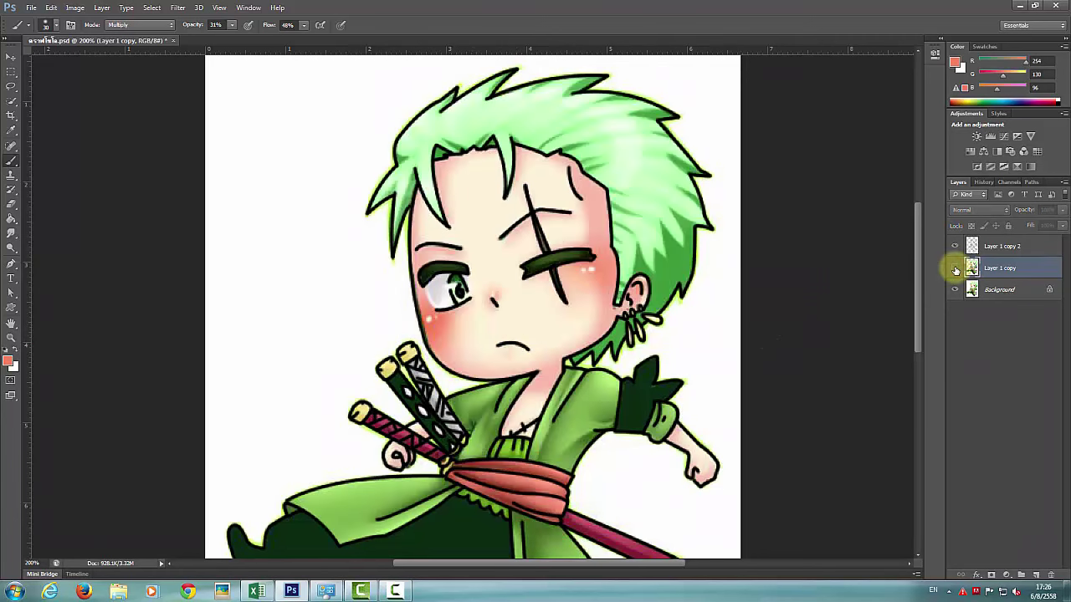
pyautogui.click(954, 267)
pyautogui.click(955, 268)
pyautogui.click(954, 268)
pyautogui.moveTo(586, 171)
pyautogui.mouseDown()
pyautogui.moveTo(593, 210)
pyautogui.moveTo(577, 331)
pyautogui.moveTo(533, 418)
pyautogui.mouseUp()
# - Check the Background again and shade the forehead beneath the hairline and beside the front hair locks in salmon
pyautogui.click(955, 268)
pyautogui.click(954, 267)
pyautogui.click(954, 268)
pyautogui.click(954, 268)
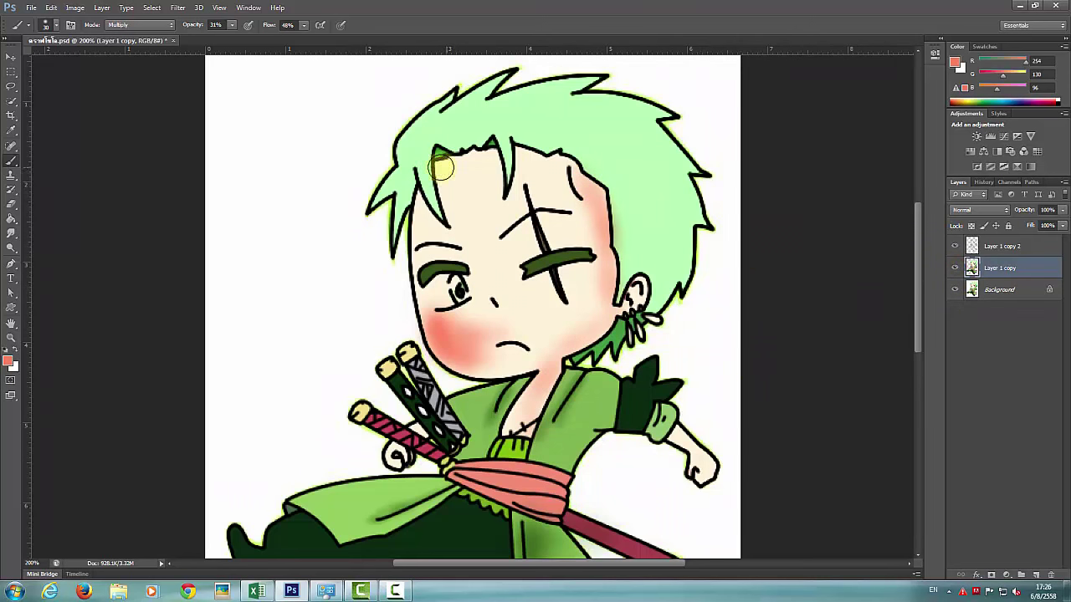
pyautogui.moveTo(443, 167); pyautogui.dragTo(554, 172)
pyautogui.moveTo(422, 205); pyautogui.dragTo(424, 232)
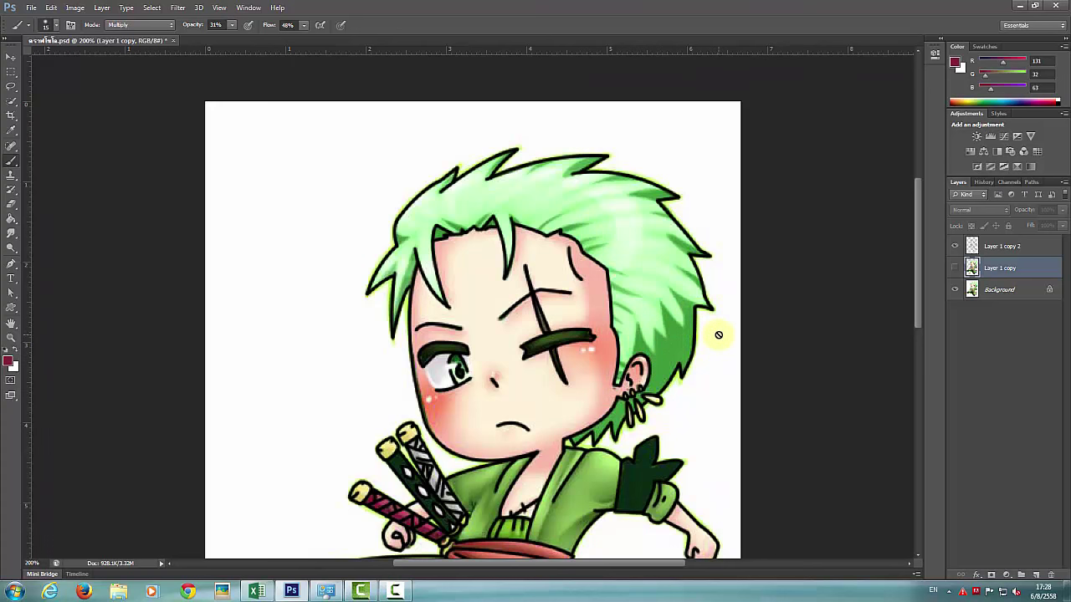
# - Trace the large jagged hair shadow behind the ear, as shown on the Background, with a closed Pen tool path
pyautogui.hotkey('ctrl', '+')
pyautogui.hotkey('ctrl', '+')
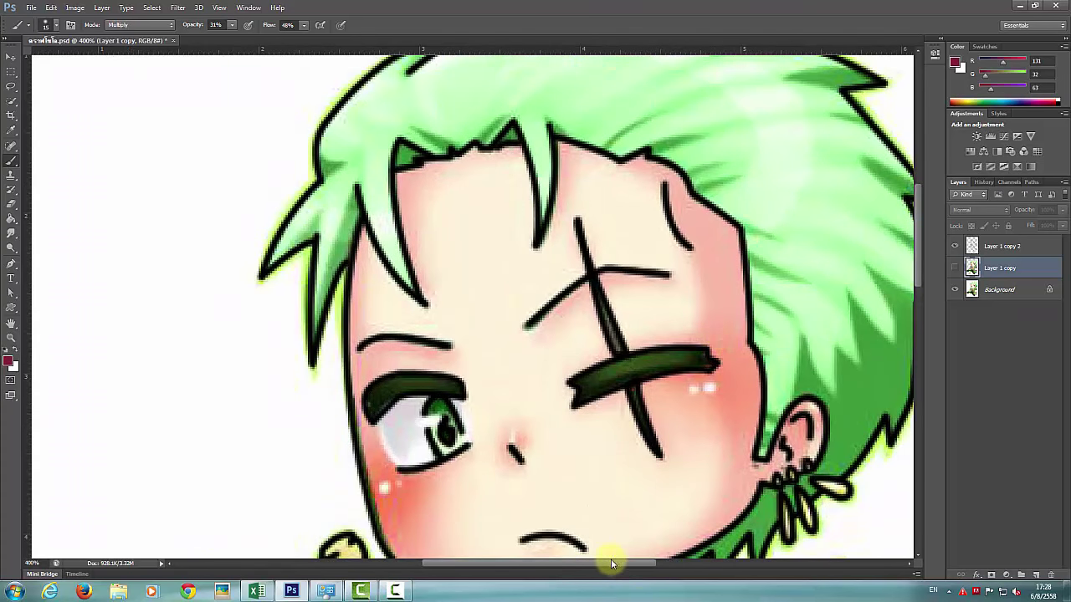
pyautogui.moveTo(611, 563); pyautogui.dragTo(689, 561)
pyautogui.scroll(-2, 594, 373)
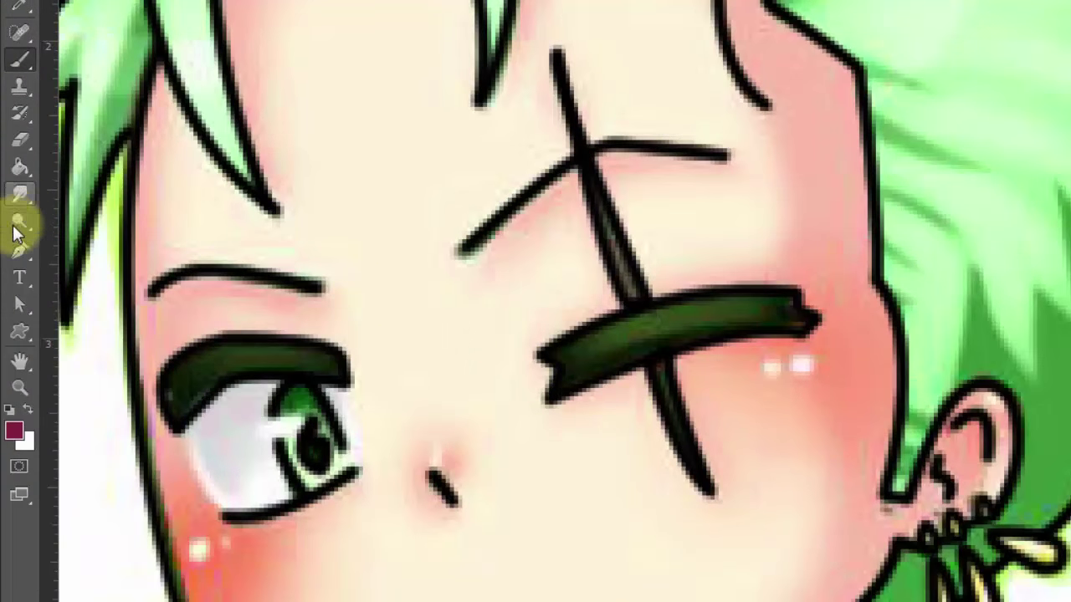
pyautogui.click(19, 254)
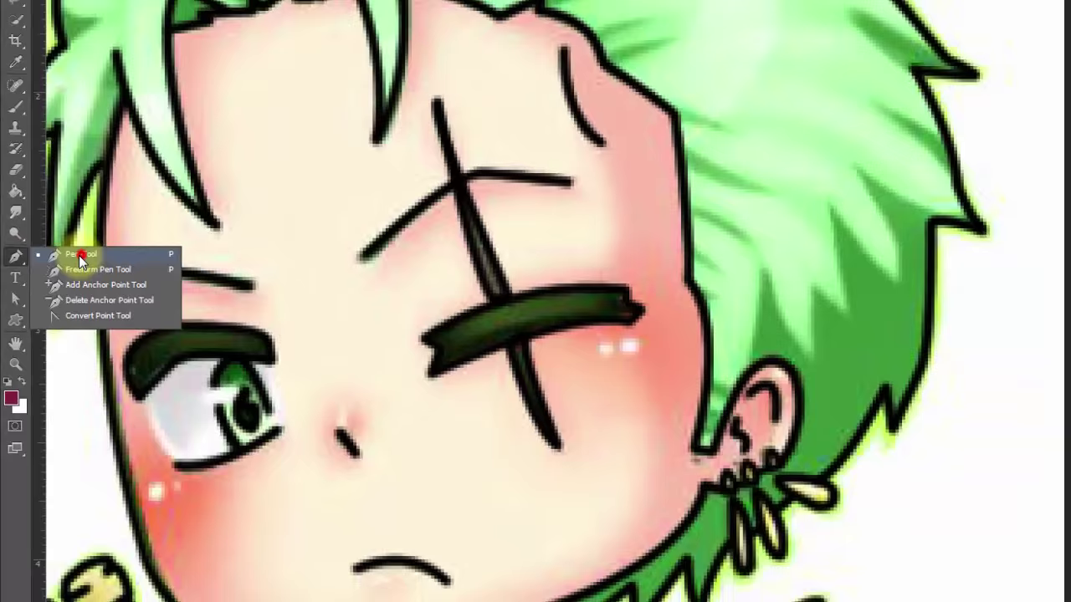
pyautogui.click(104, 247)
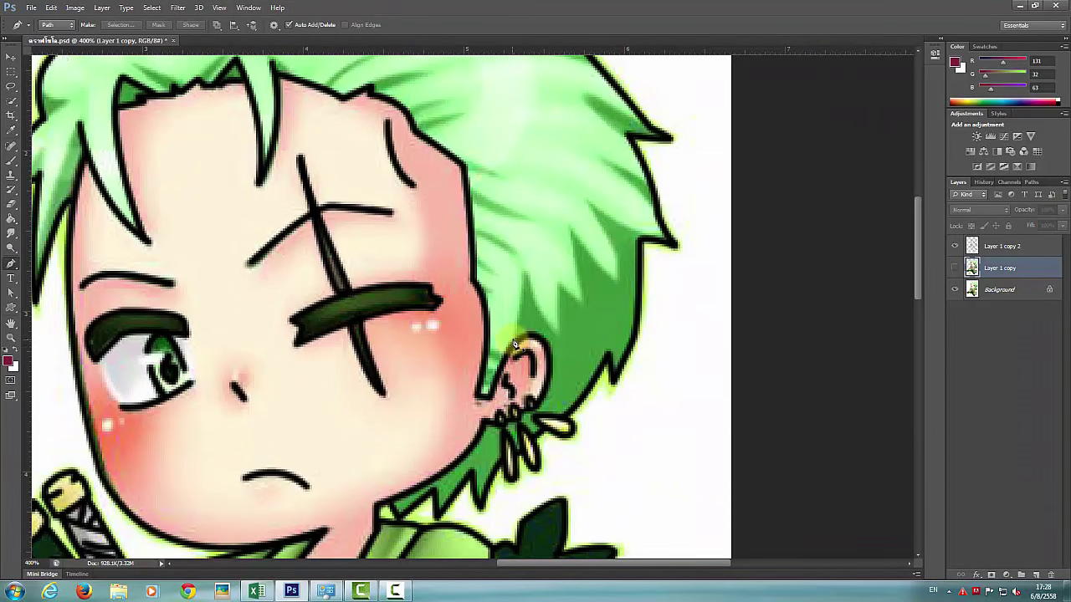
pyautogui.click(514, 337)
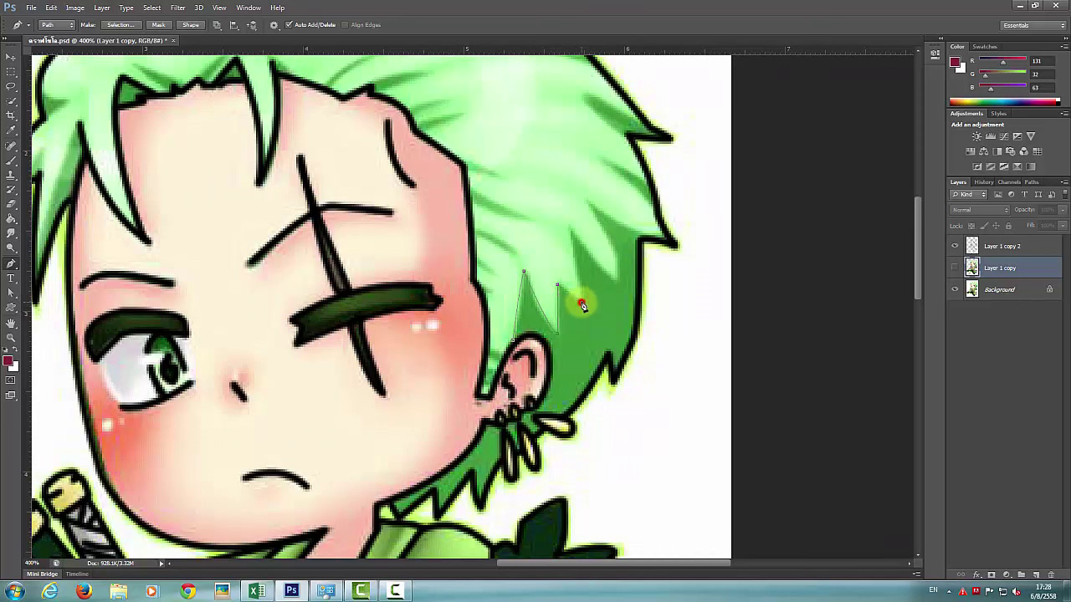
pyautogui.click(571, 228)
pyautogui.click(586, 201)
pyautogui.click(614, 254)
pyautogui.click(630, 228)
pyautogui.click(635, 252)
pyautogui.click(533, 416)
pyautogui.click(542, 429)
pyautogui.click(533, 436)
pyautogui.click(521, 424)
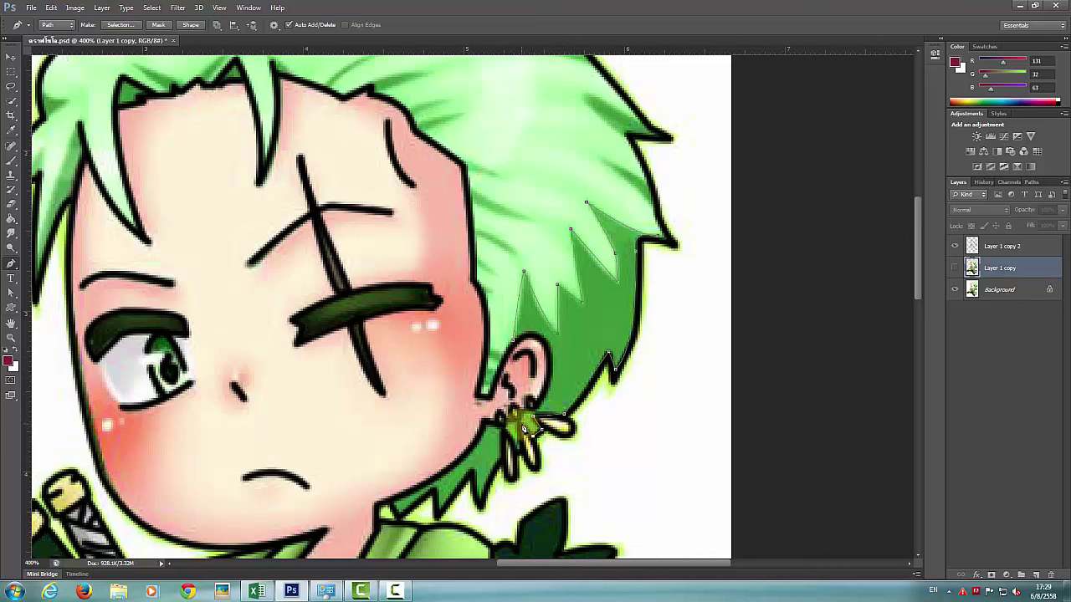
pyautogui.click(531, 409)
pyautogui.click(548, 346)
pyautogui.moveTo(512, 341); pyautogui.dragTo(490, 358)
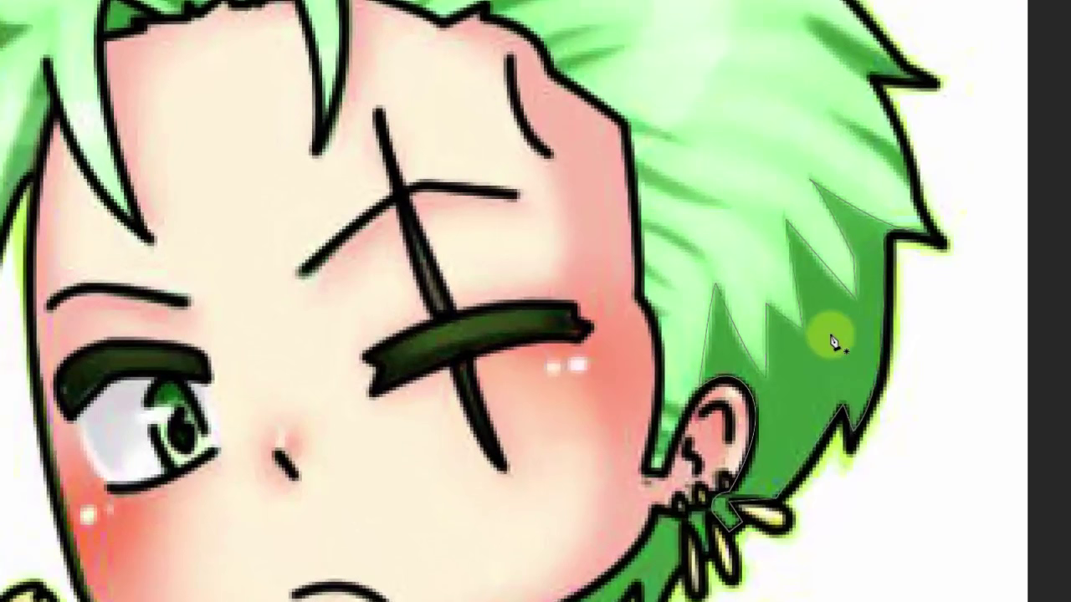
# - Convert the traced hair path into a new anti-aliased selection with a feather radius of 0 pixels
pyautogui.rightClick(773, 330)
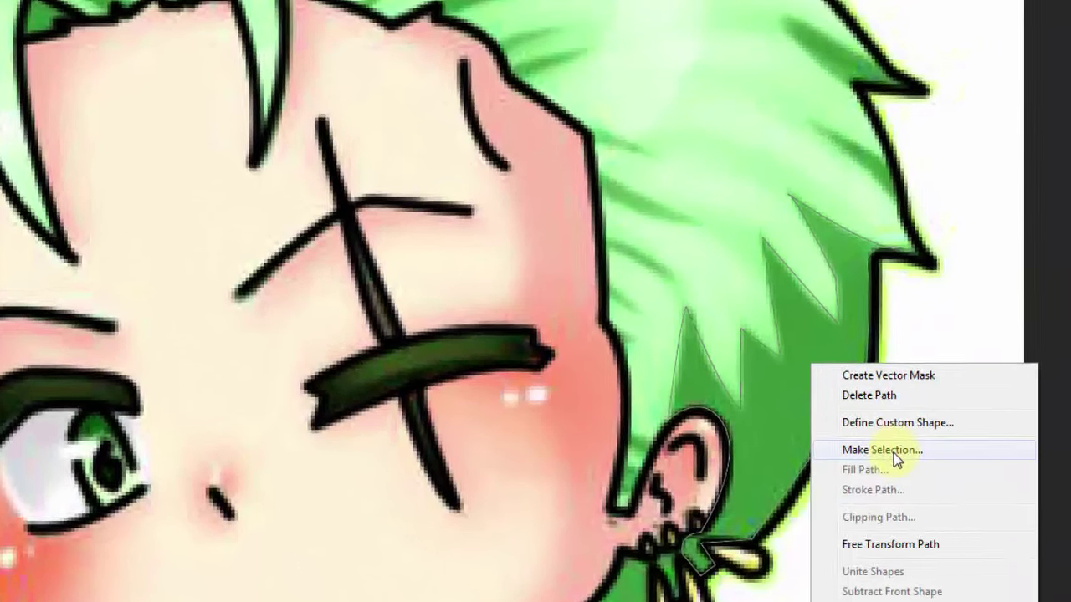
pyautogui.click(908, 416)
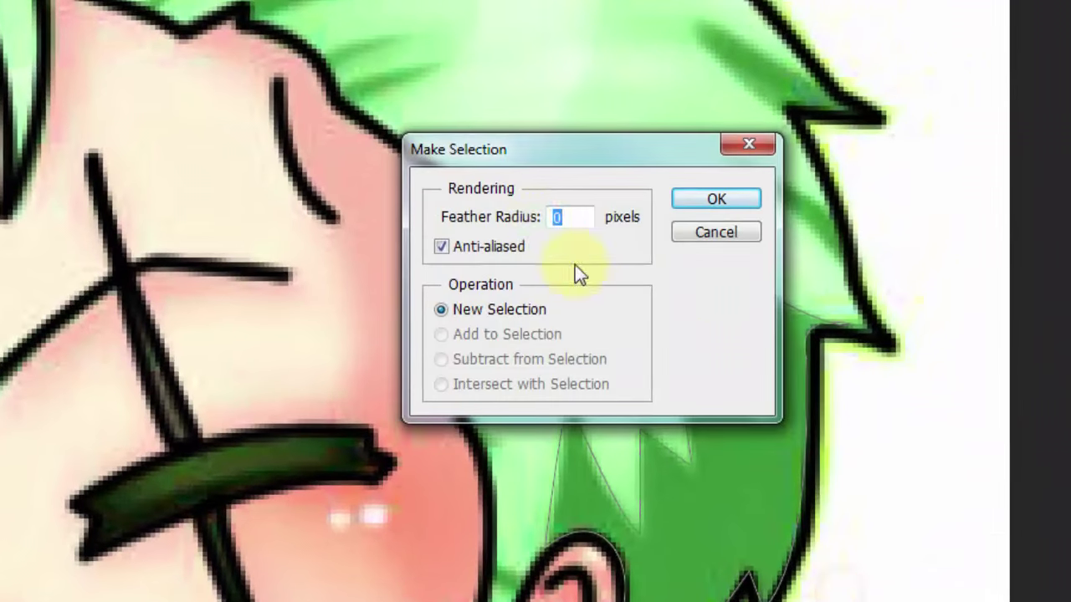
pyautogui.click(571, 217)
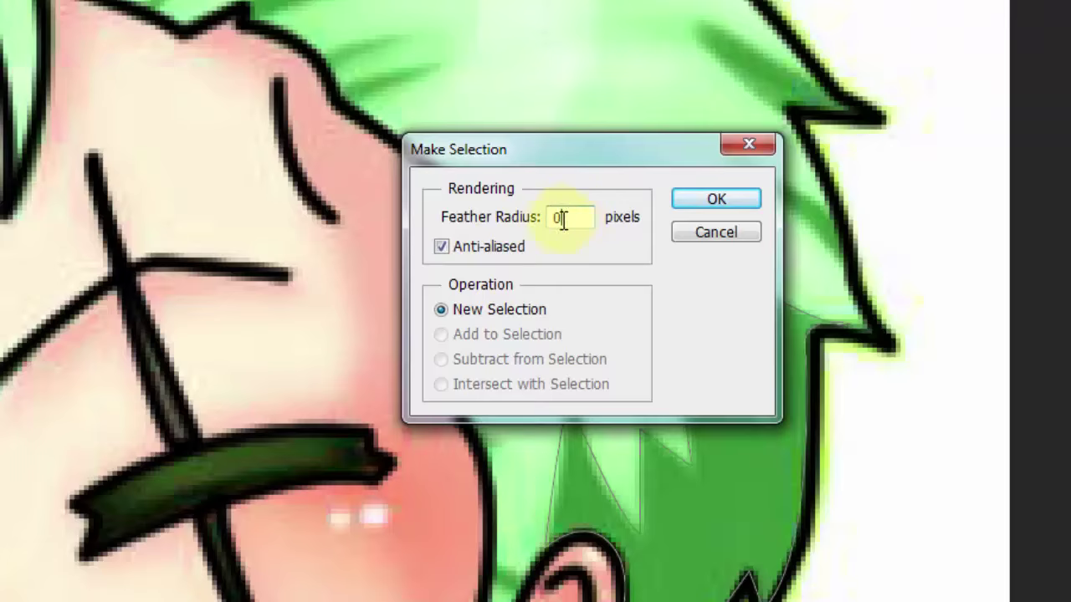
pyautogui.click(741, 199)
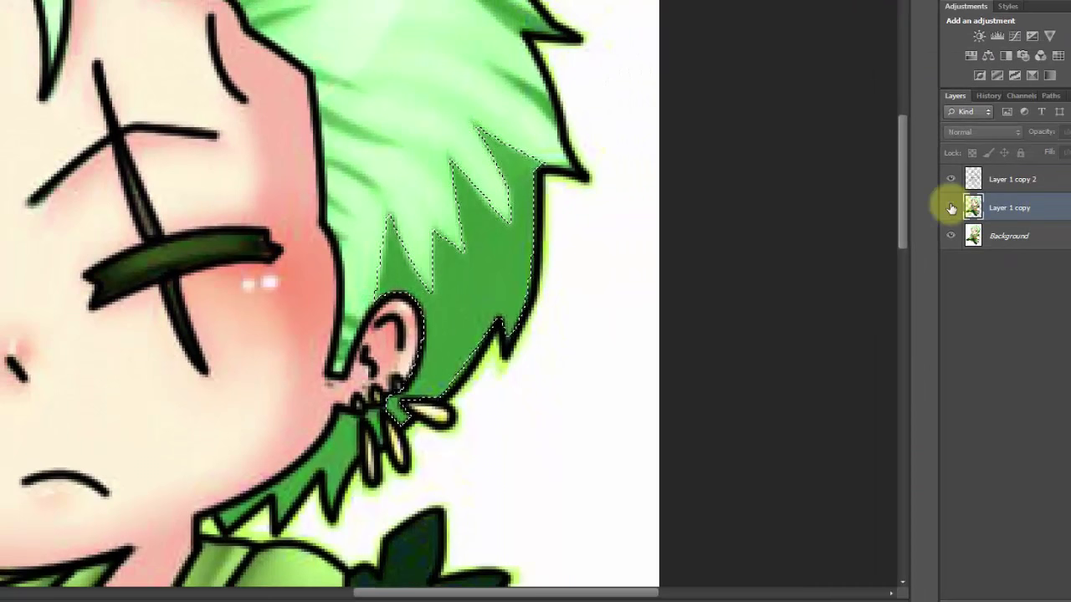
# - Sample the dark green from the Background's hair and fill the selected shadow behind the ear on Layer 1 copy
pyautogui.click(951, 208)
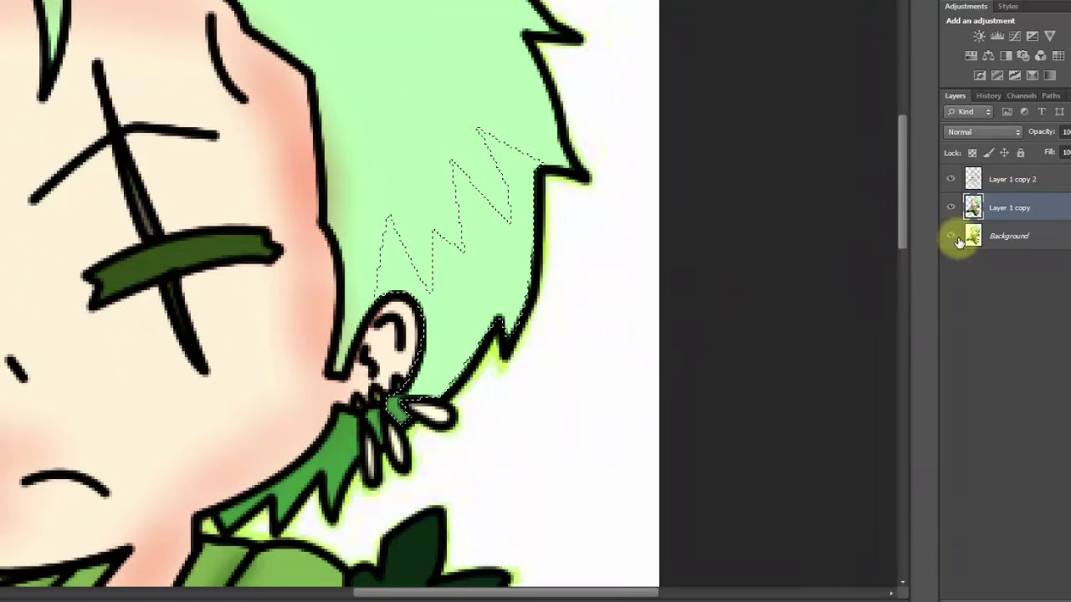
pyautogui.click(951, 209)
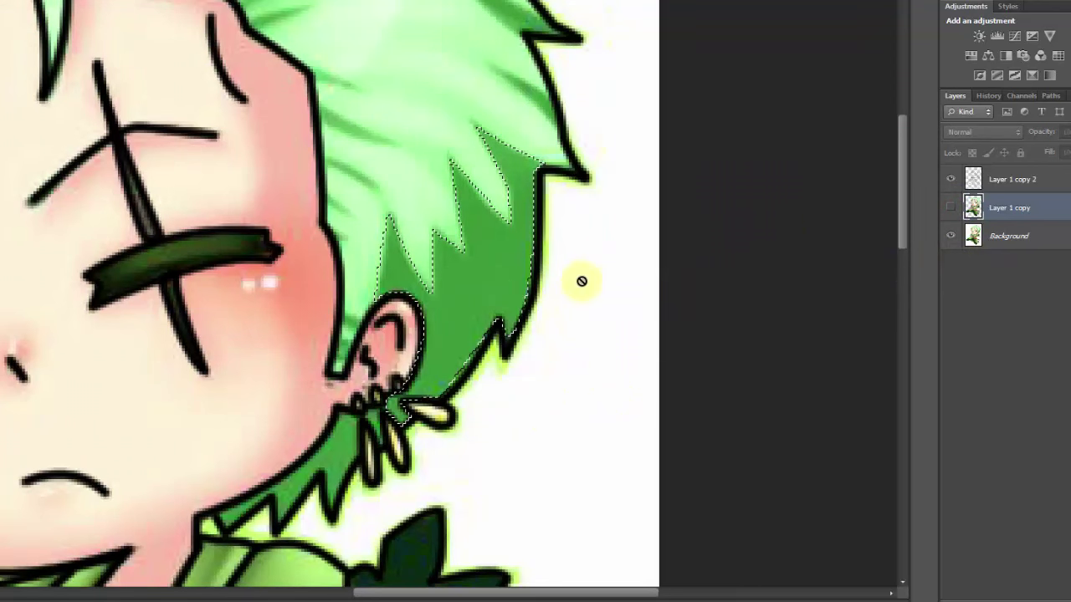
pyautogui.keyDown('alt'); pyautogui.click(485, 258); pyautogui.keyUp('alt')
pyautogui.click(950, 207)
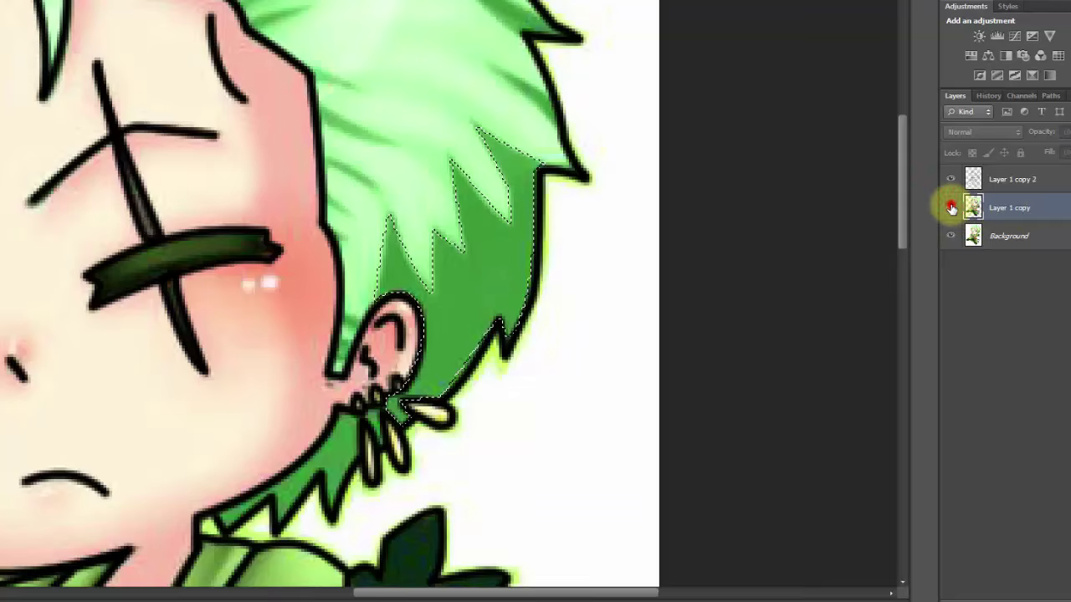
pyautogui.click(482, 255)
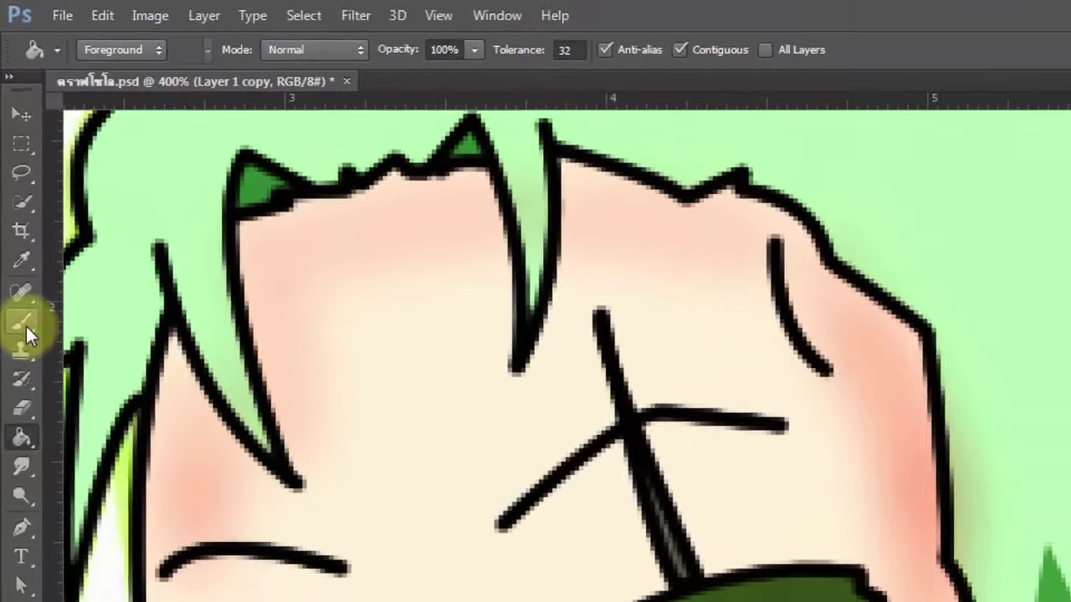
# - Try touching up the hair shadow's lower edge with the brush, set its blend mode to Normal, and undo the test stroke
pyautogui.click(26, 325)
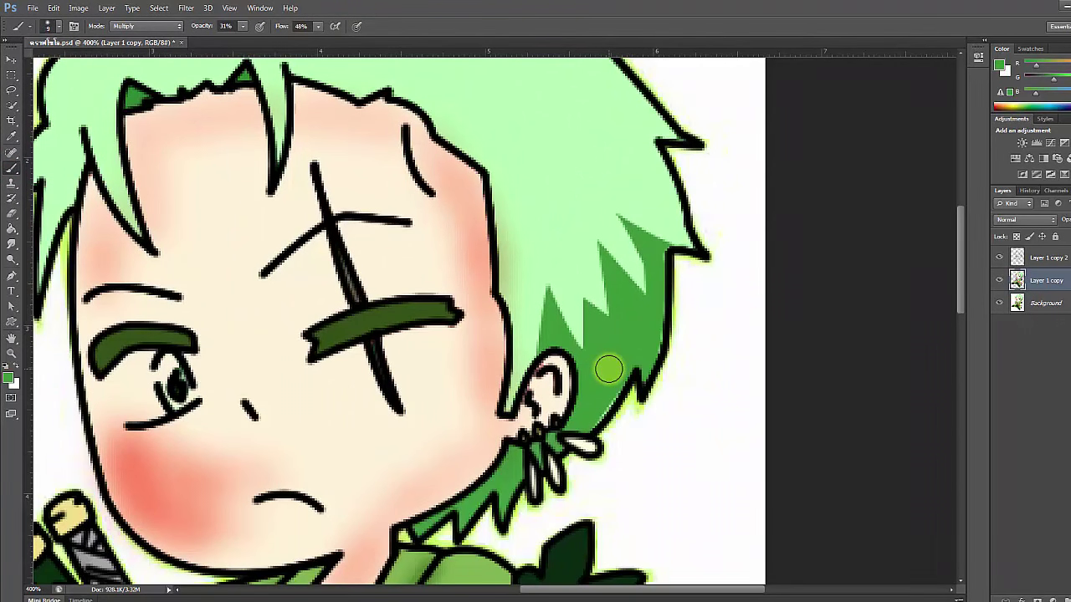
pyautogui.moveTo(609, 369)
pyautogui.mouseDown()
pyautogui.moveTo(610, 394)
pyautogui.moveTo(617, 375)
pyautogui.moveTo(615, 387)
pyautogui.moveTo(588, 409)
pyautogui.moveTo(626, 383)
pyautogui.mouseUp()
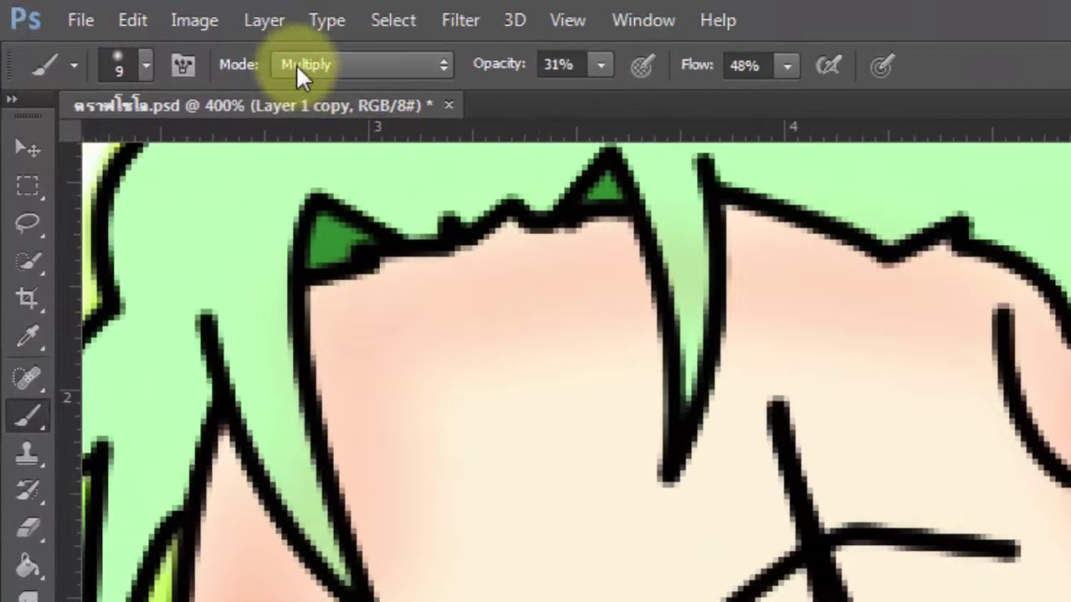
pyautogui.click(301, 64)
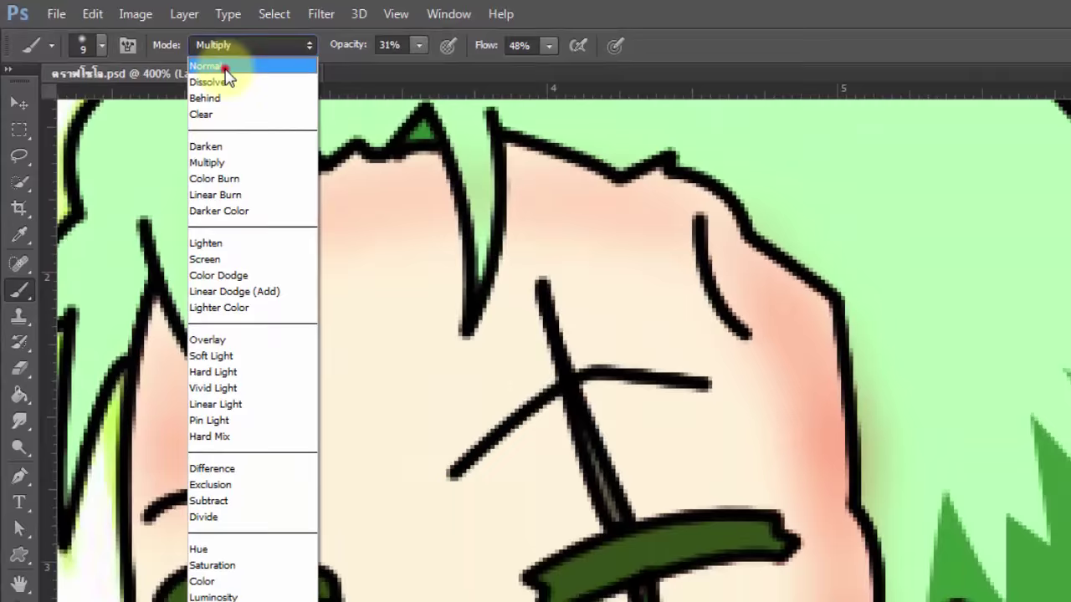
pyautogui.click(311, 95)
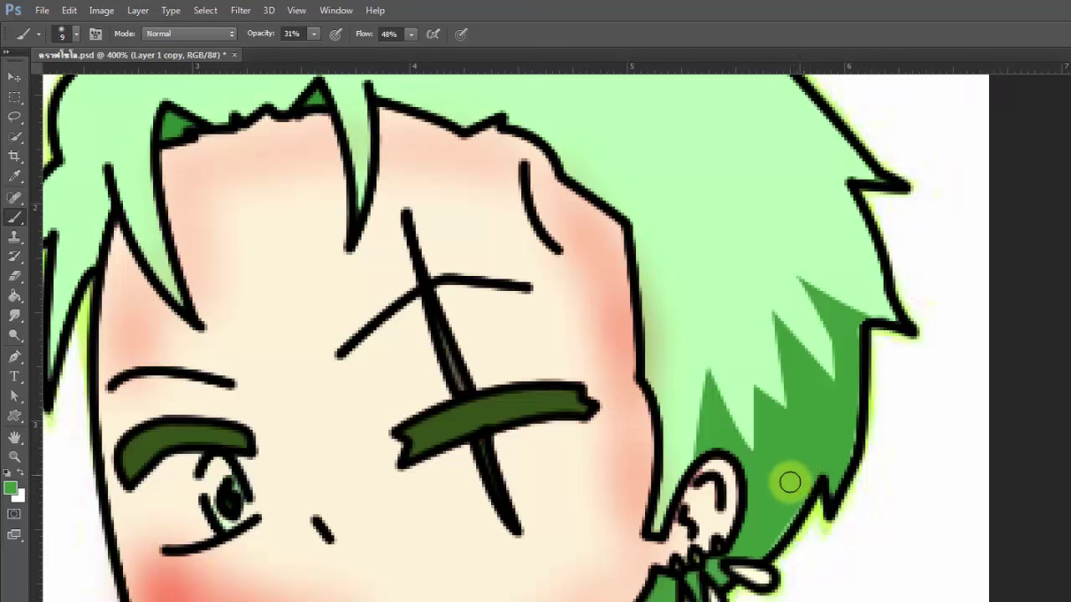
pyautogui.hotkey('ctrl', 'z')
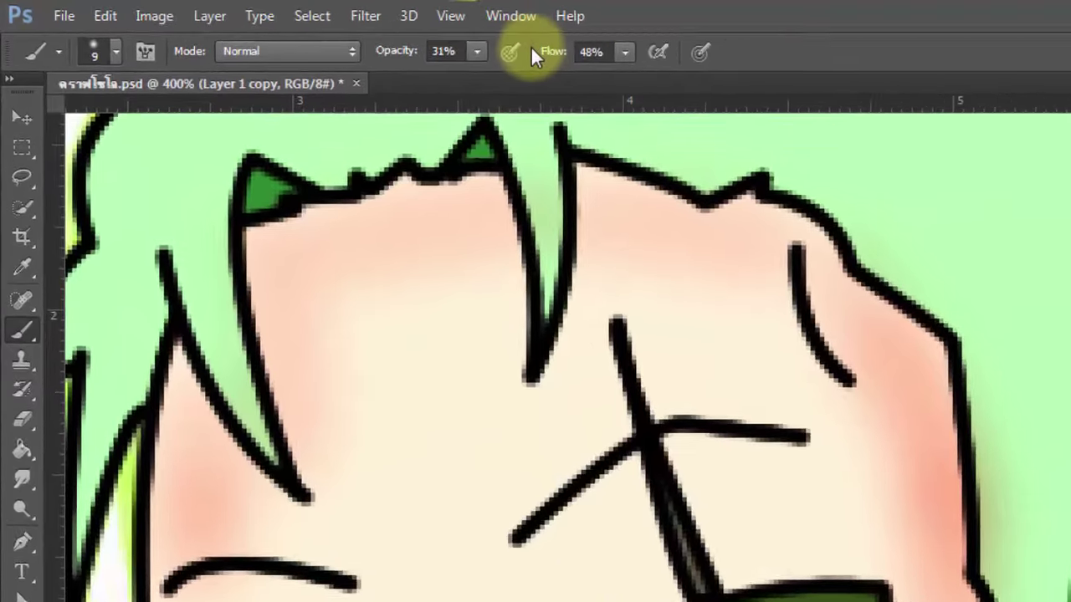
# - Raise the brush opacity and flow to 100% and paint over the gaps along the hair shadow's lower edge in dark green
pyautogui.click(477, 51)
pyautogui.moveTo(475, 73); pyautogui.dragTo(586, 79)
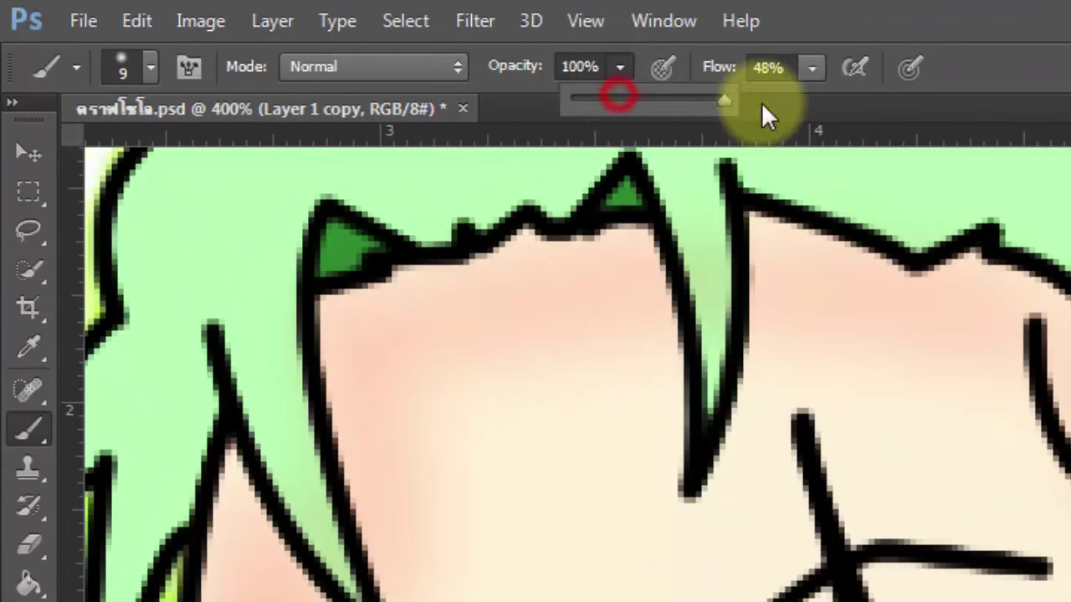
pyautogui.click(812, 67)
pyautogui.moveTo(810, 105); pyautogui.dragTo(892, 102)
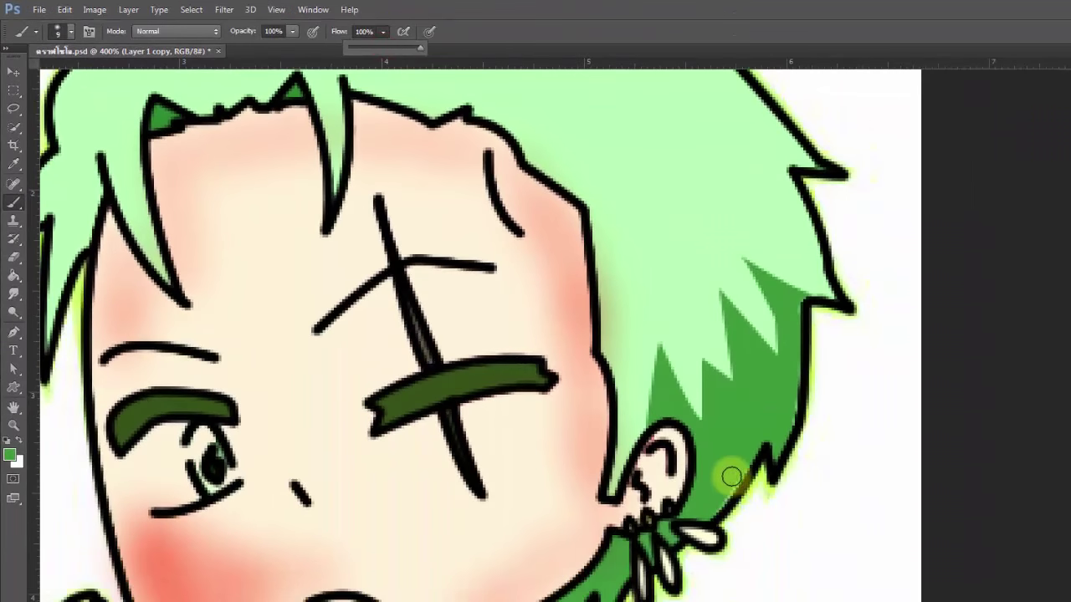
pyautogui.click(735, 457)
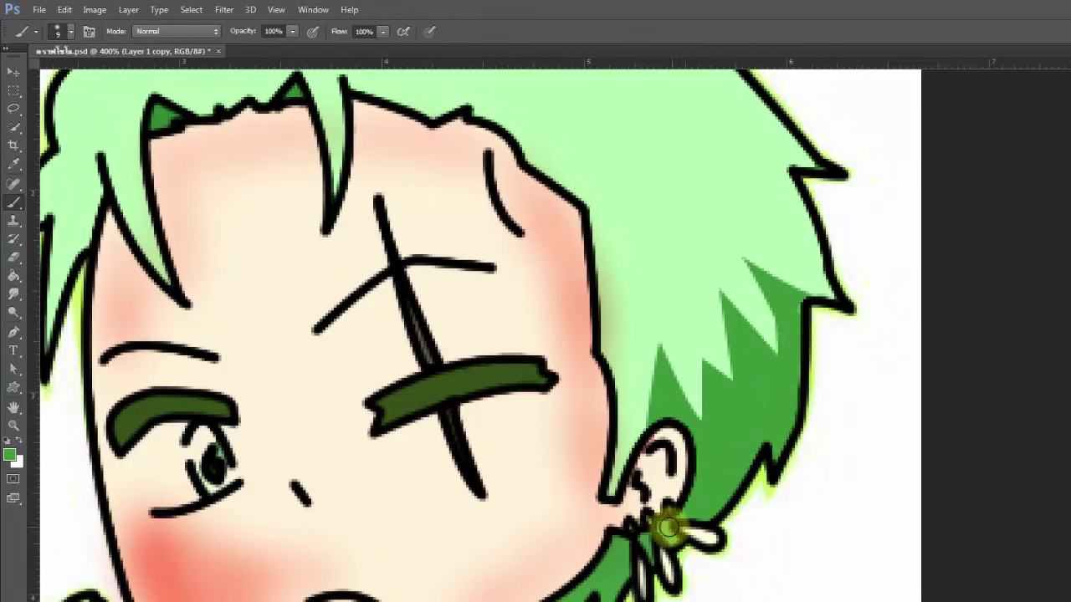
# - Trace the thin shadow wedge above the lowest spike of the back hair on the Background and turn the path into a selection
pyautogui.hotkey('ctrl', '-')
pyautogui.hotkey('ctrl', '-')
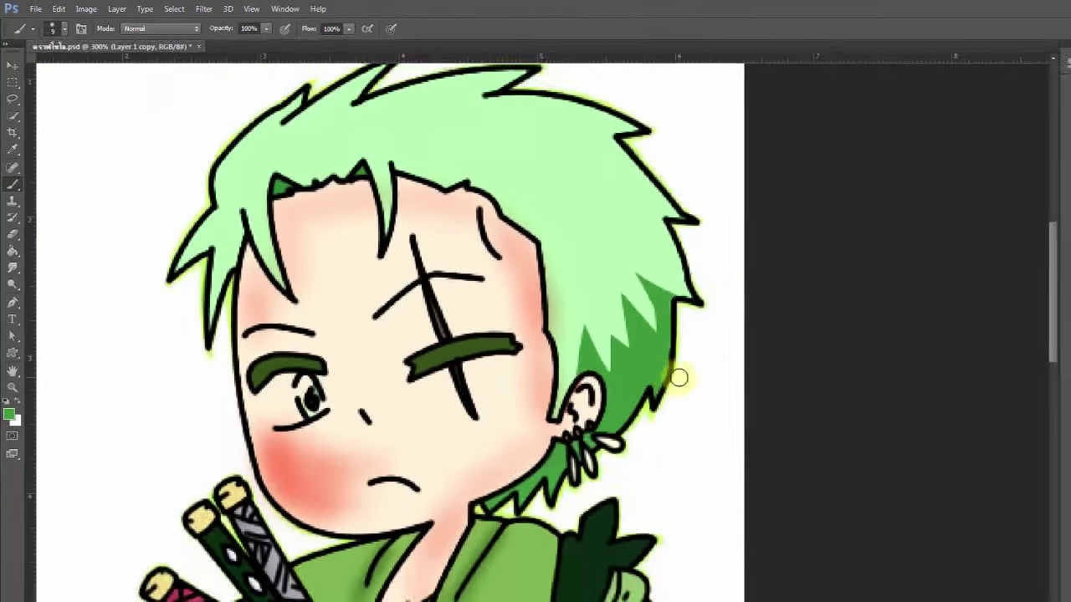
pyautogui.scroll(-3, 392, 273)
pyautogui.scroll(6, 437, 310)
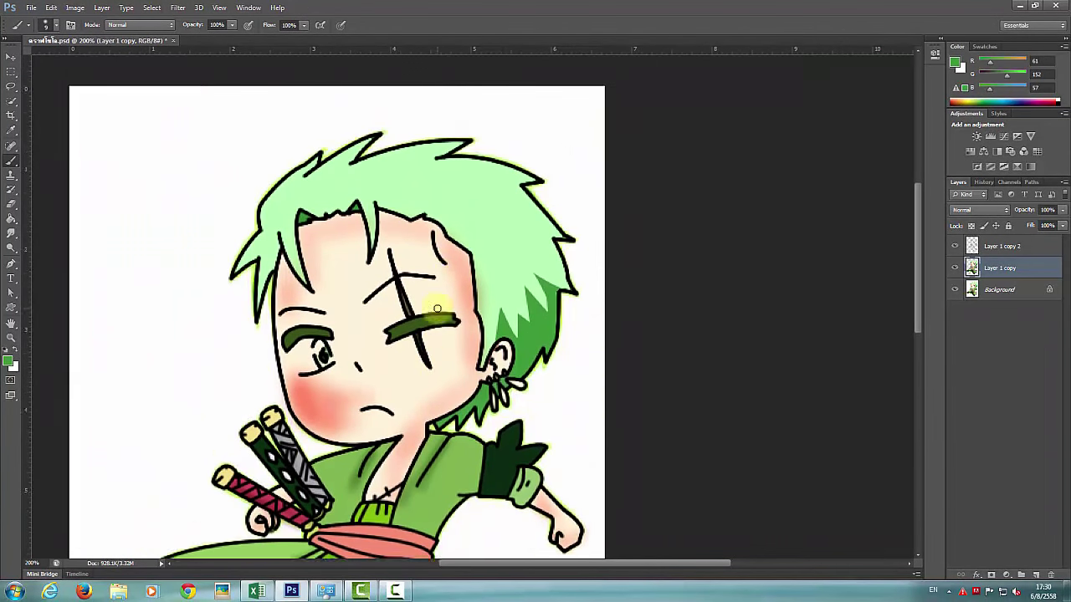
pyautogui.click(955, 268)
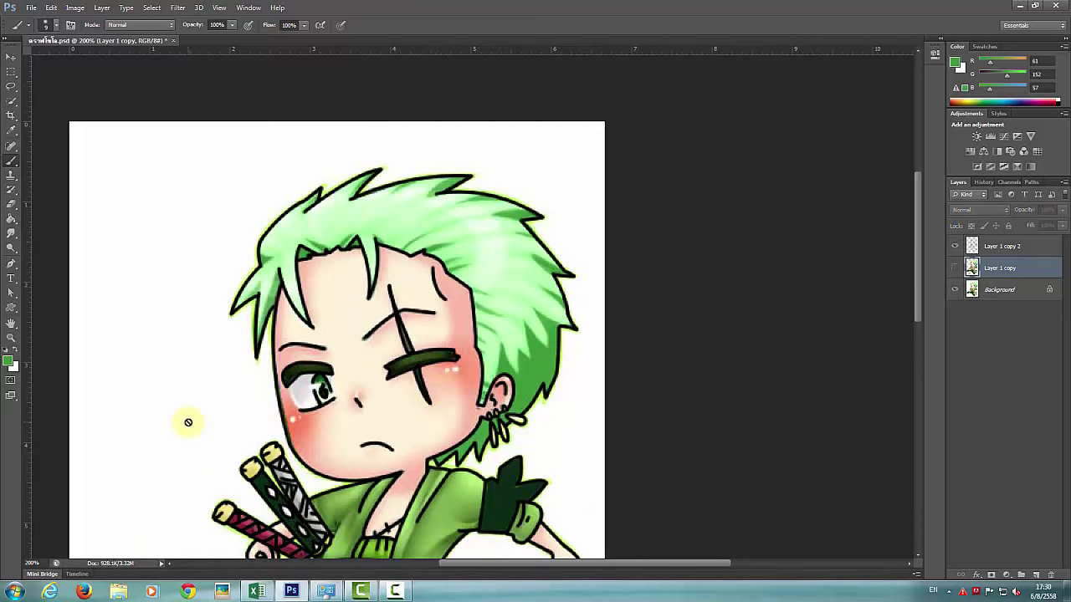
pyautogui.hotkey('ctrl', '+')
pyautogui.hotkey('ctrl', '+')
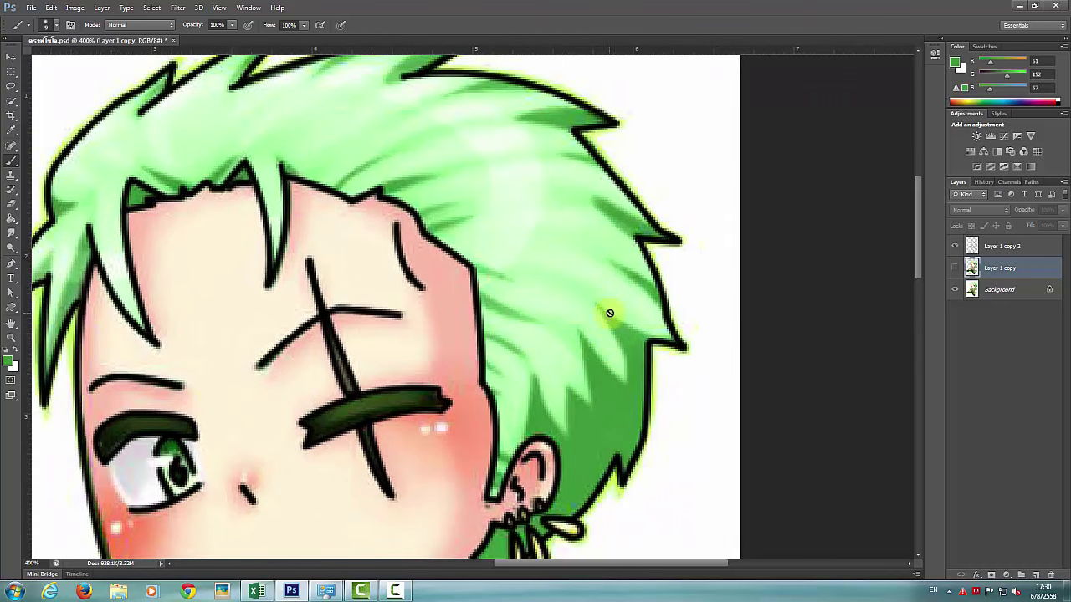
pyautogui.scroll(4, 610, 311)
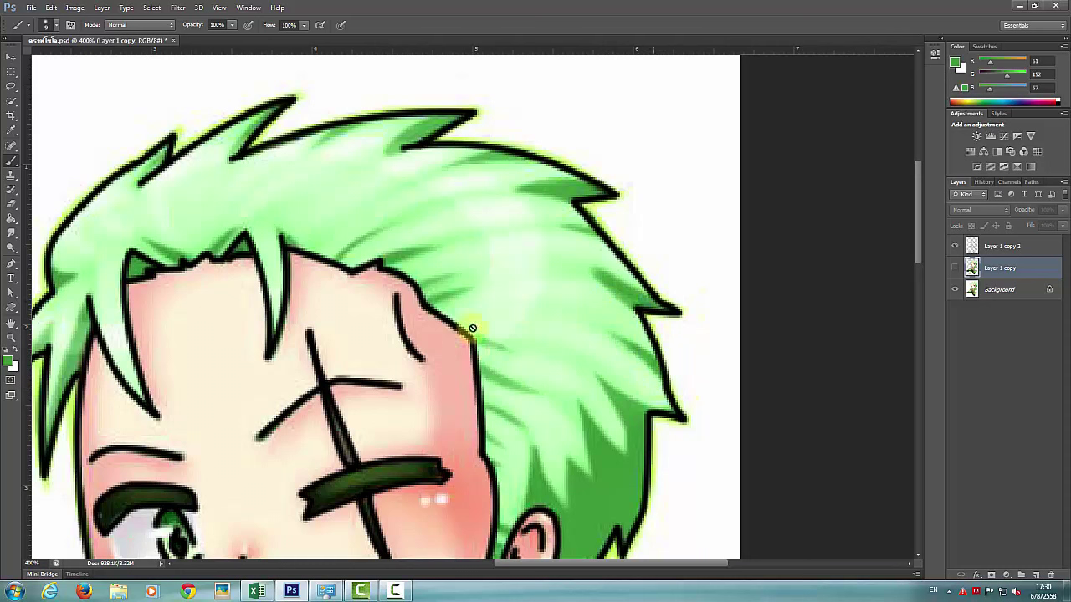
pyautogui.click(10, 265)
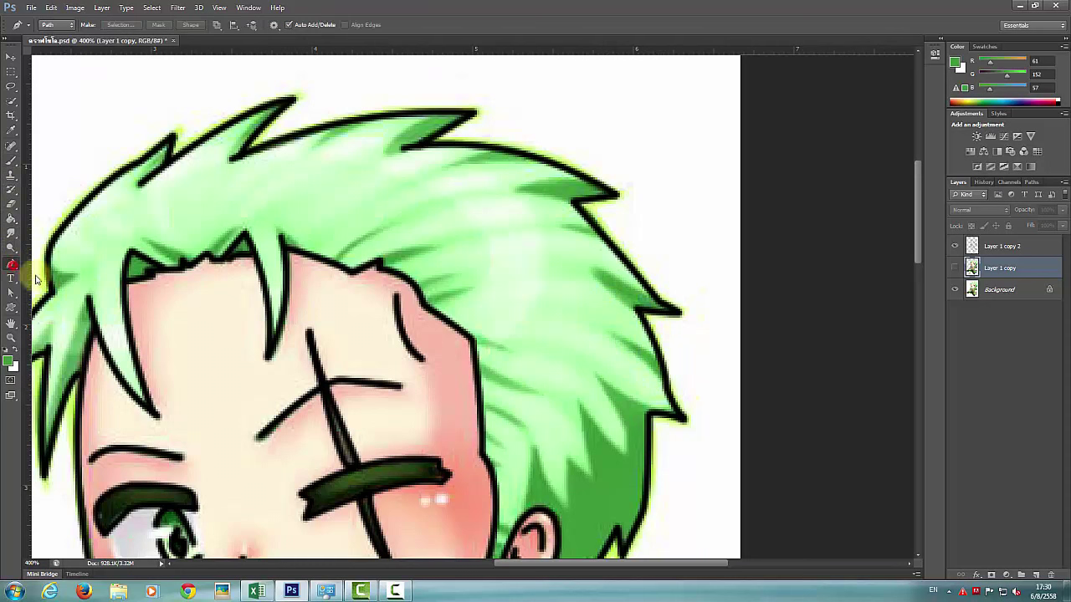
pyautogui.click(662, 384)
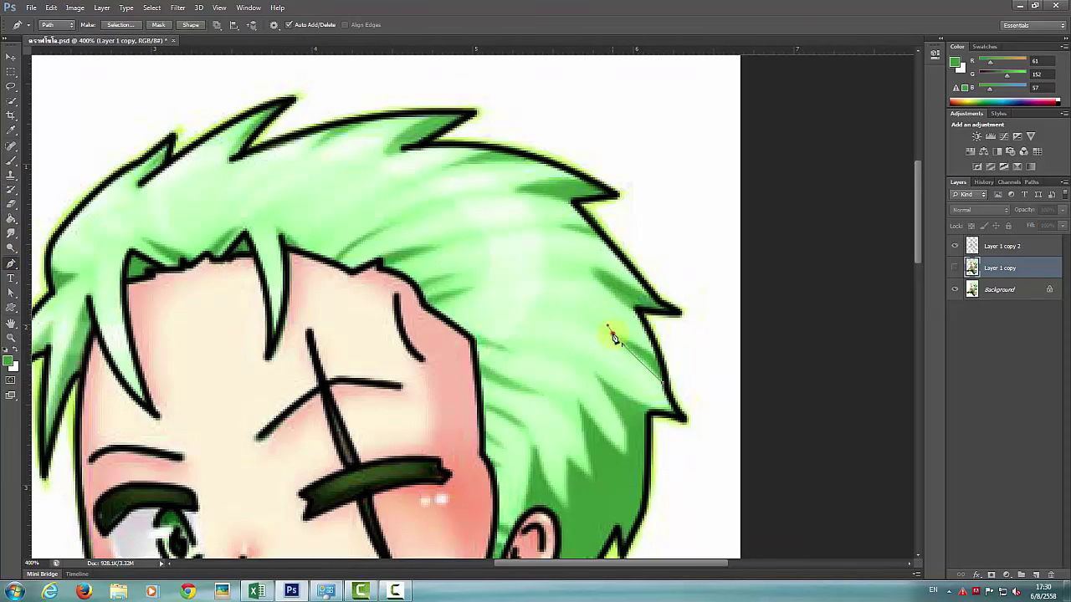
pyautogui.click(614, 335)
pyautogui.rightClick(708, 361)
pyautogui.click(769, 139)
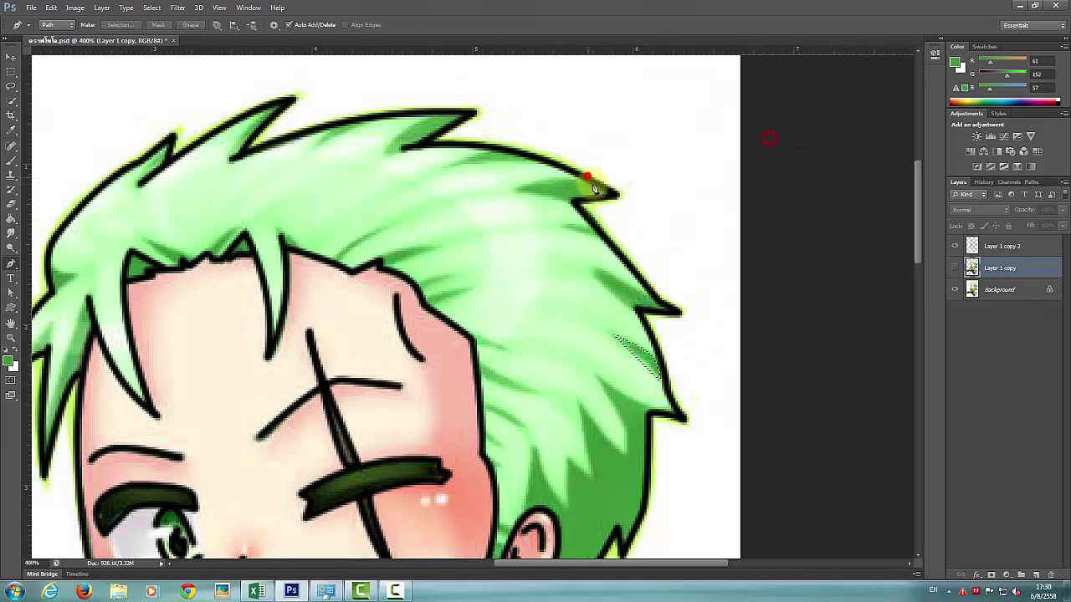
# - Fill the selected thin wedge with dark green on Layer 1 copy using the Paint Bucket and deselect it
pyautogui.click(955, 268)
pyautogui.click(10, 219)
pyautogui.click(647, 358)
pyautogui.hotkey('ctrl', 'd')
# - Trace the shadow inside the next higher spike of the back hair on the Background and turn the path into a selection
pyautogui.scroll(2, 810, 351)
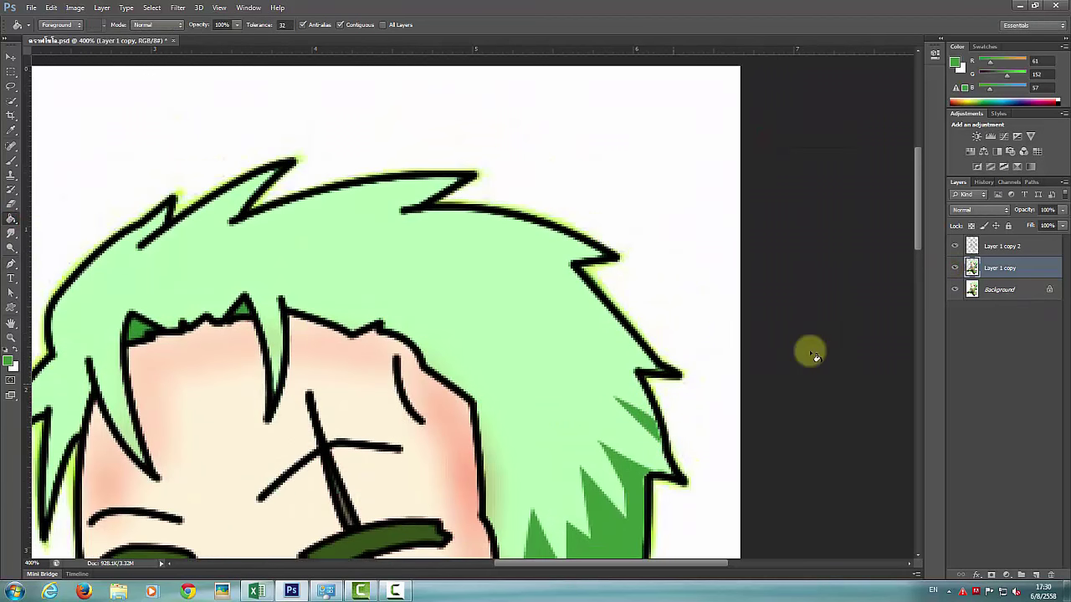
pyautogui.scroll(1, 809, 352)
pyautogui.click(955, 268)
pyautogui.click(11, 262)
pyautogui.click(639, 389)
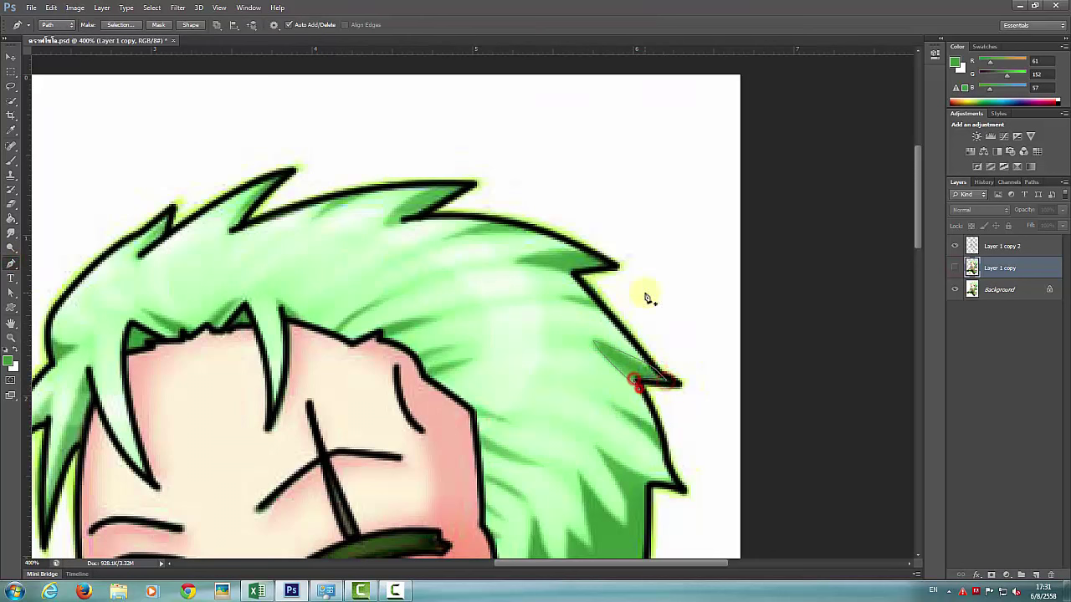
pyautogui.rightClick(705, 346)
pyautogui.click(766, 125)
pyautogui.click(588, 175)
# - Fill the selected spike shadow with dark green on Layer 1 copy and clear the selection
pyautogui.press('g')
pyautogui.click(954, 268)
pyautogui.click(620, 362)
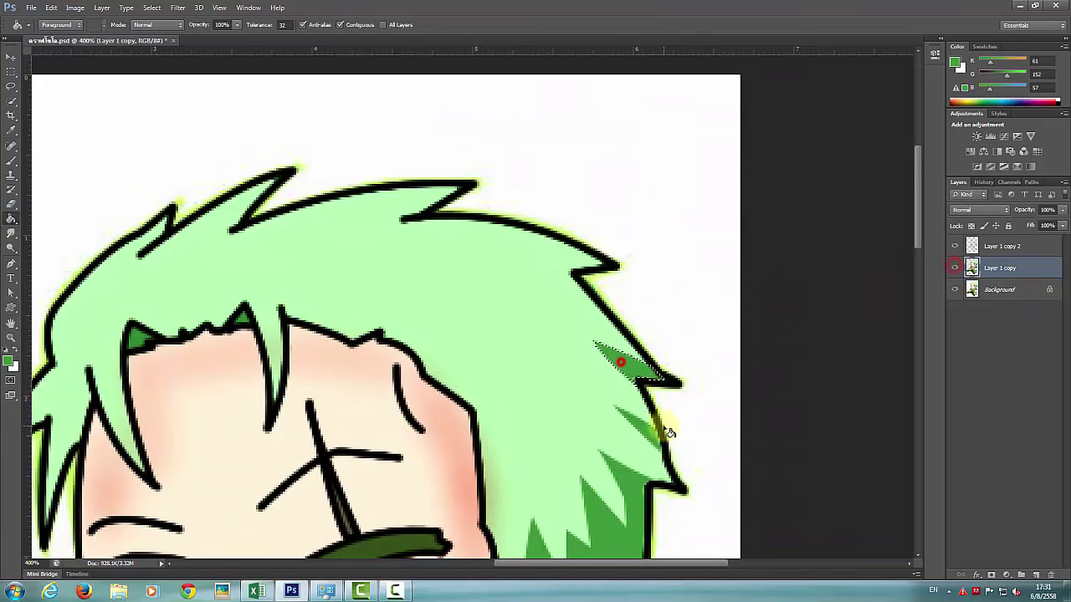
pyautogui.hotkey('ctrl', 'd')
# - Trace the shadow inside the upper spike at the back of the hair on the Background and turn the path into a selection
pyautogui.scroll(-1, 574, 388)
pyautogui.scroll(4, 592, 380)
pyautogui.click(954, 289)
pyautogui.click(954, 289)
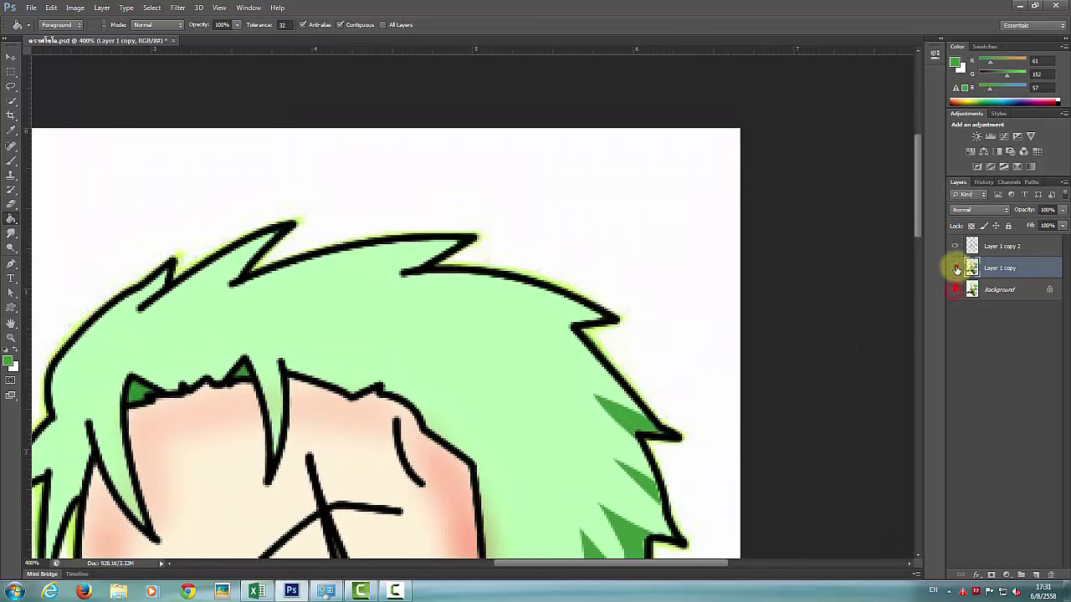
pyautogui.click(955, 268)
pyautogui.scroll(3, 614, 394)
pyautogui.click(11, 265)
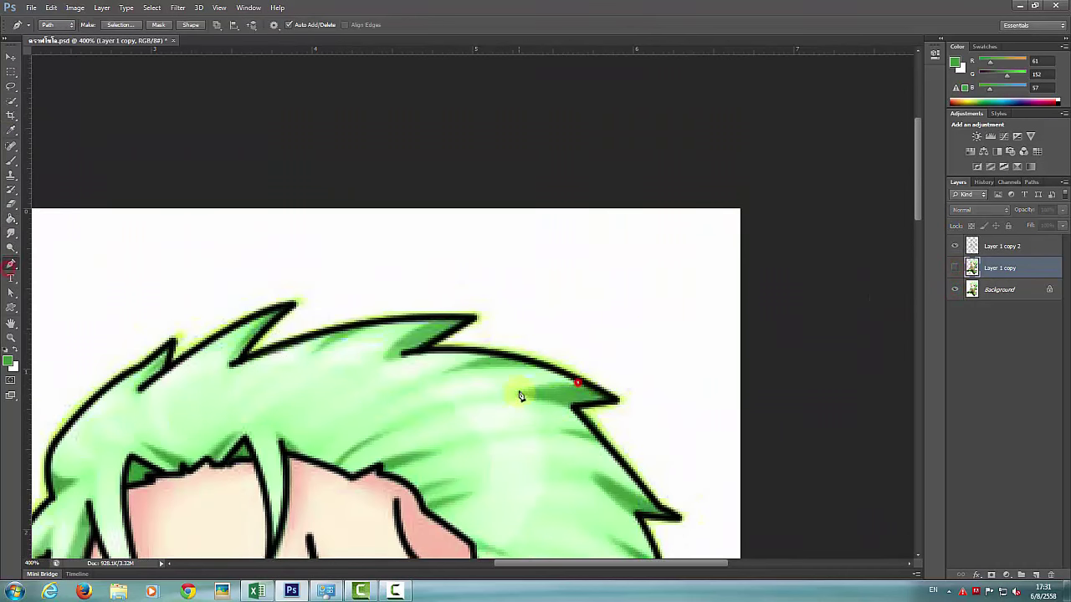
pyautogui.keyDown('alt'); pyautogui.click(515, 396); pyautogui.keyUp('alt')
pyautogui.click(573, 410)
pyautogui.moveTo(605, 402); pyautogui.dragTo(651, 409)
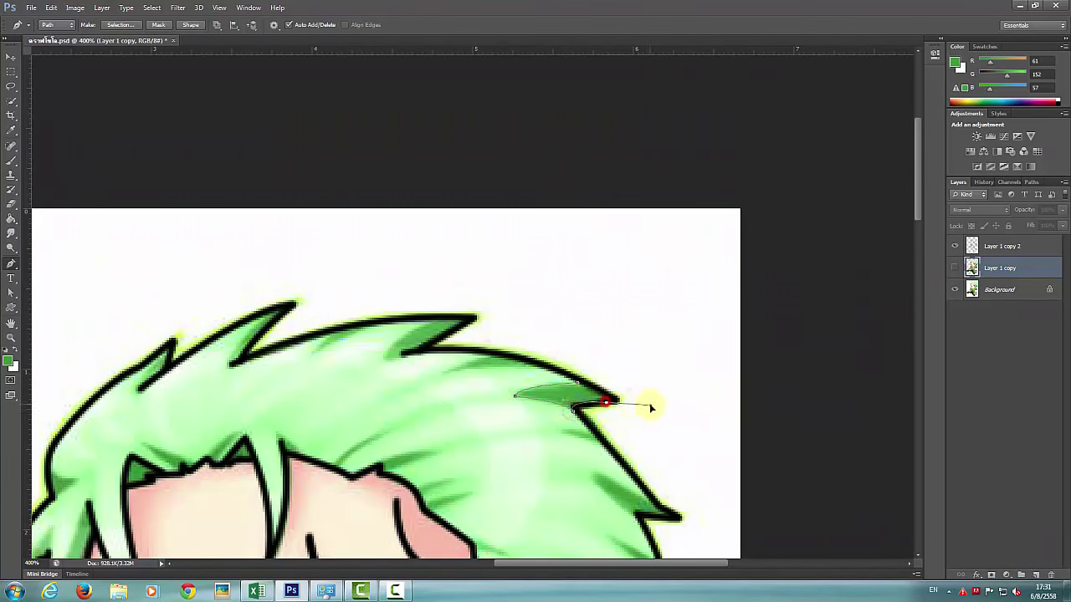
pyautogui.rightClick(605, 402)
pyautogui.click(677, 136)
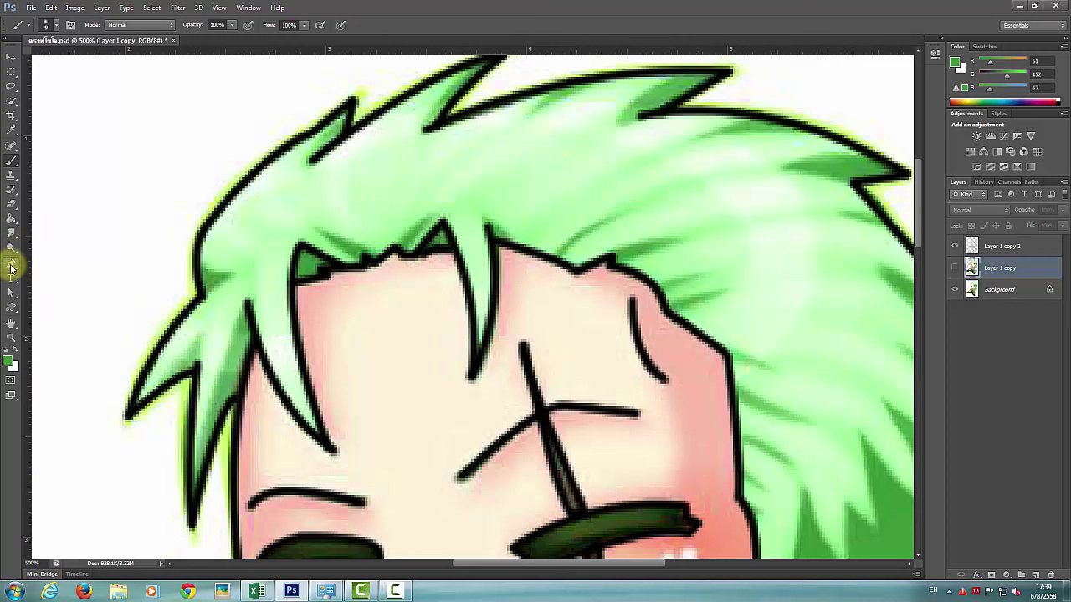
# - Trace the shadow wedges above the dark notches of the fringe along the forehead hairline on the Background with the Pen tool
pyautogui.click(11, 265)
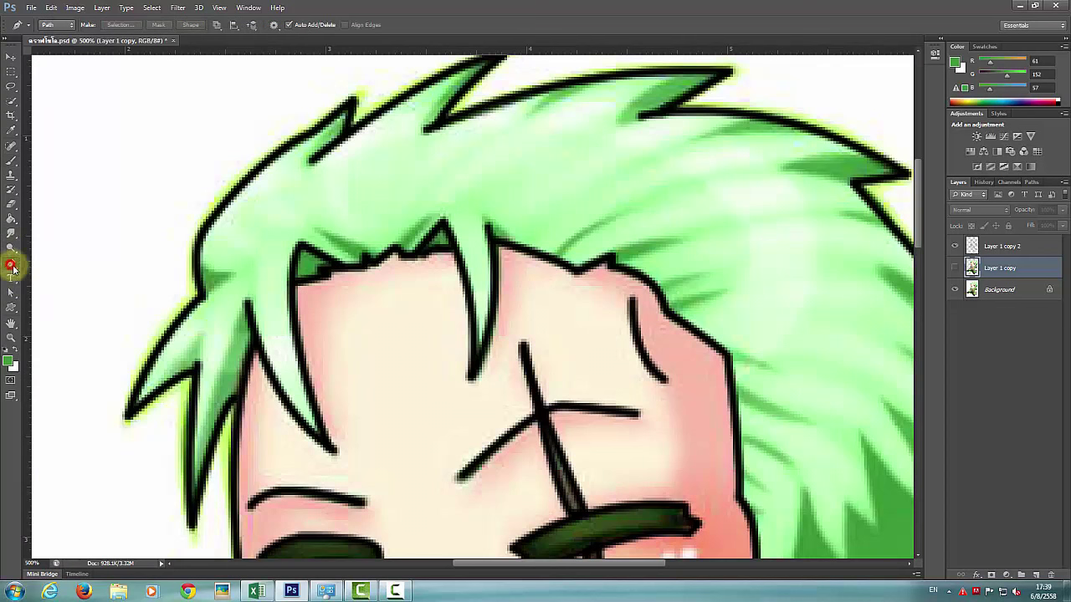
pyautogui.click(357, 265)
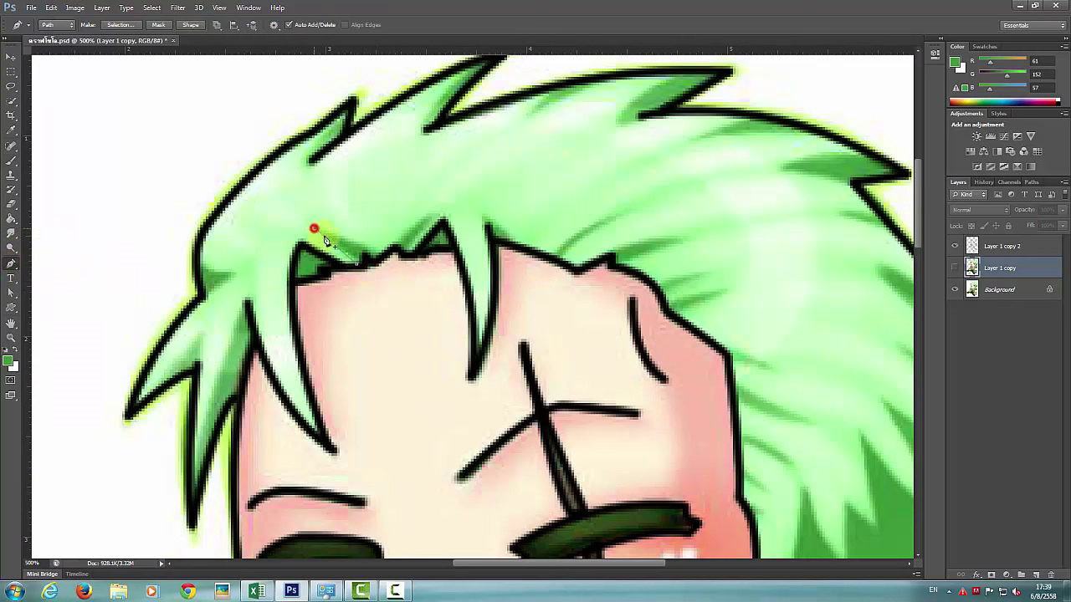
pyautogui.moveTo(325, 240); pyautogui.dragTo(369, 252)
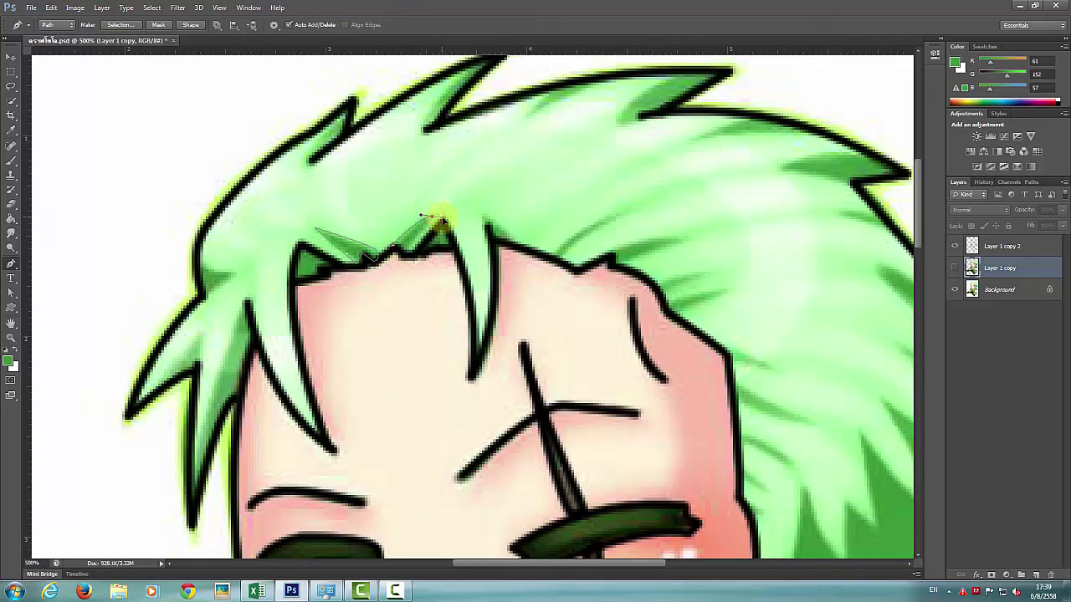
pyautogui.click(412, 253)
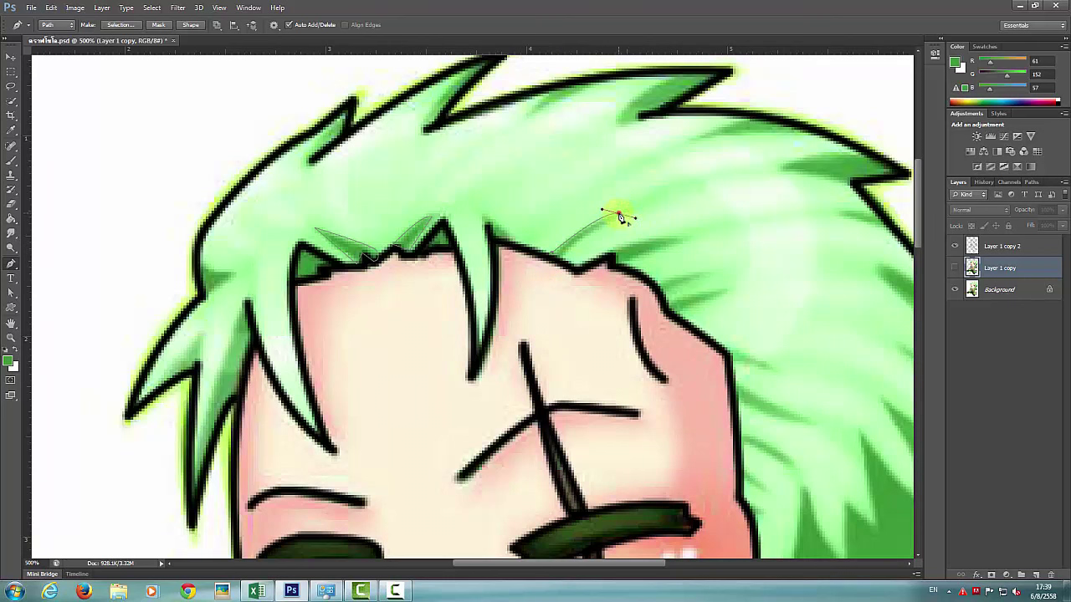
# - Add Pen paths around the two long shadow strands sweeping back from the corner of the forehead hairline
pyautogui.click(560, 255)
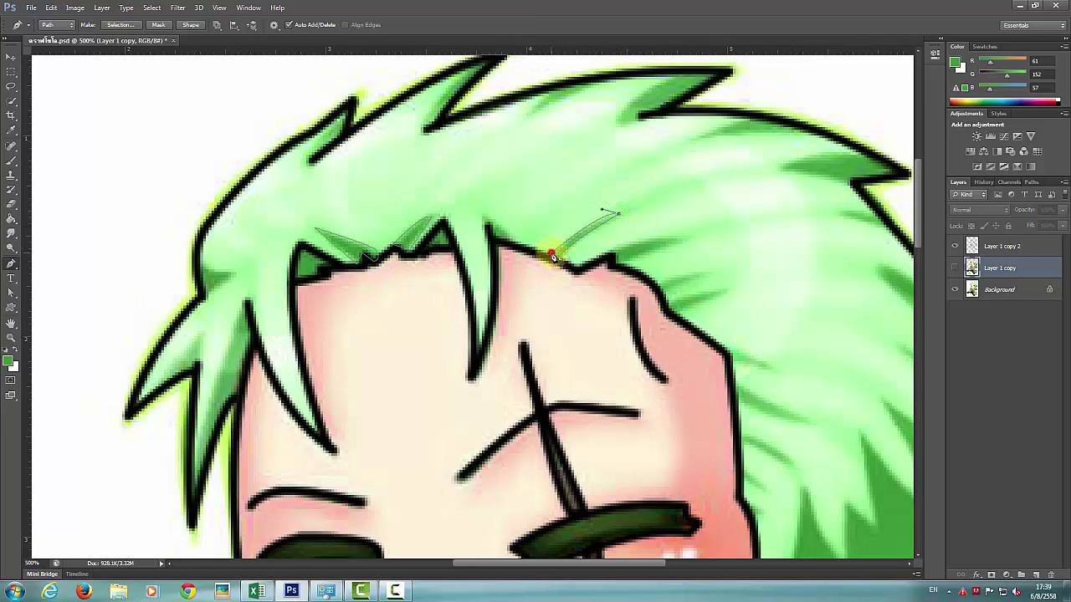
pyautogui.click(610, 255)
pyautogui.moveTo(677, 239); pyautogui.dragTo(692, 250)
pyautogui.keyDown('alt'); pyautogui.click(676, 239); pyautogui.keyUp('alt')
pyautogui.click(617, 265)
pyautogui.click(609, 255)
# - Add Pen paths around the two short shadow strands just below them on the receding hairline
pyautogui.click(659, 284)
pyautogui.click(702, 276)
pyautogui.click(663, 291)
pyautogui.click(659, 284)
pyautogui.click(670, 301)
pyautogui.click(725, 290)
pyautogui.click(672, 308)
# - Add Pen paths around the shadow strands running down the hairline beside the temple, above the ear
pyautogui.moveTo(657, 562); pyautogui.dragTo(678, 563)
pyautogui.scroll(-2, 671, 308)
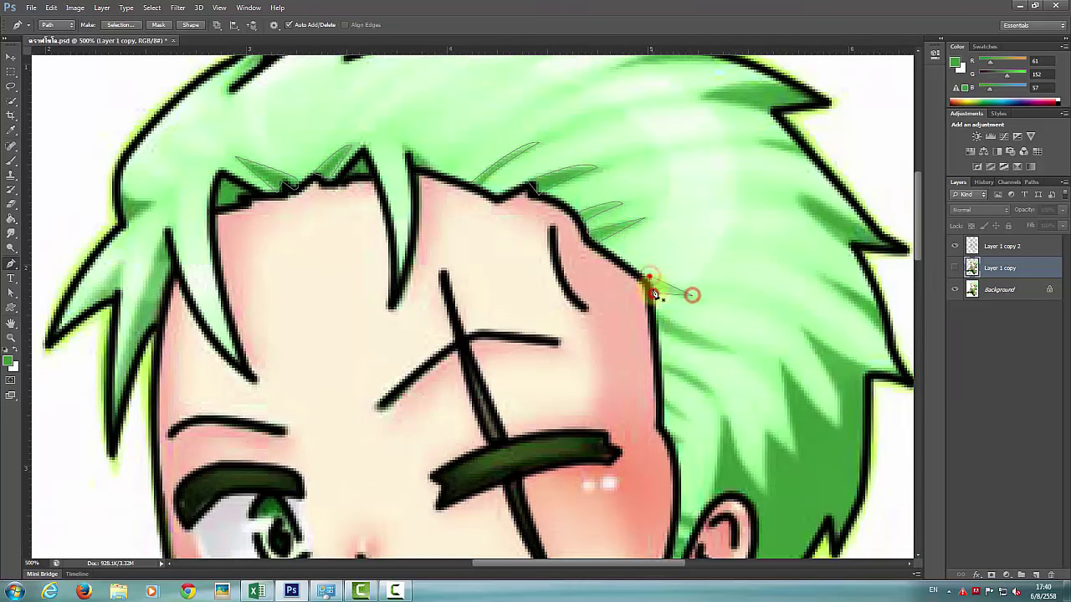
pyautogui.click(656, 316)
pyautogui.click(659, 361)
pyautogui.moveTo(711, 390); pyautogui.dragTo(712, 401)
pyautogui.click(659, 361)
pyautogui.scroll(-1, 659, 368)
pyautogui.click(662, 361)
pyautogui.click(683, 377)
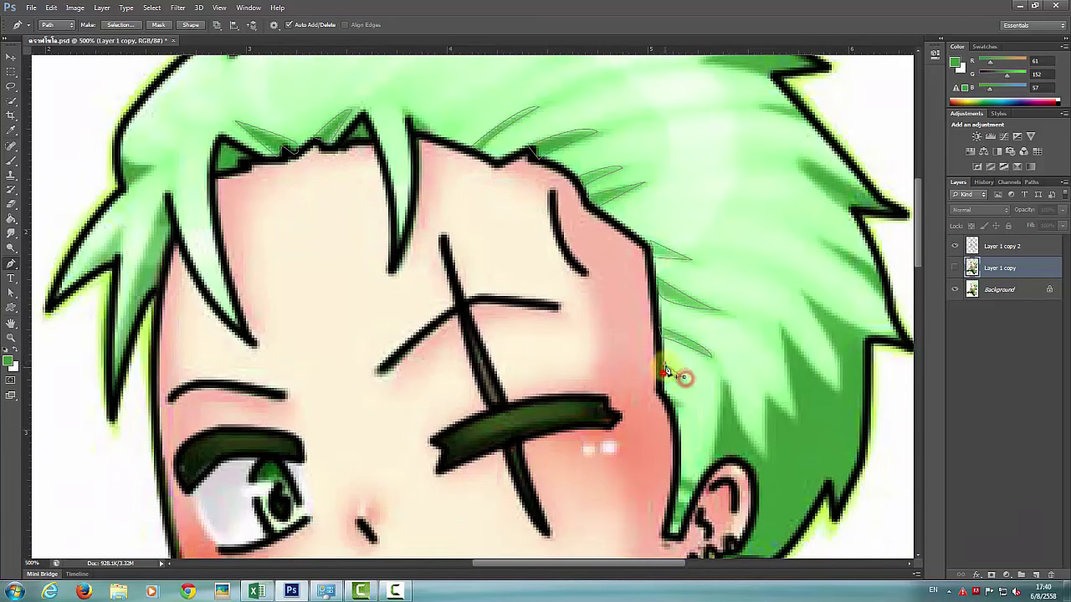
pyautogui.scroll(-2, 665, 365)
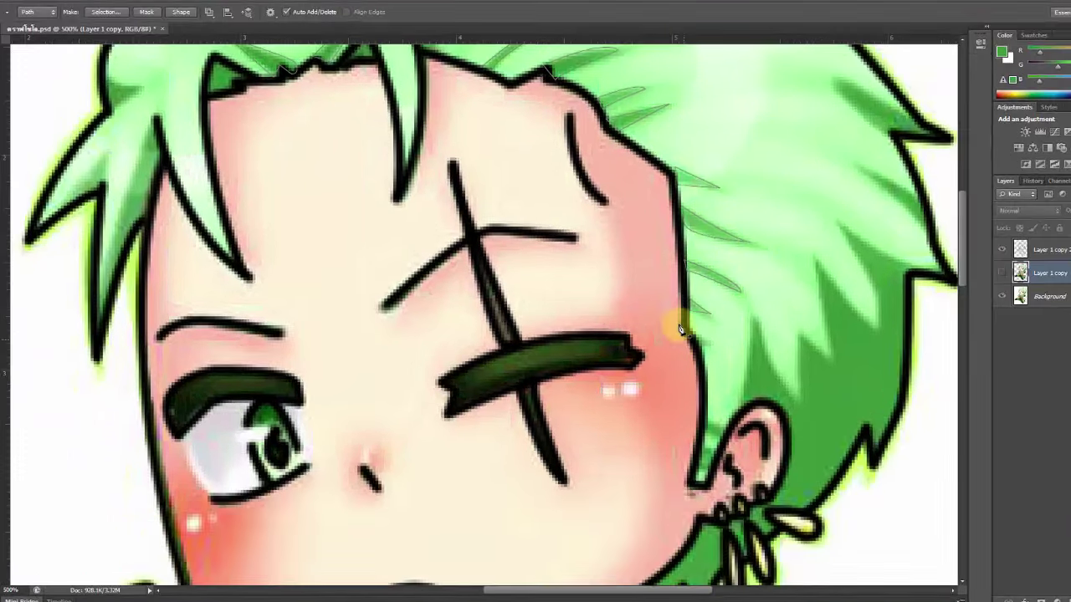
pyautogui.scroll(2, 664, 298)
# - Turn the traced hairline paths into a selection and fill it with dark green on Layer 1 copy using the Paint Bucket
pyautogui.rightClick(729, 220)
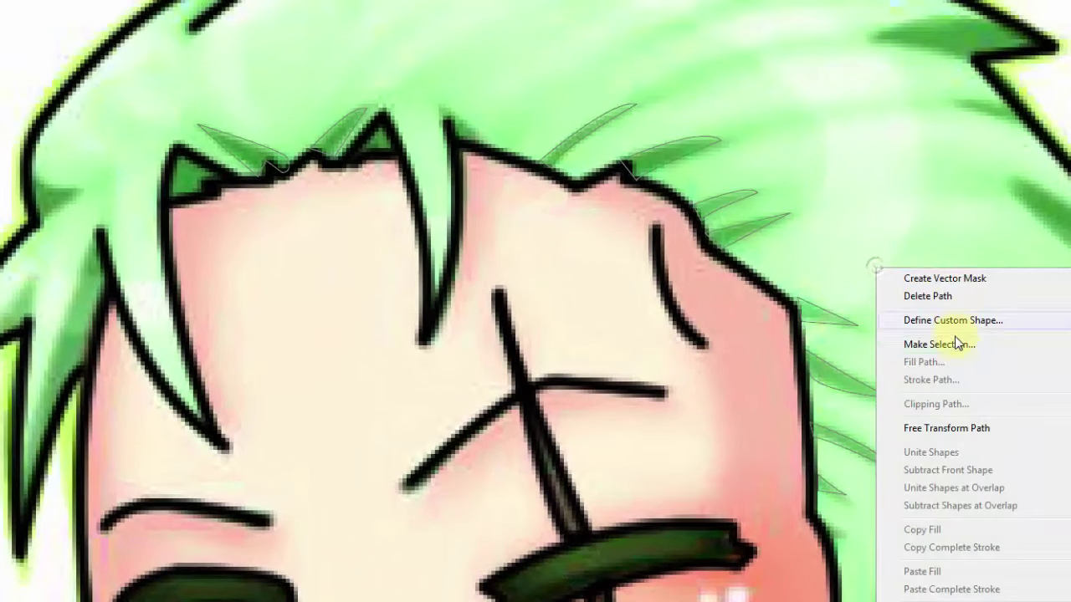
pyautogui.click(955, 350)
pyautogui.click(707, 165)
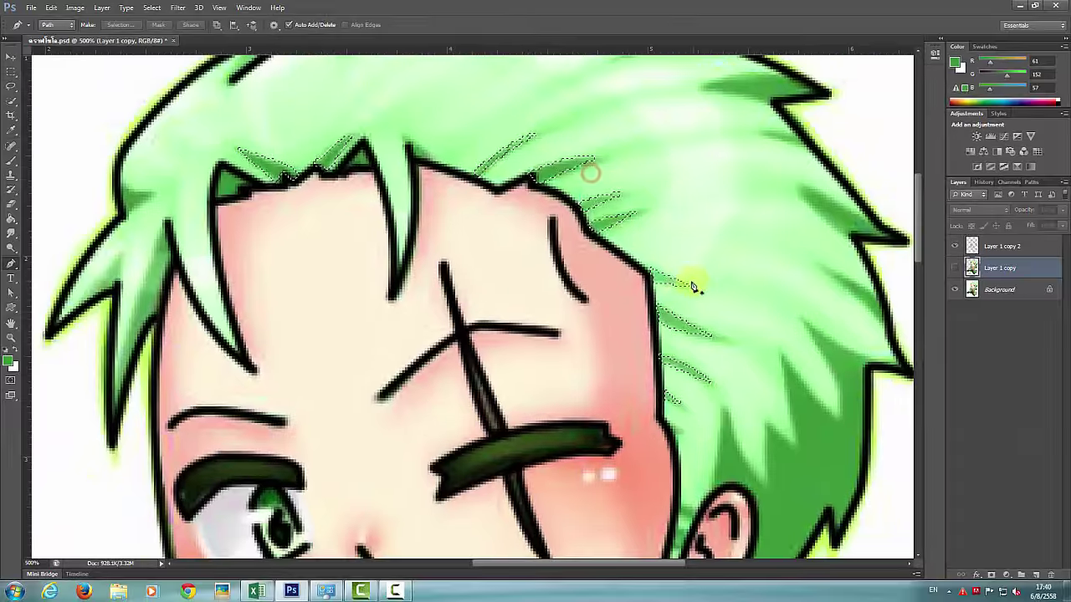
pyautogui.click(955, 268)
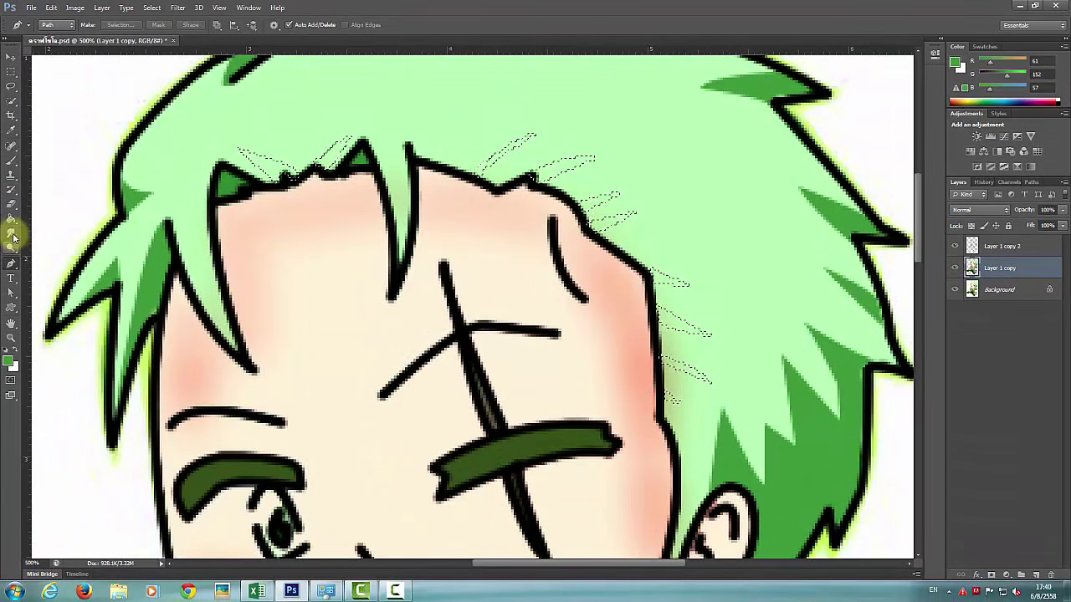
pyautogui.click(11, 221)
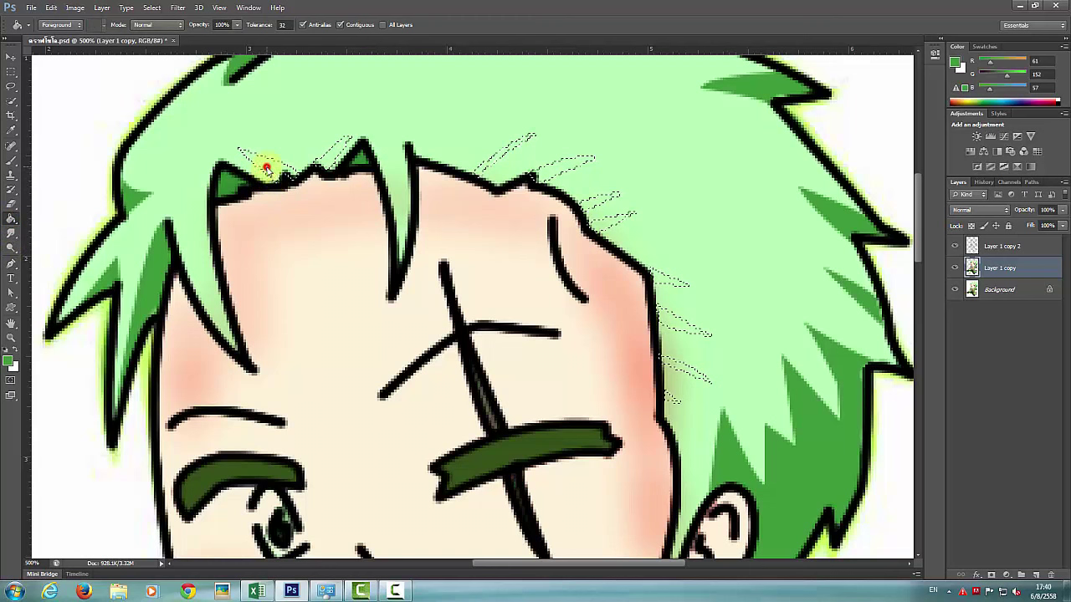
pyautogui.click(266, 169)
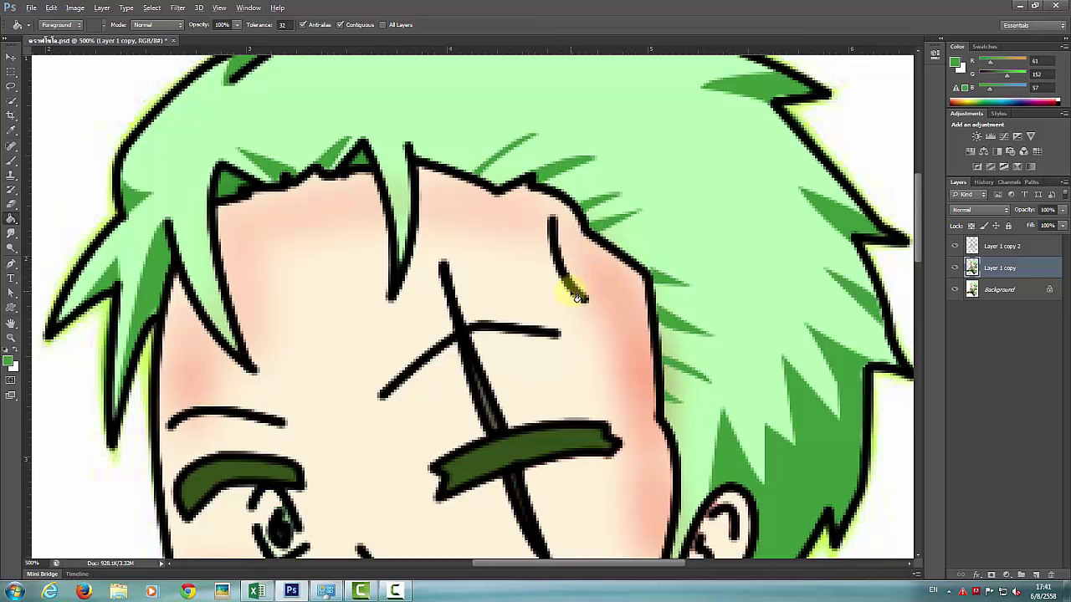
# - Touch up the dark green shadow at the base of the tall top hair spike on Layer 1 copy with the Brush
pyautogui.hotkey('ctrl', '-')
pyautogui.hotkey('ctrl', '-')
pyautogui.hotkey('ctrl', '-')
pyautogui.hotkey('ctrl', '-')
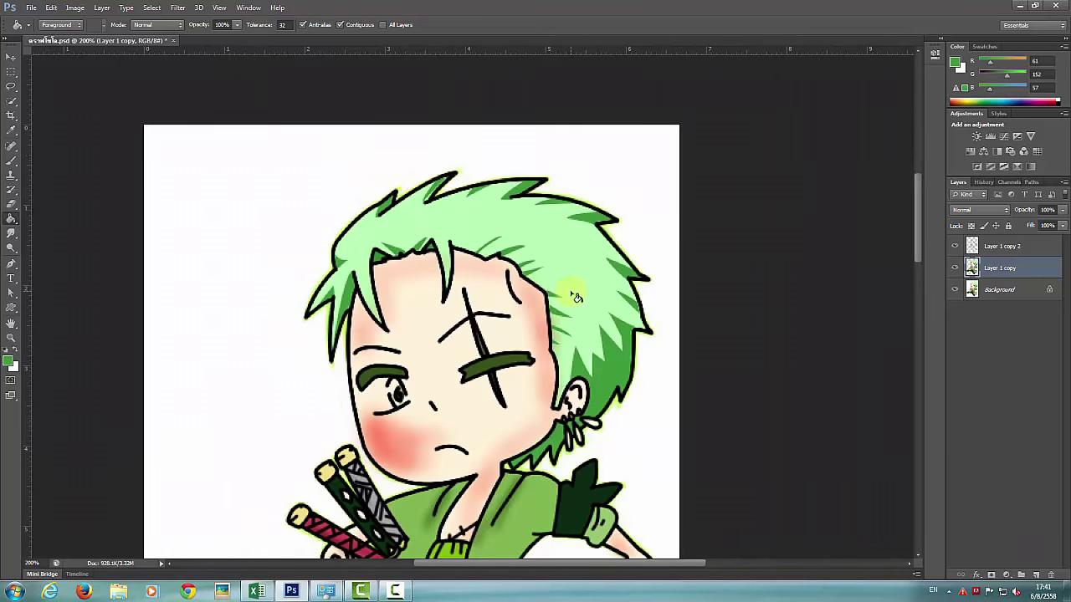
pyautogui.hotkey('ctrl', '+')
pyautogui.hotkey('ctrl', '-')
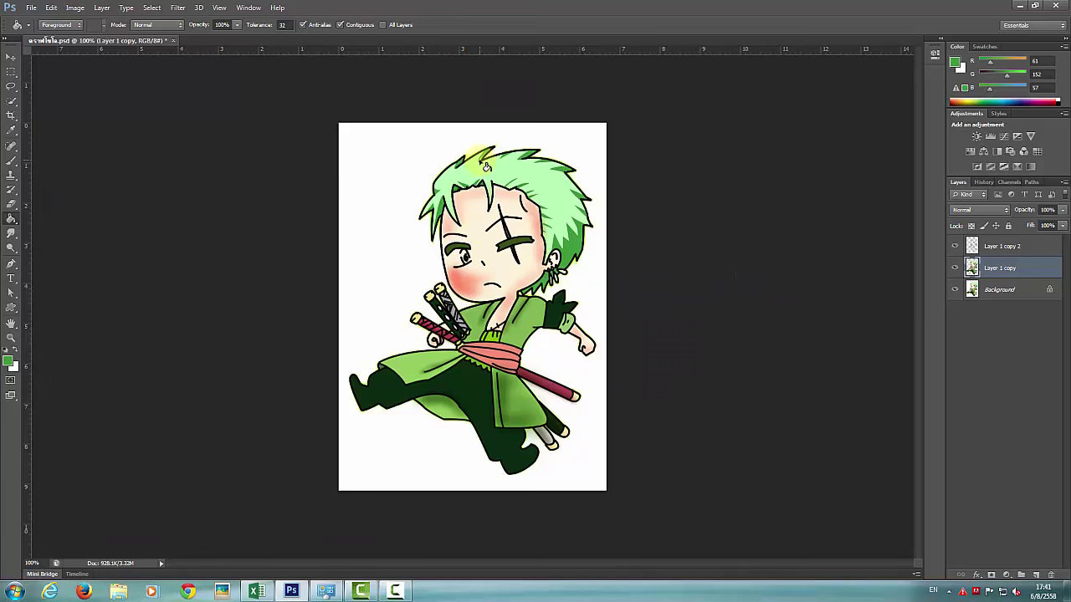
pyautogui.hotkey('ctrl', '+')
pyautogui.hotkey('ctrl', '+')
pyautogui.scroll(-2, 525, 333)
pyautogui.scroll(5, 525, 333)
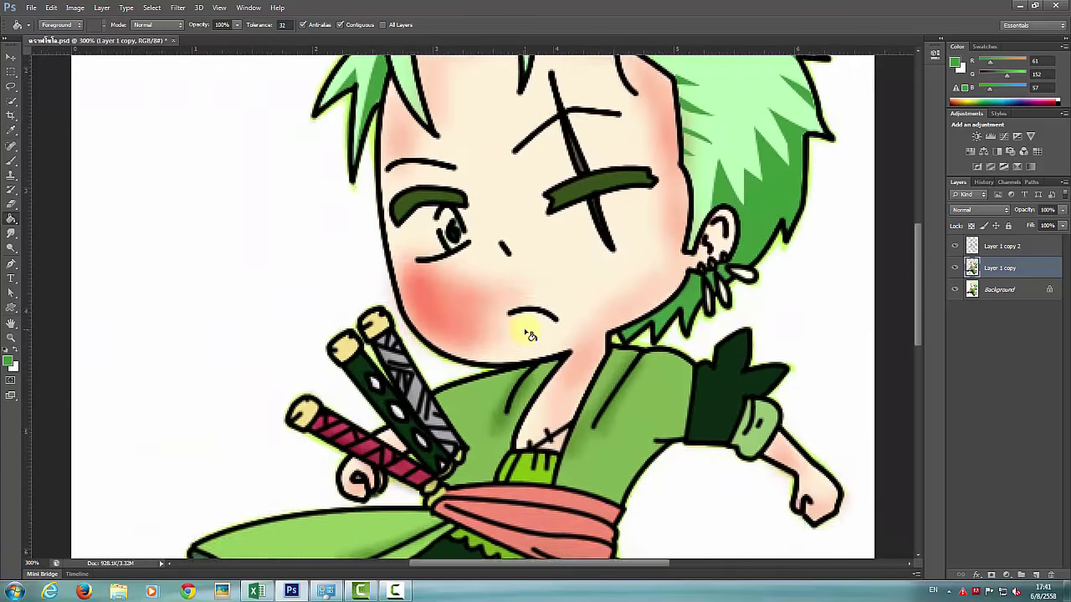
pyautogui.scroll(5, 529, 335)
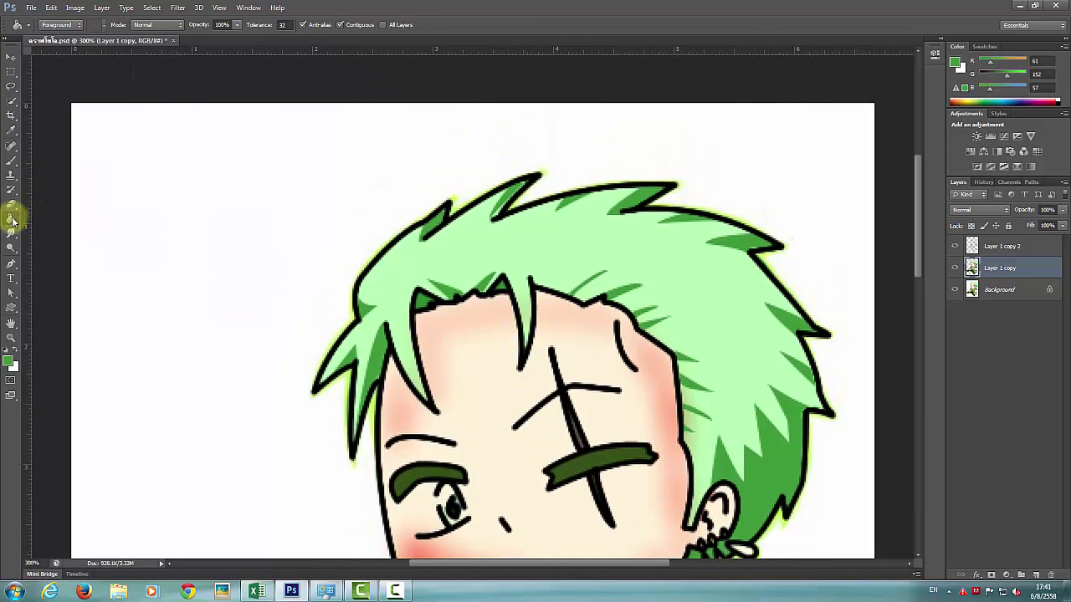
pyautogui.click(11, 160)
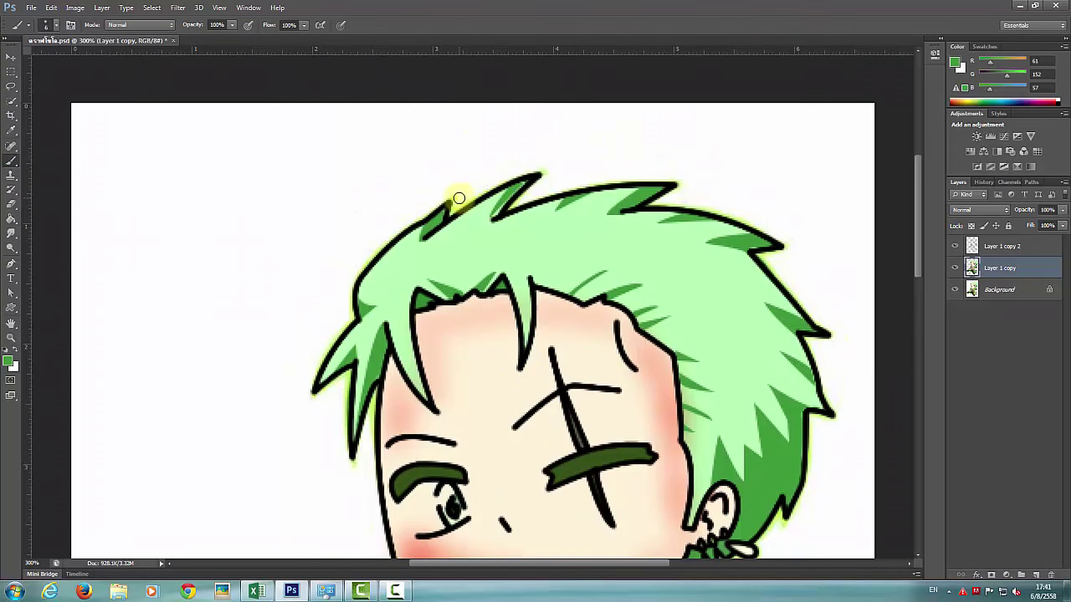
pyautogui.moveTo(497, 215); pyautogui.dragTo(510, 204)
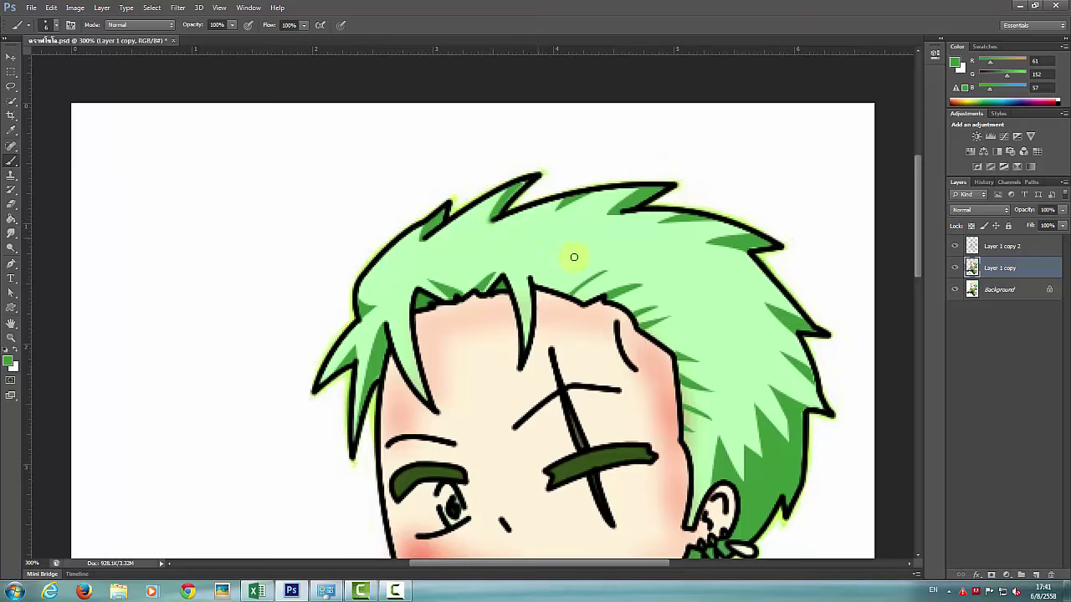
# - Sample the light green of the Background's hair as the foreground colour and show Layer 1 copy again
pyautogui.hotkey('ctrl', '-')
pyautogui.scroll(-2, 608, 259)
pyautogui.click(955, 267)
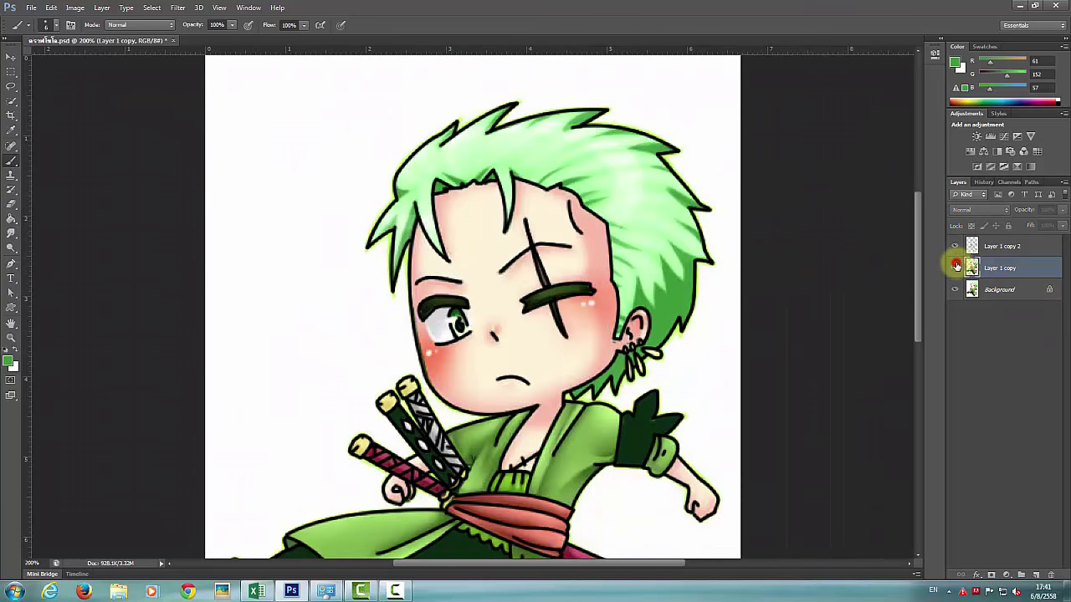
pyautogui.click(955, 266)
pyautogui.click(956, 266)
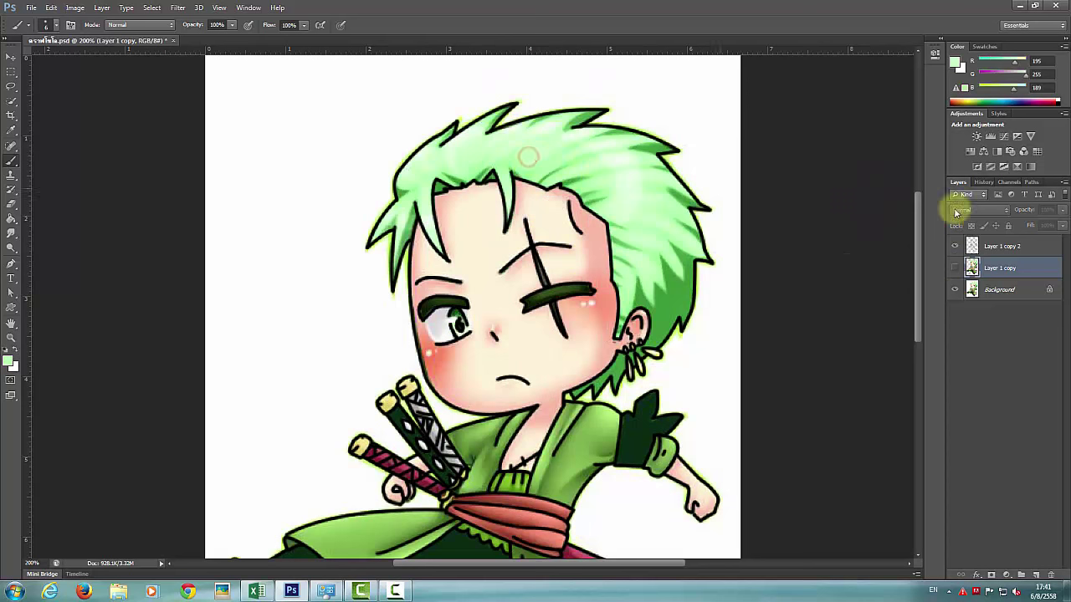
pyautogui.click(955, 268)
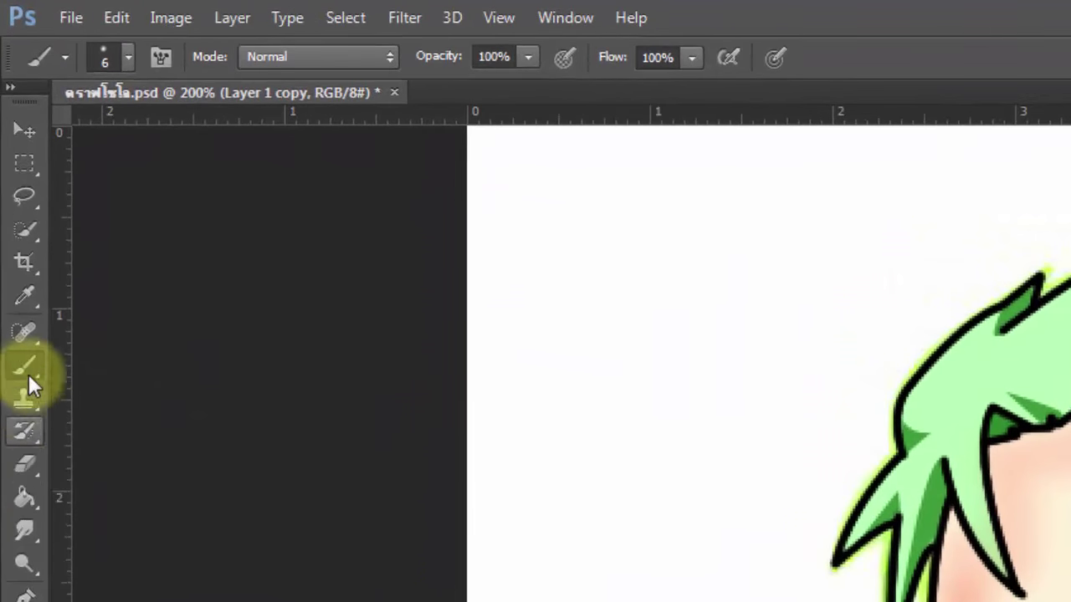
# - Set the brush to Multiply mode with 47% opacity and 48% flow
pyautogui.click(182, 27)
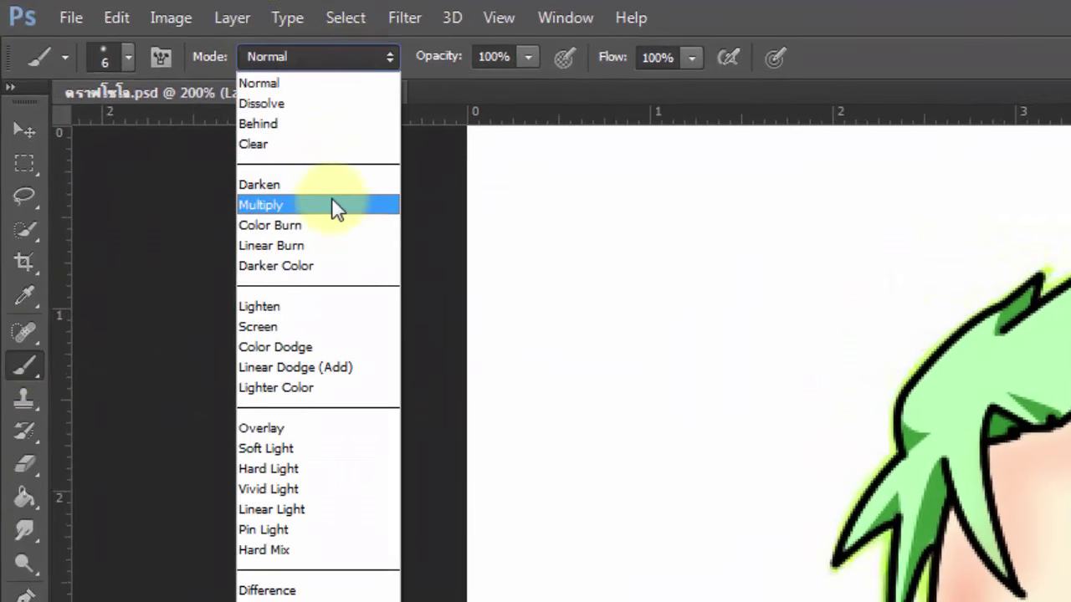
pyautogui.click(332, 203)
pyautogui.click(525, 57)
pyautogui.moveTo(521, 85); pyautogui.dragTo(461, 89)
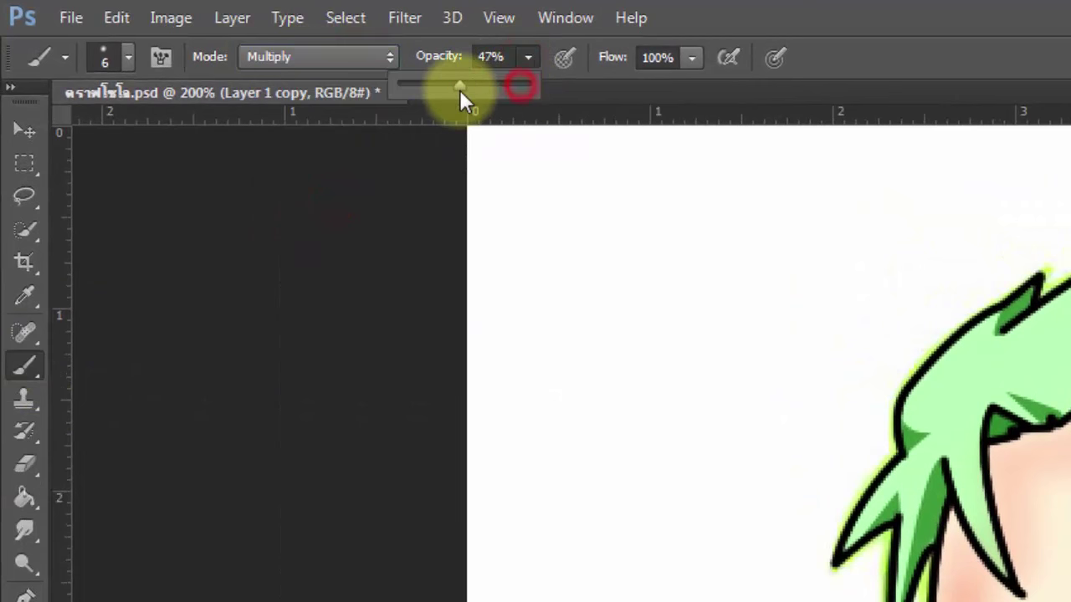
pyautogui.click(696, 57)
pyautogui.moveTo(689, 85); pyautogui.dragTo(625, 85)
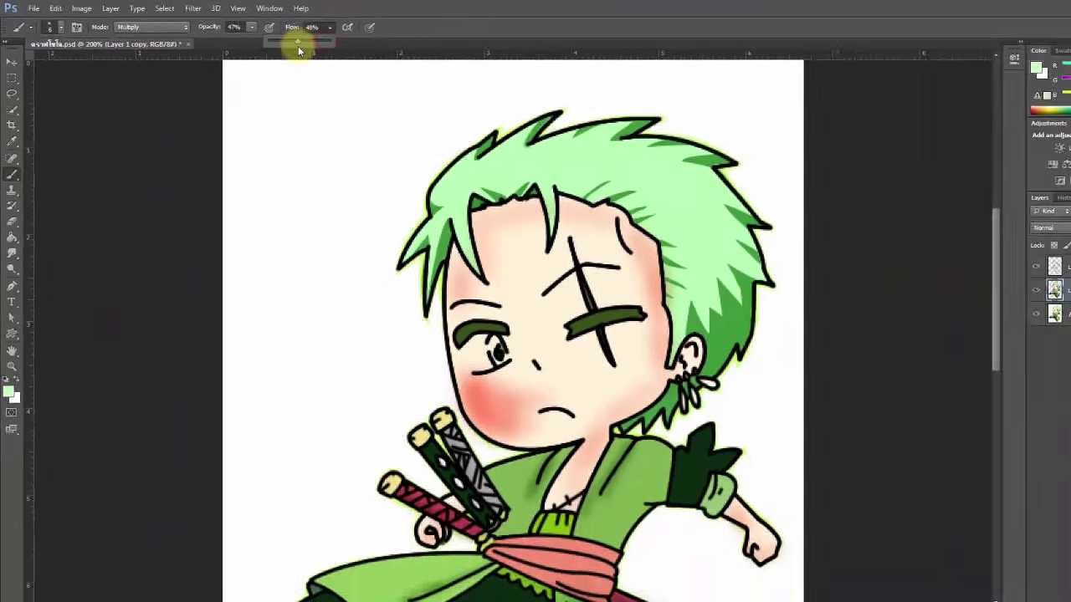
# - Brush soft light green shading over the hair on Layer 1 copy with a size 50 brush
pyautogui.hotkey('ctrl', '-')
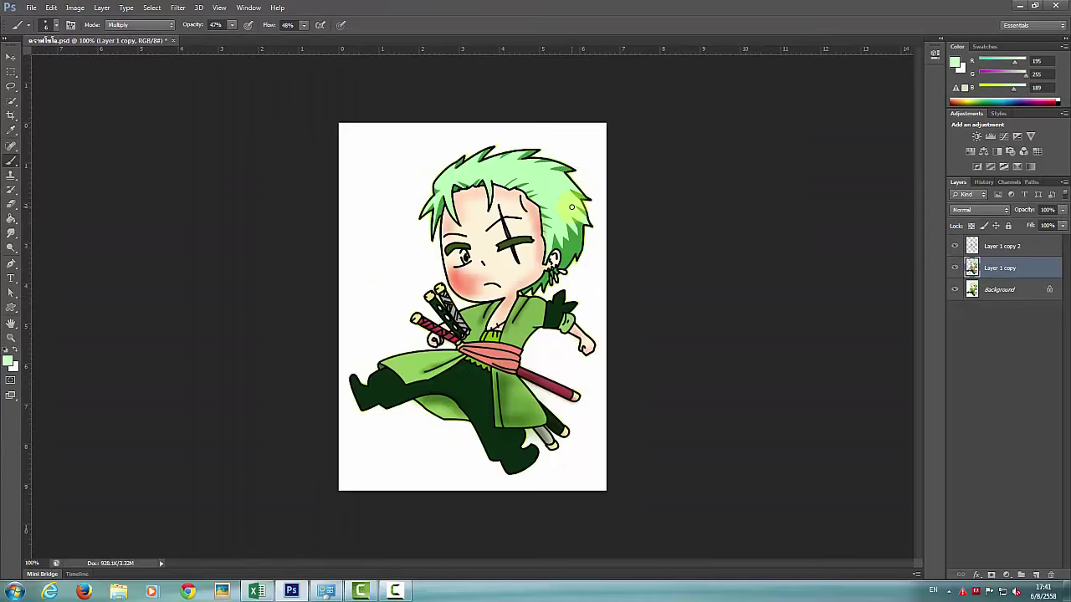
pyautogui.hotkey('ctrl', '+')
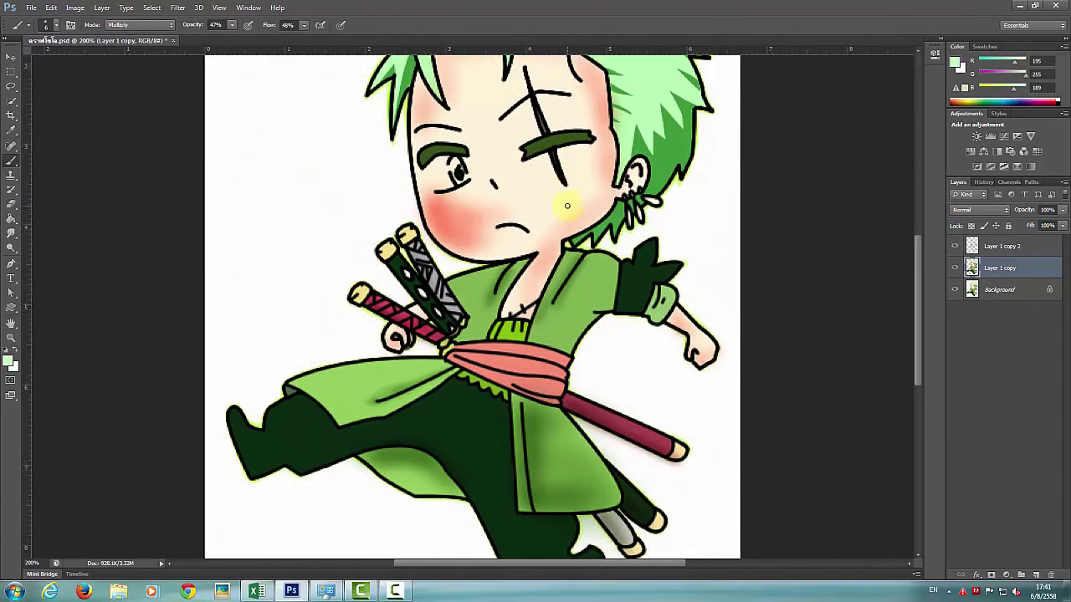
pyautogui.scroll(1, 564, 198)
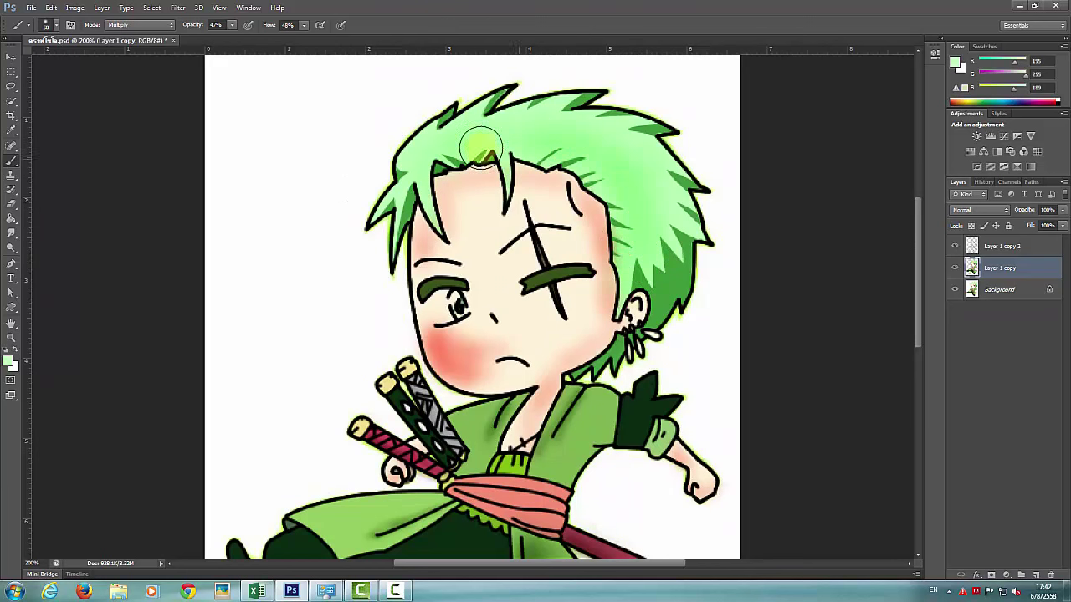
pyautogui.scroll(-3, 641, 263)
pyautogui.scroll(2, 623, 251)
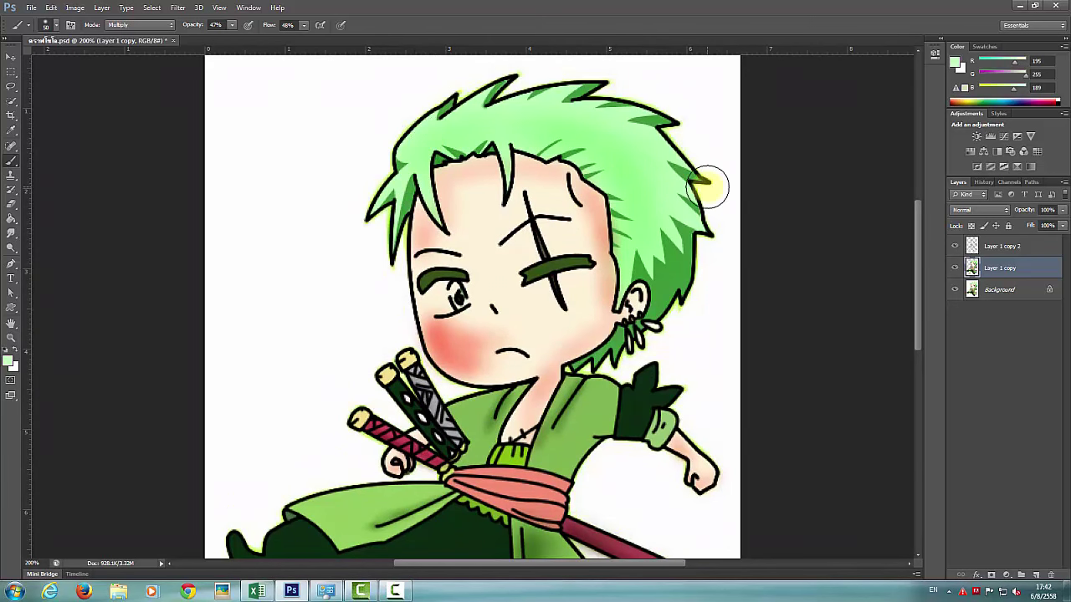
# - Compare the shaded whole figure on Layer 1 copy with the Background reference
pyautogui.hotkey('ctrl', '-')
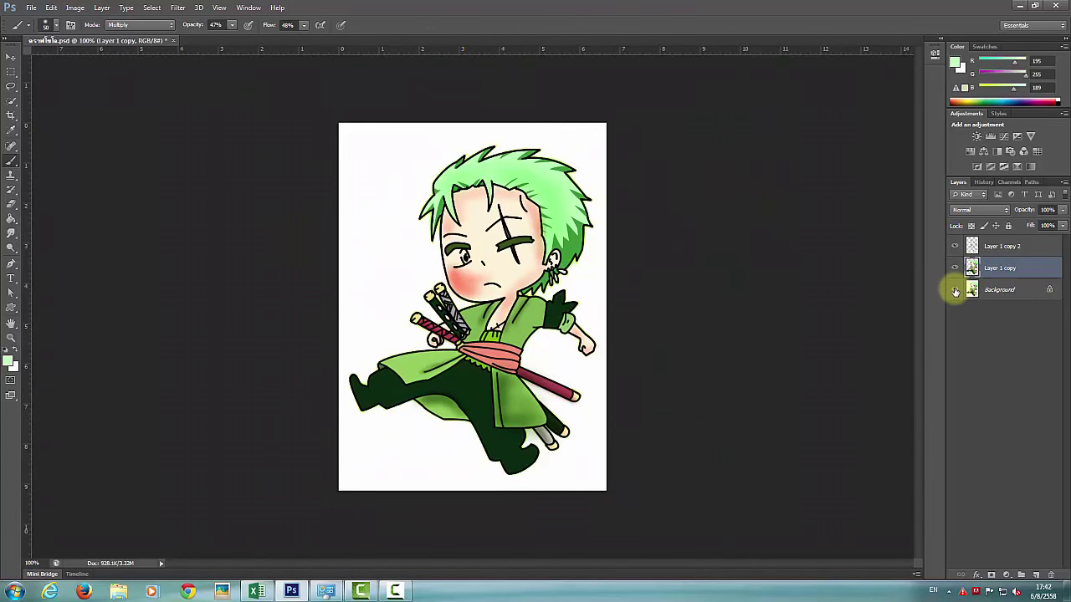
pyautogui.click(955, 268)
pyautogui.click(955, 267)
pyautogui.click(955, 268)
pyautogui.click(954, 268)
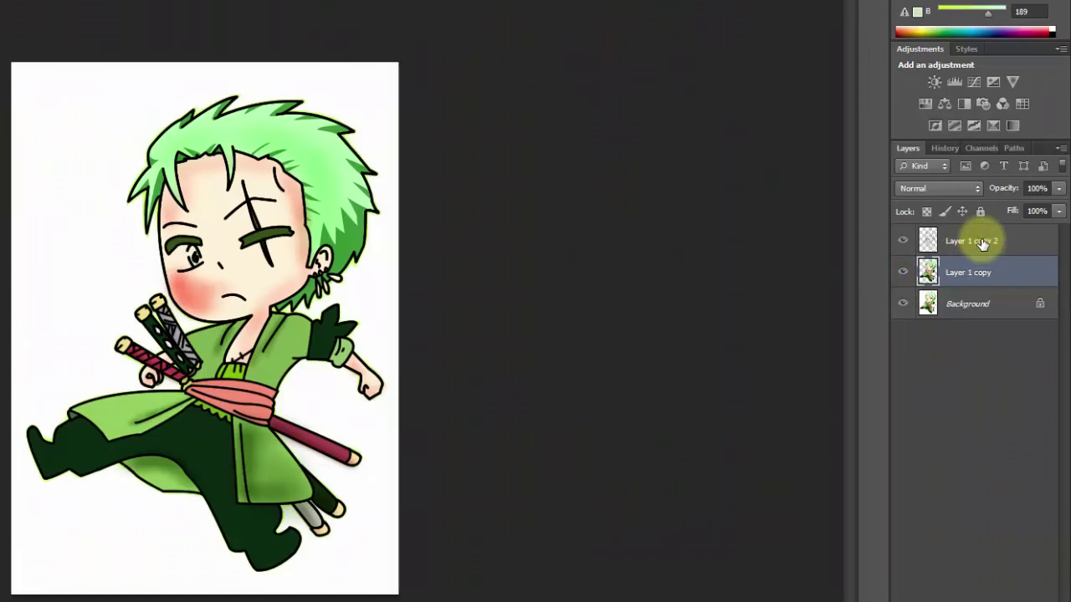
# - Merge Layer 1 copy and Layer 1 copy 2 into one layer and hide the Background
pyautogui.keyDown('shift'); pyautogui.click(1006, 245); pyautogui.keyUp('shift')
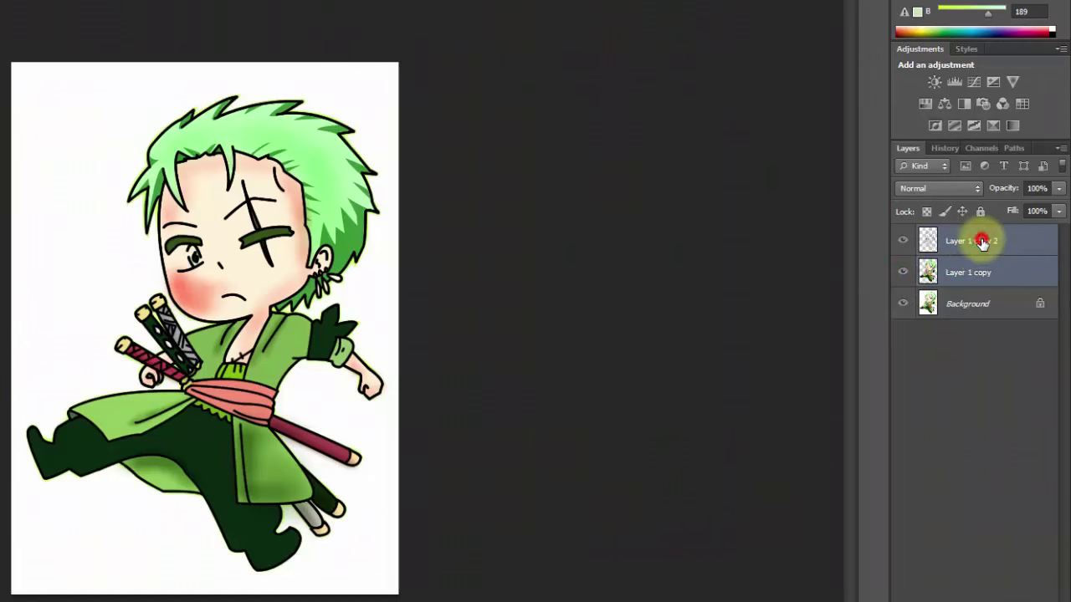
pyautogui.hotkey('ctrl', 'e')
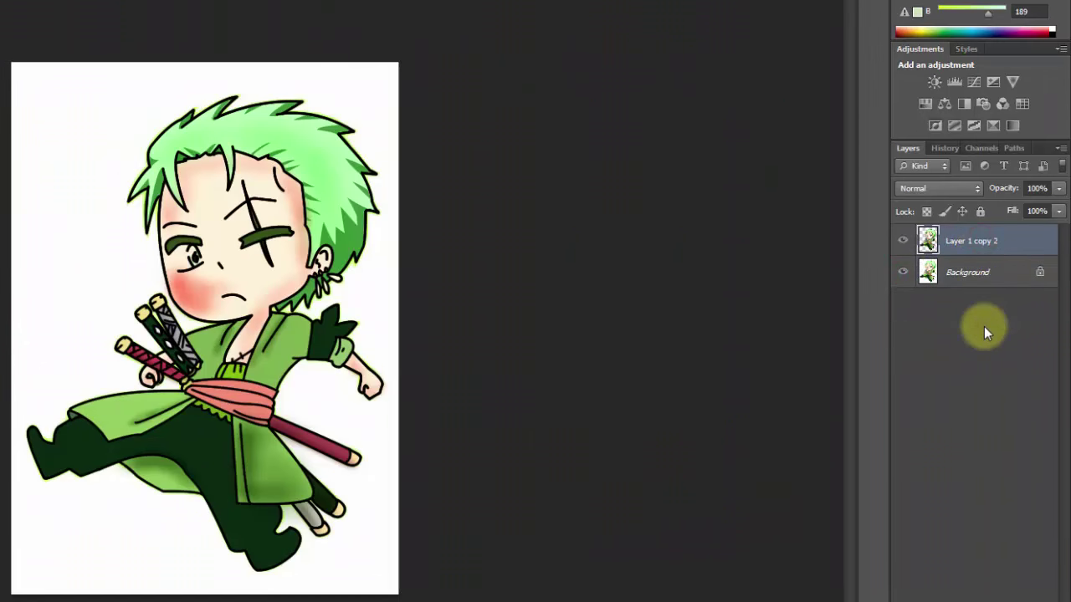
pyautogui.click(903, 275)
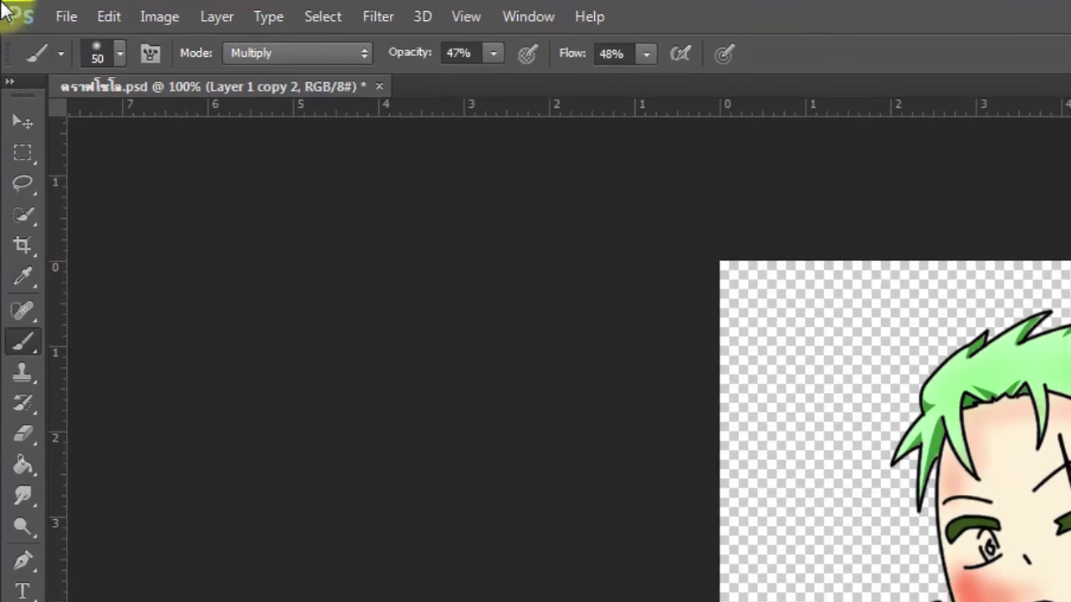
# - Open the Save As dialog for the artwork and enter การ์ตูน as the file name on the Desktop
pyautogui.click(74, 16)
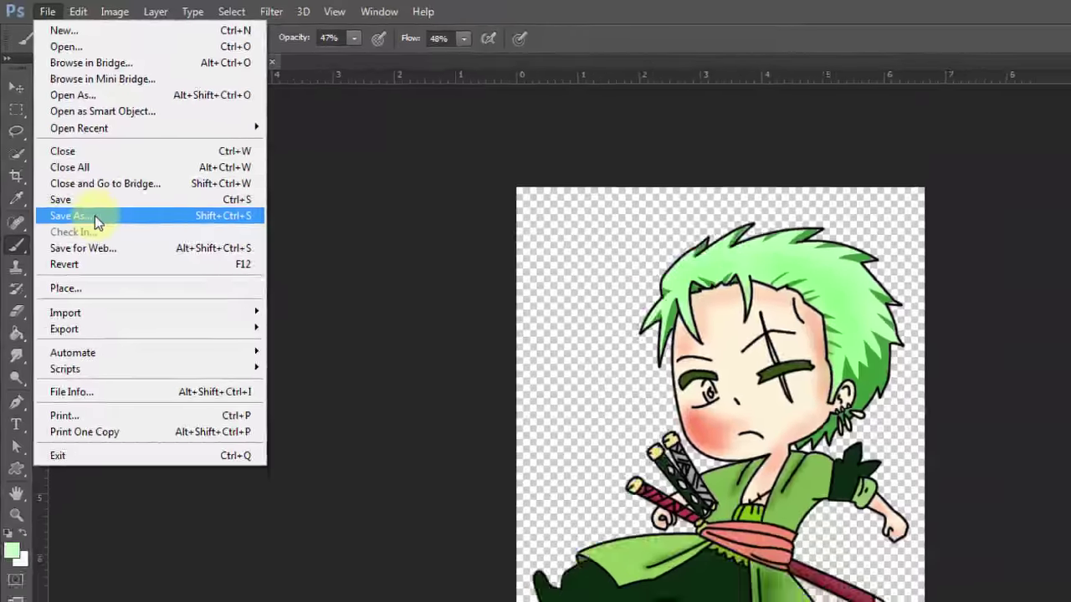
pyautogui.click(132, 301)
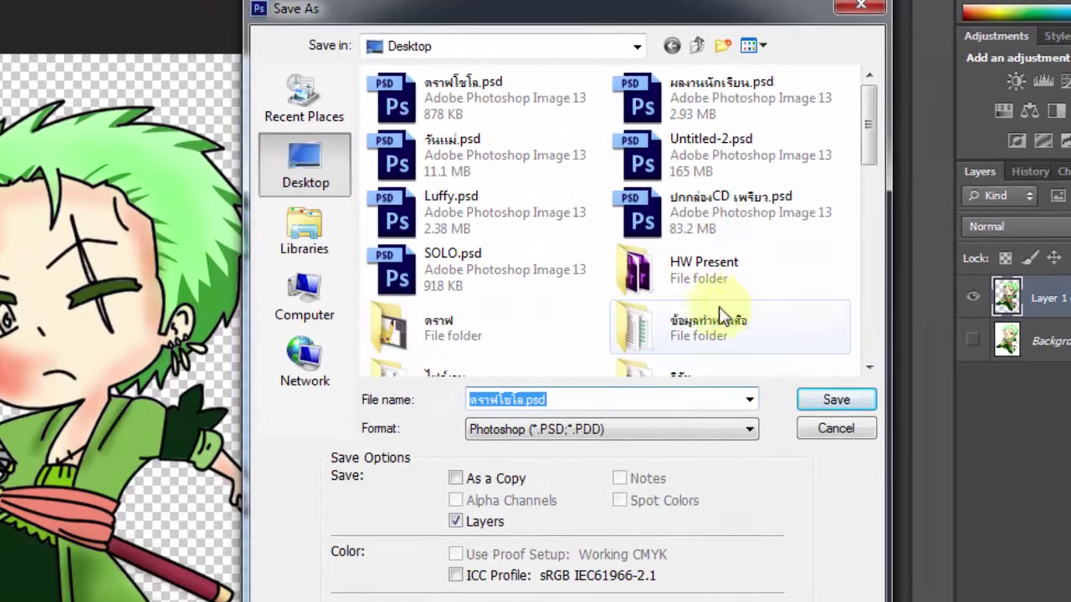
pyautogui.click(554, 400)
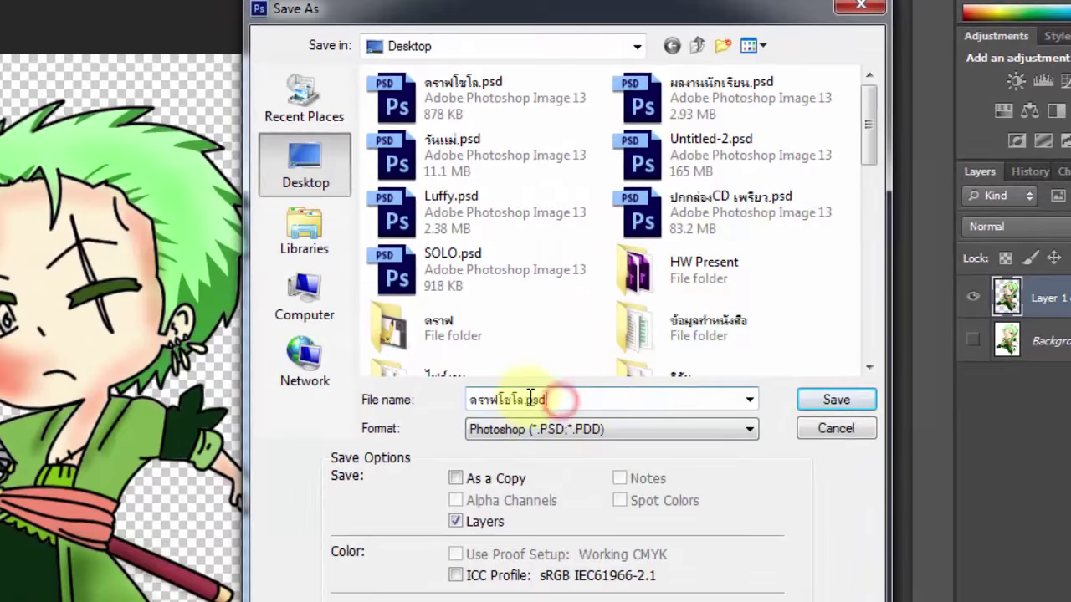
pyautogui.doubleClick(570, 400)
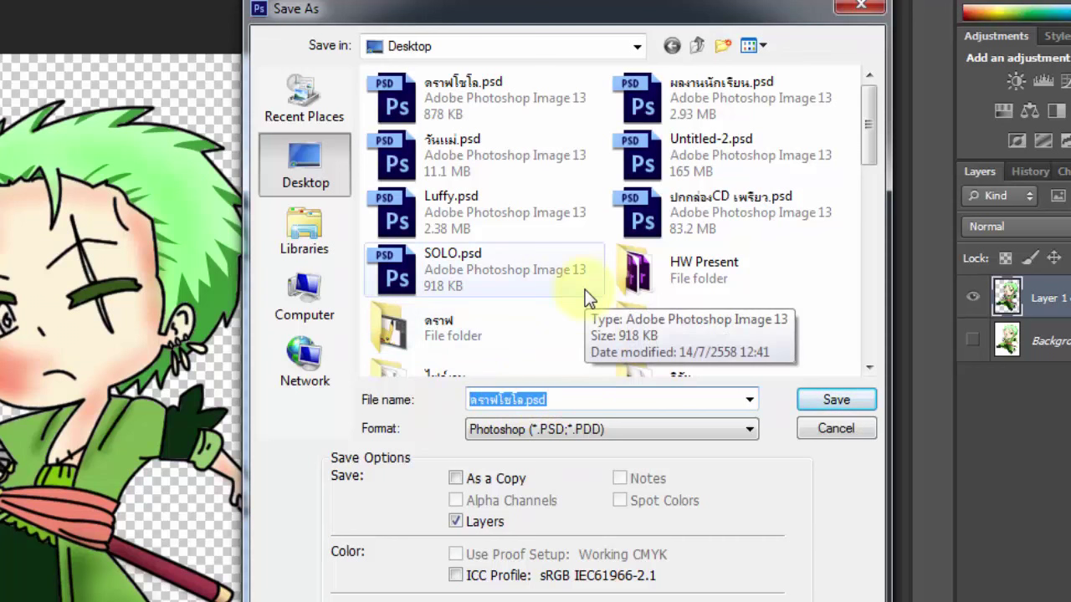
pyautogui.write('dk')
pyautogui.press('BackSpace')
pyautogui.press('BackSpace')
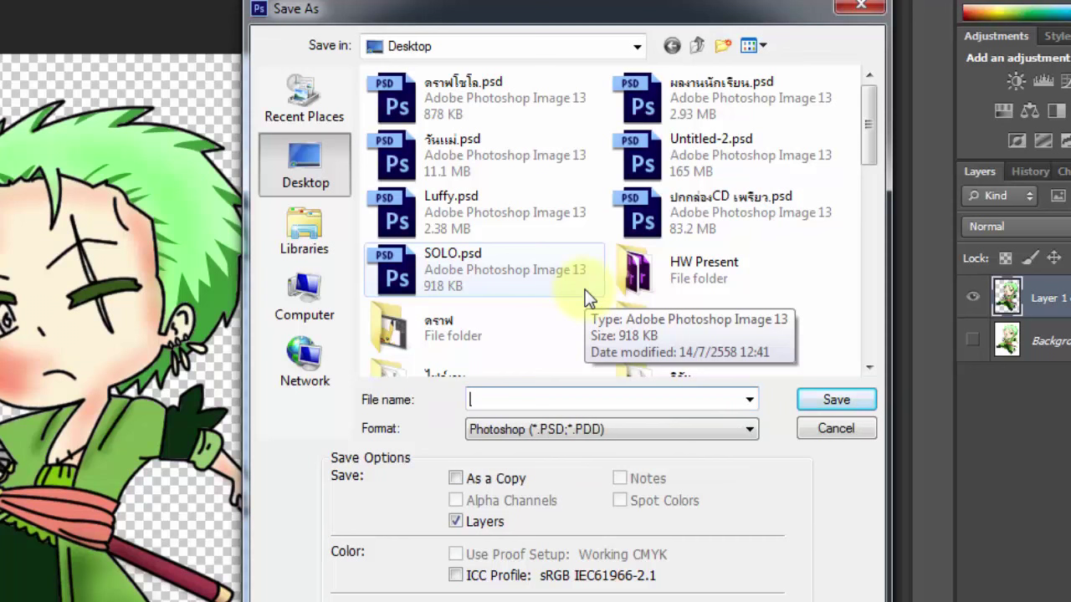
pyautogui.write('การ์ตูน')
# - Save the artwork in JPEG format at Maximum quality 12 and open the exported การ์ตูน.jpg from the desktop
pyautogui.click(577, 429)
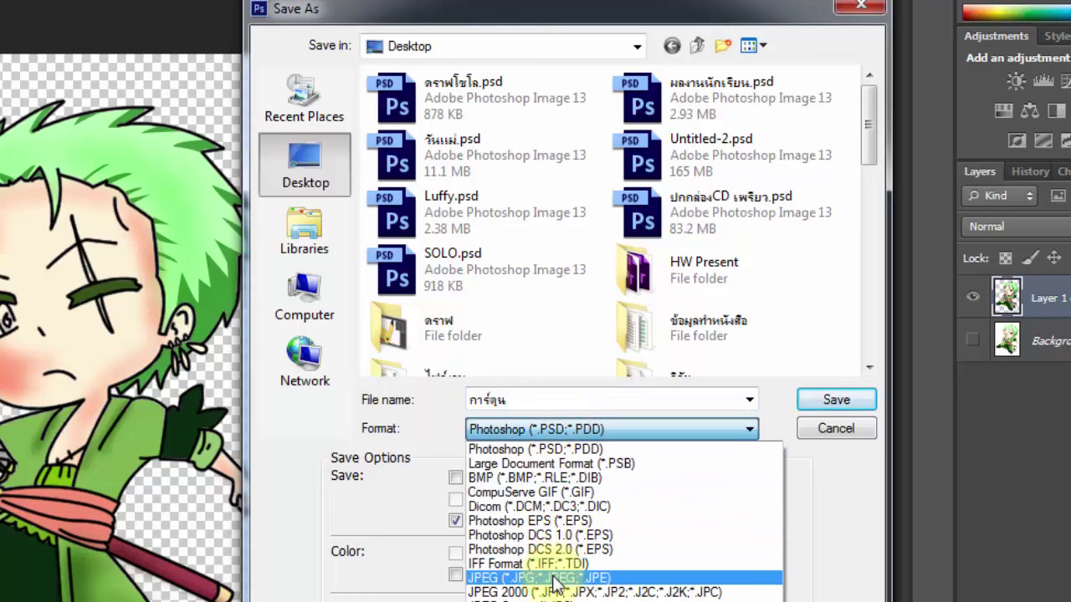
pyautogui.click(554, 579)
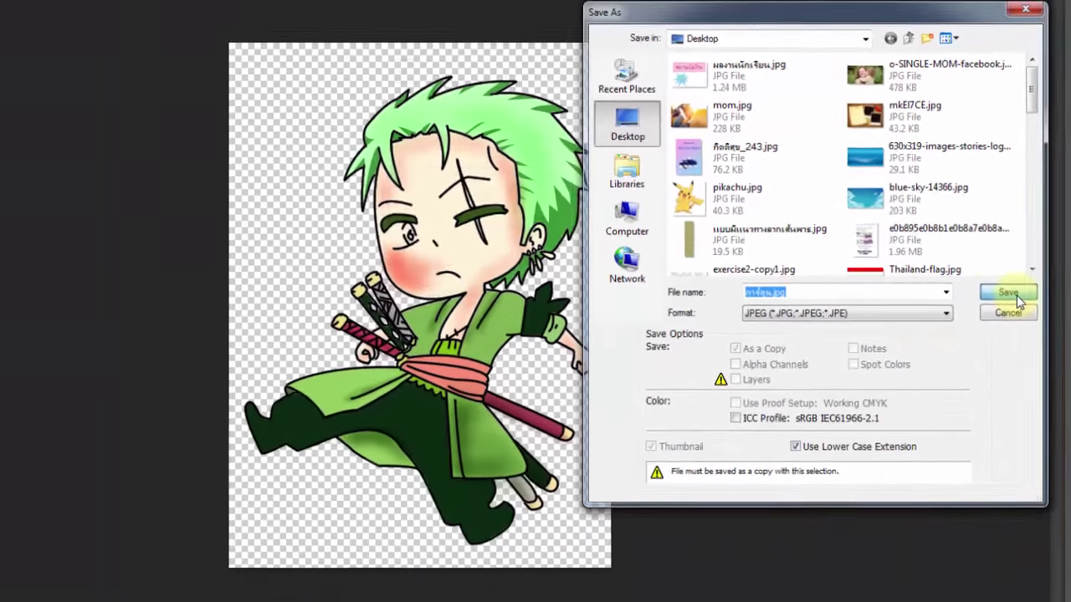
pyautogui.click(841, 402)
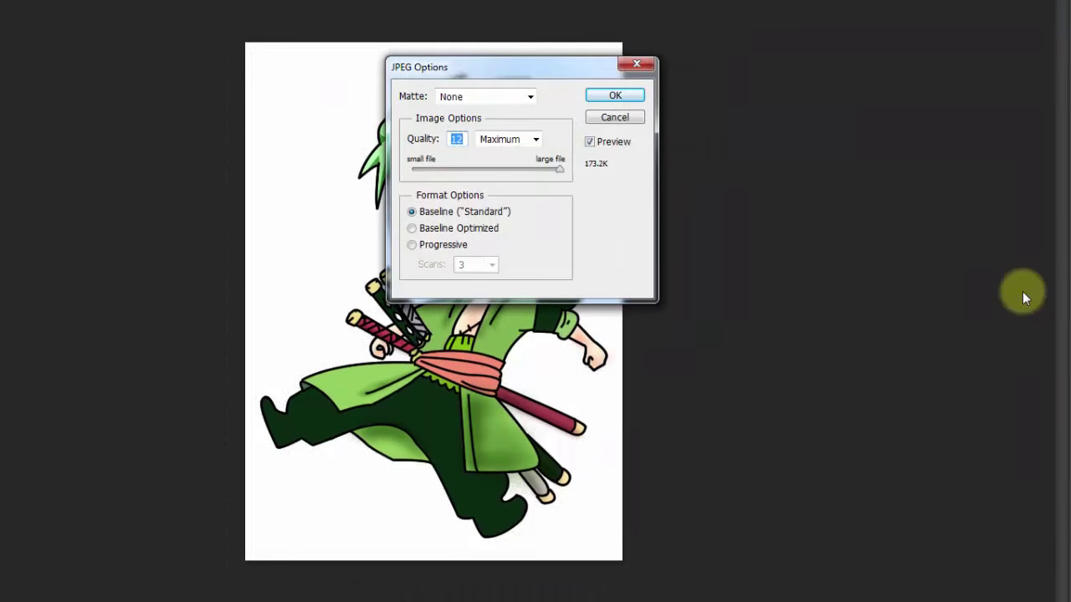
pyautogui.click(616, 97)
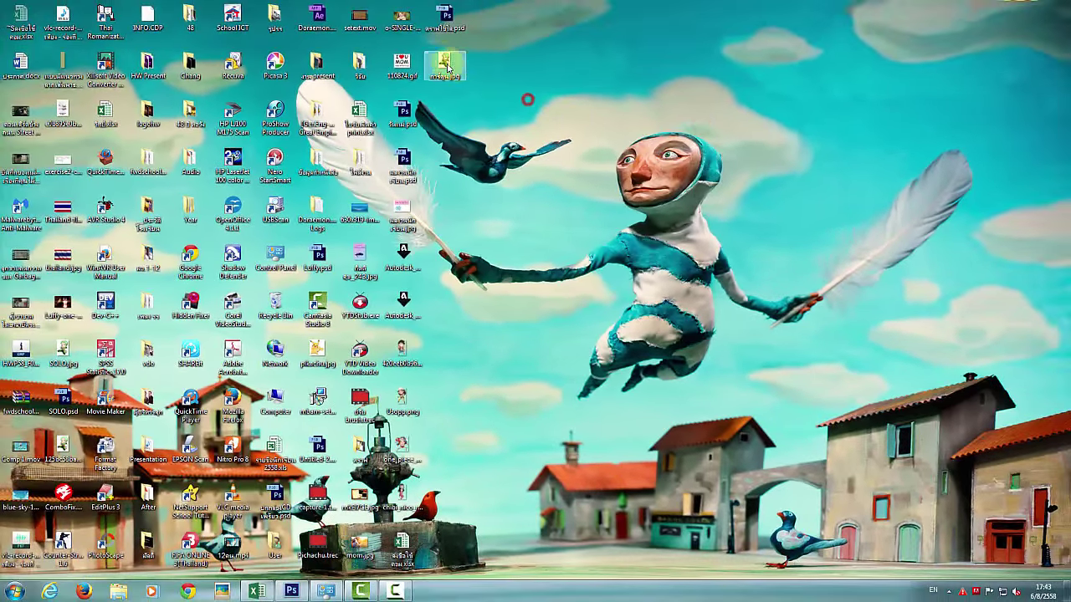
pyautogui.doubleClick(444, 65)
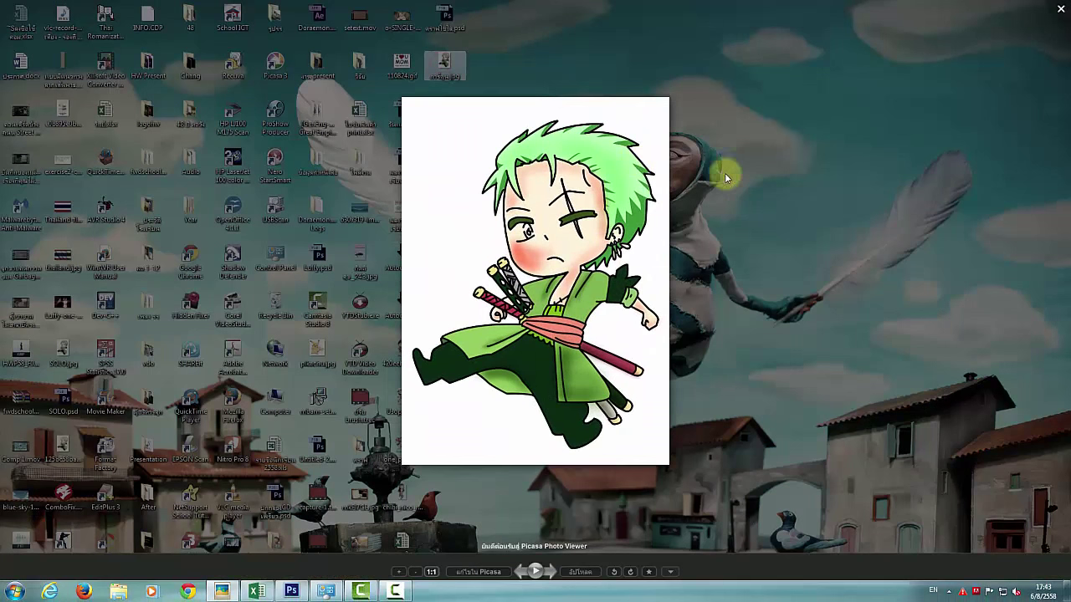